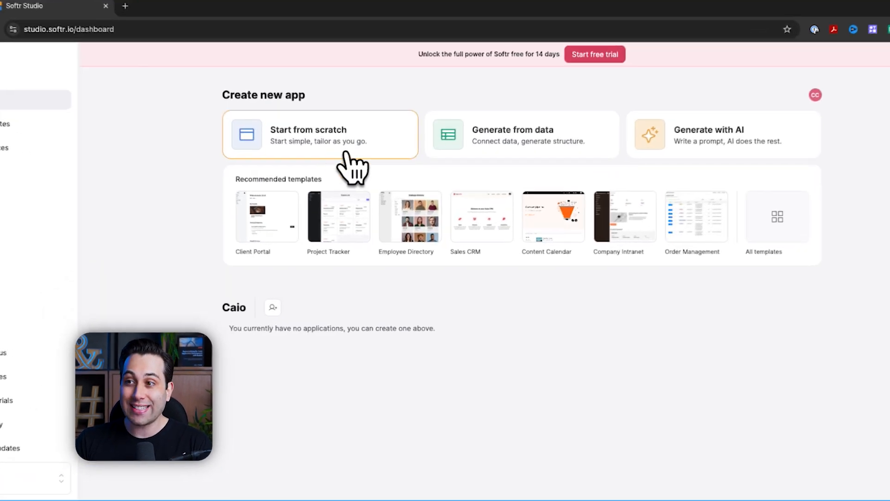
Create a new application from scratch with Home as the only pre-built page.
{"action": "left_click", "coordinate": [318, 153]}
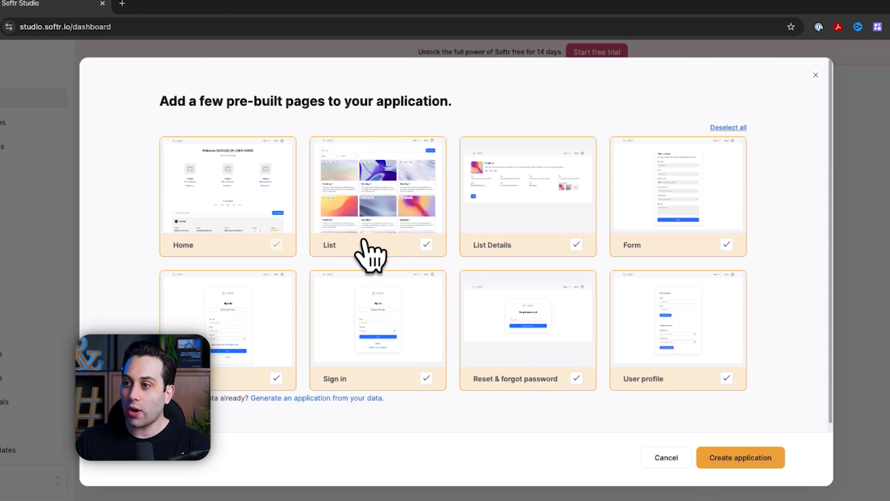
{"action": "left_click", "coordinate": [753, 140]}
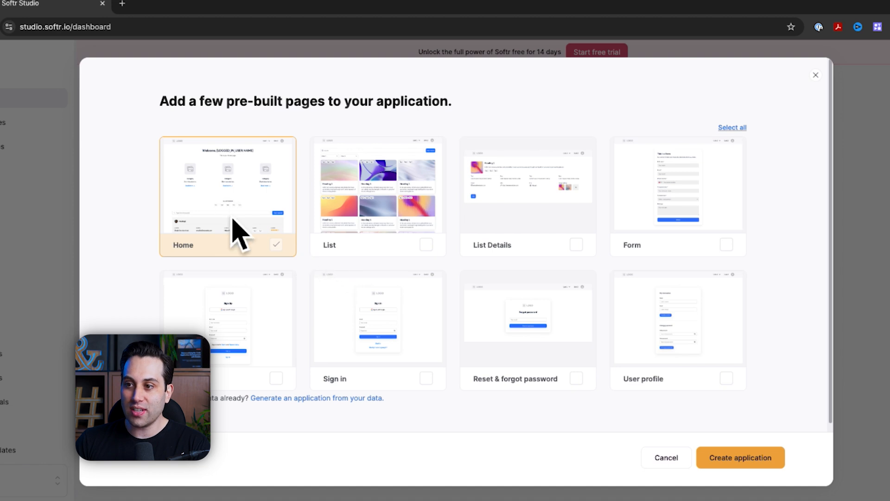
{"action": "left_click", "coordinate": [756, 469]}
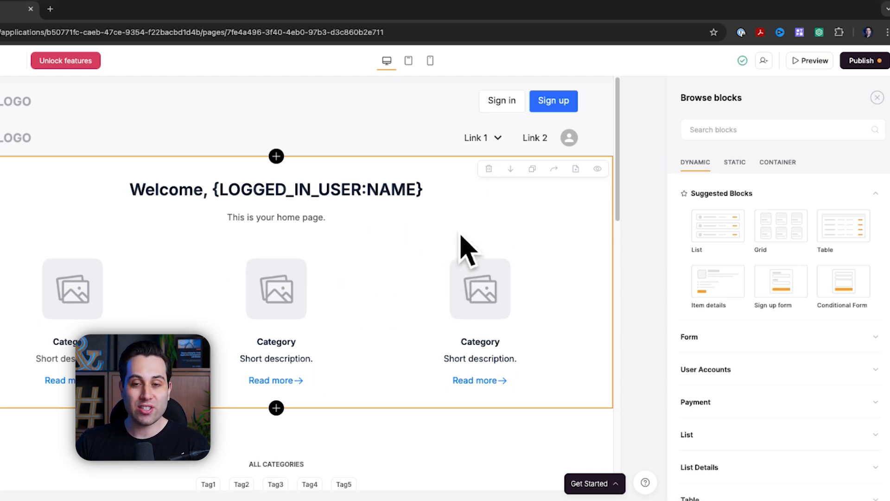
Delete the welcome category section and the searchable list section from the home page.
{"action": "left_click", "coordinate": [489, 169]}
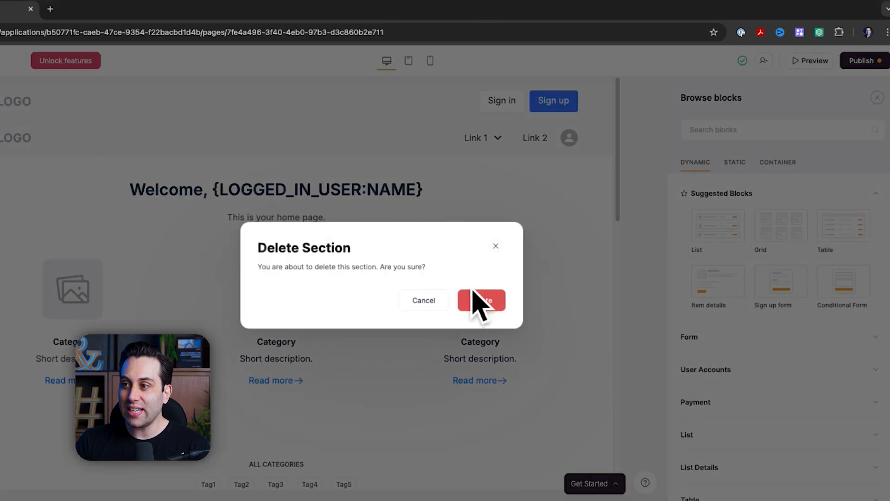
{"action": "left_click", "coordinate": [487, 305]}
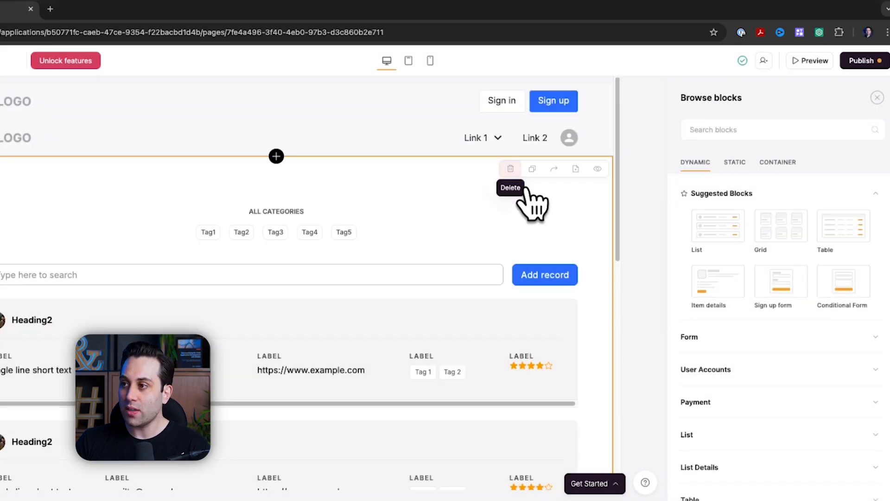
{"action": "left_click", "coordinate": [513, 168]}
{"action": "left_click", "coordinate": [491, 306]}
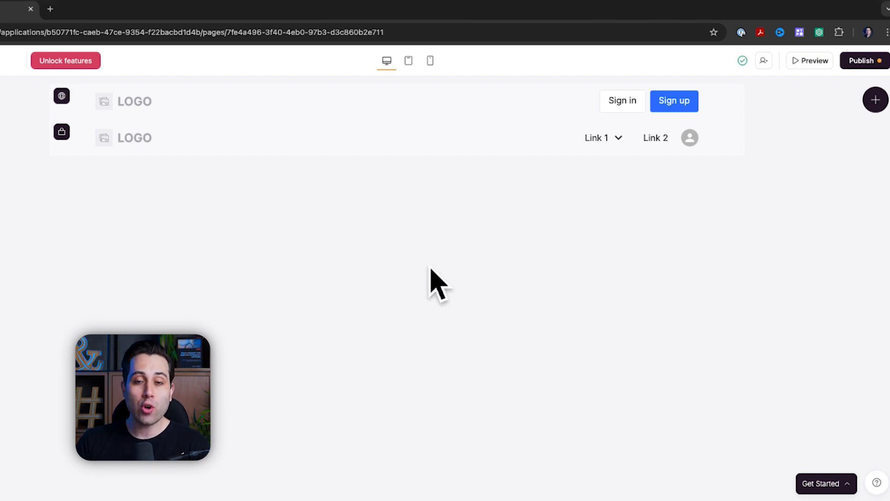
Add a Two columns container block below the page header.
{"action": "left_click", "coordinate": [413, 204]}
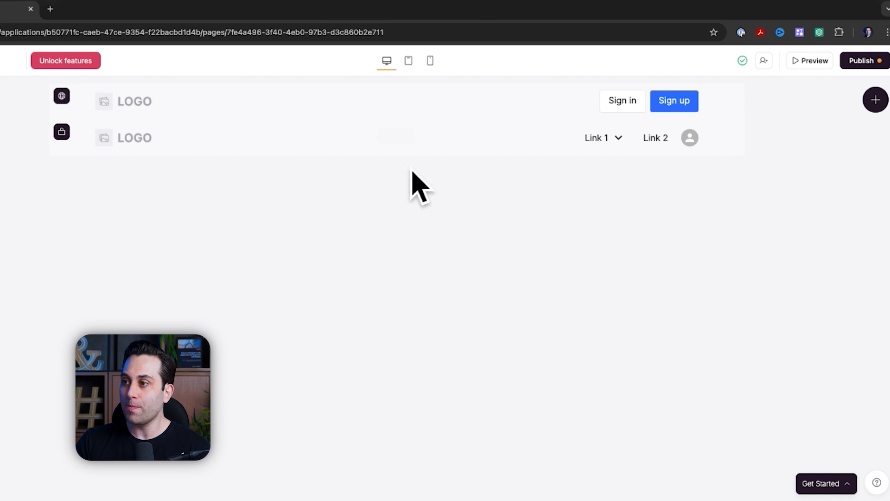
{"action": "left_click", "coordinate": [398, 156]}
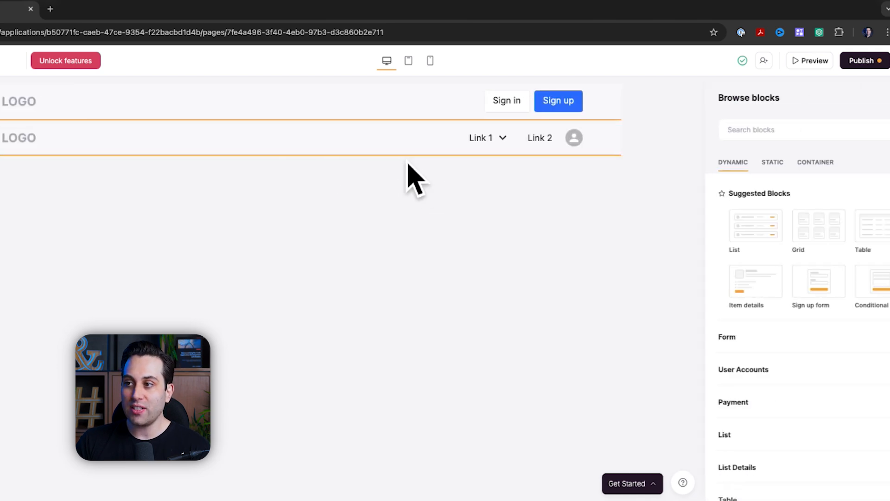
{"action": "mouse_move", "coordinate": [781, 244]}
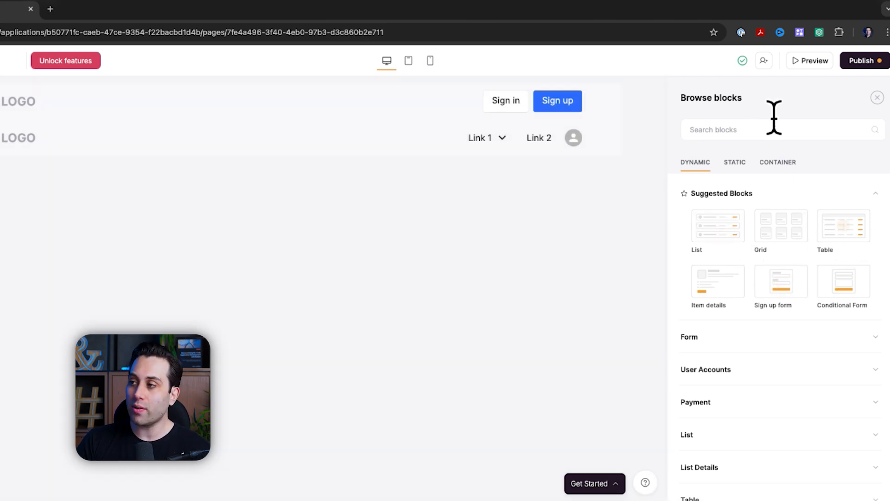
{"action": "left_click", "coordinate": [795, 174]}
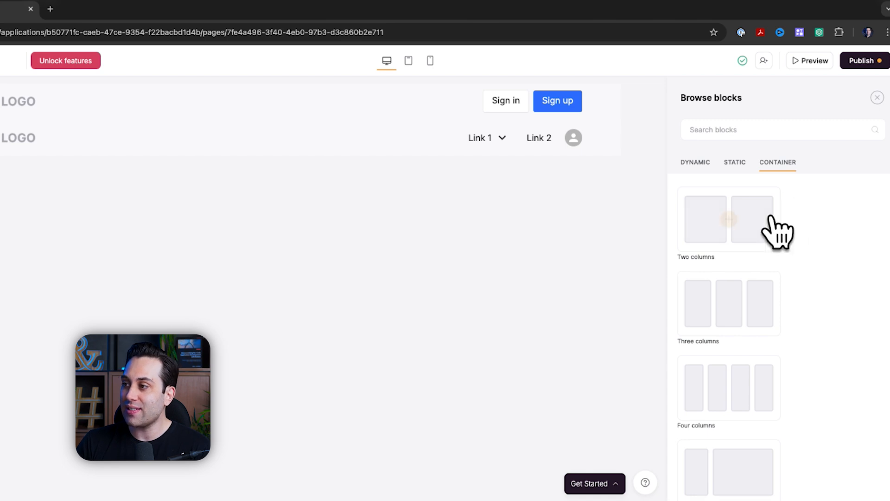
{"action": "scroll", "coordinate": [815, 285], "scroll_direction": "down", "scroll_amount": 3}
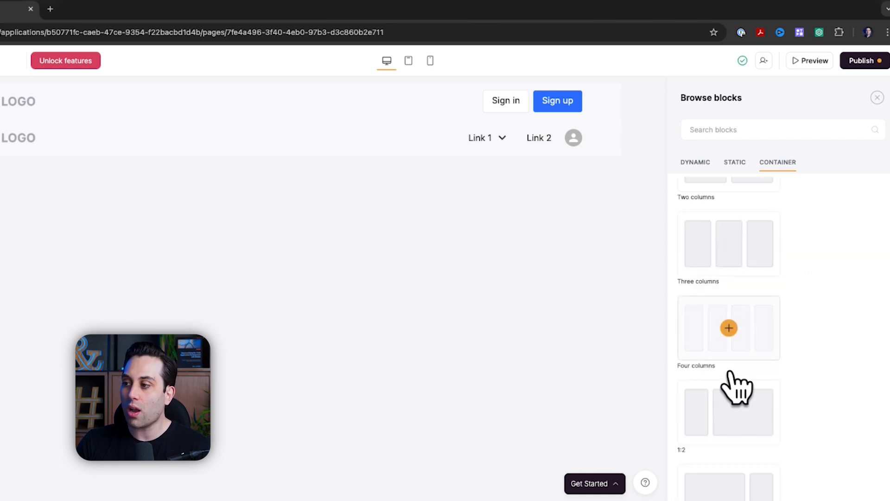
{"action": "scroll", "coordinate": [801, 363], "scroll_direction": "down", "scroll_amount": 8}
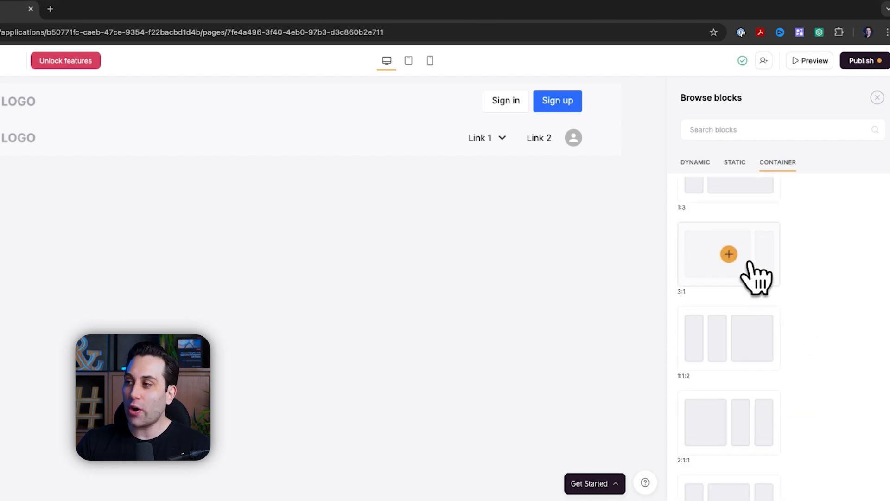
{"action": "scroll", "coordinate": [770, 316], "scroll_direction": "down", "scroll_amount": 3}
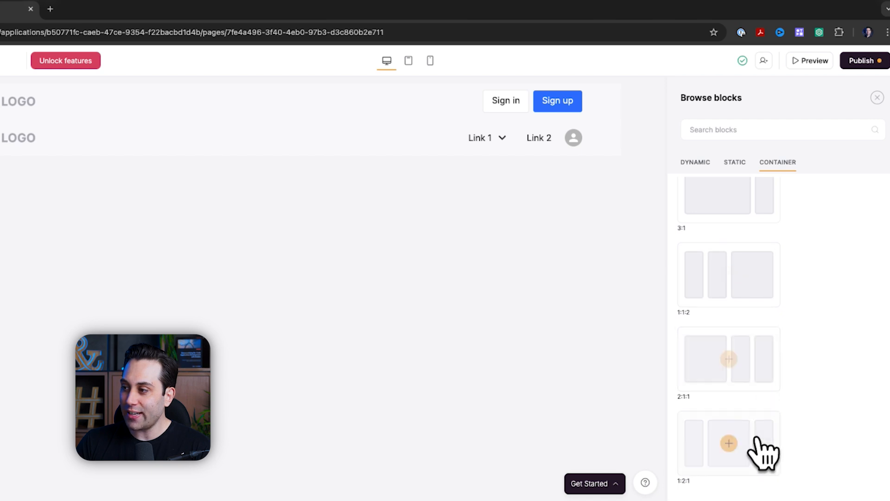
{"action": "scroll", "coordinate": [828, 343], "scroll_direction": "up", "scroll_amount": 10}
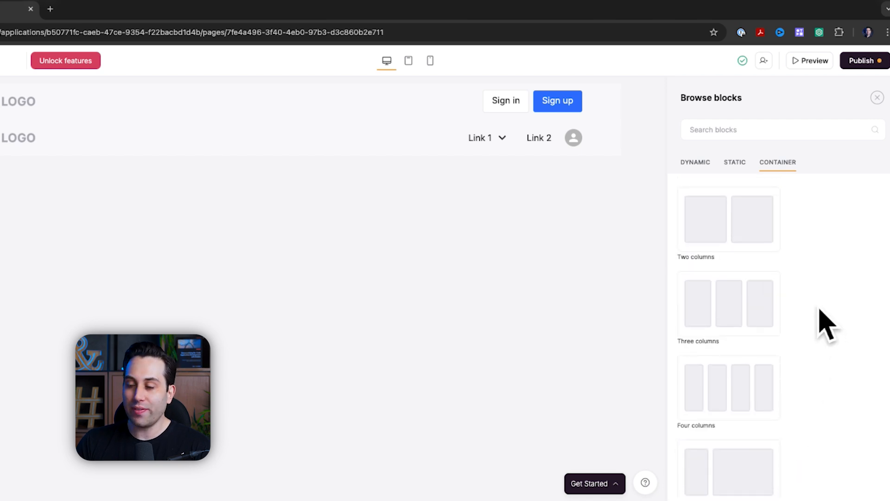
{"action": "left_click", "coordinate": [754, 237]}
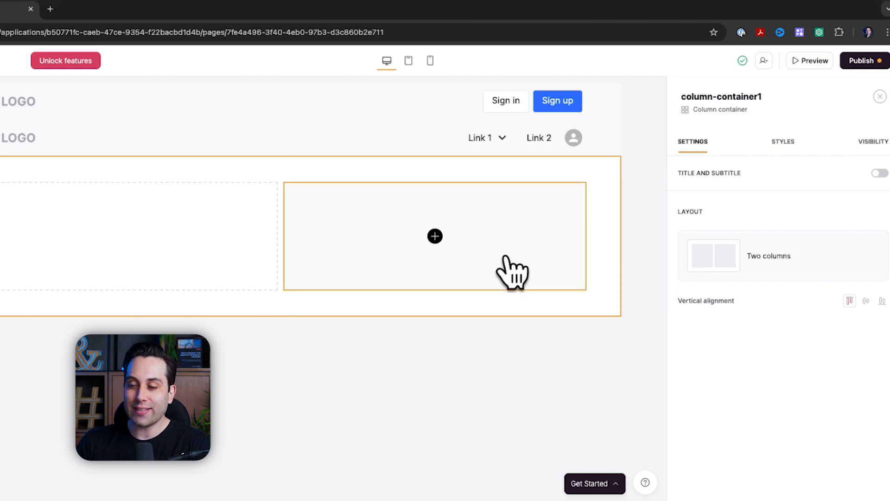
Try to add a Bar chart block to the container's left column, and examine the subscription plans offered for charts.
{"action": "left_click", "coordinate": [149, 250]}
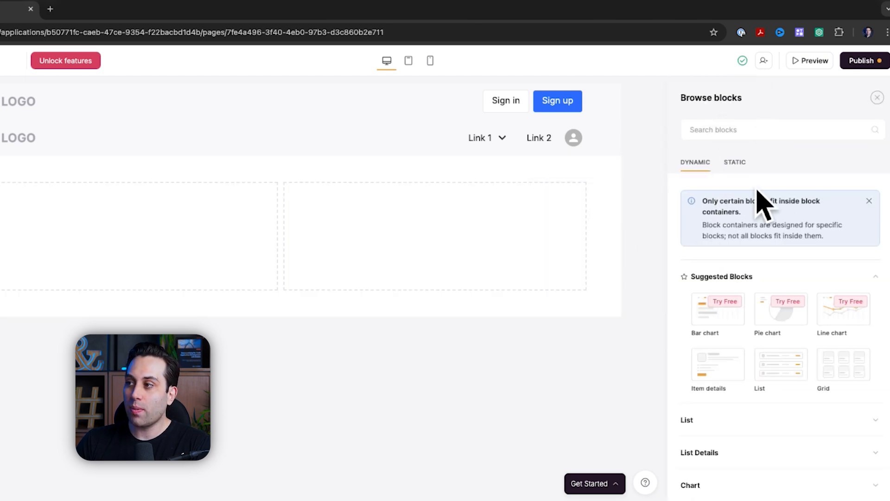
{"action": "scroll", "coordinate": [752, 184], "scroll_direction": "down", "scroll_amount": 2}
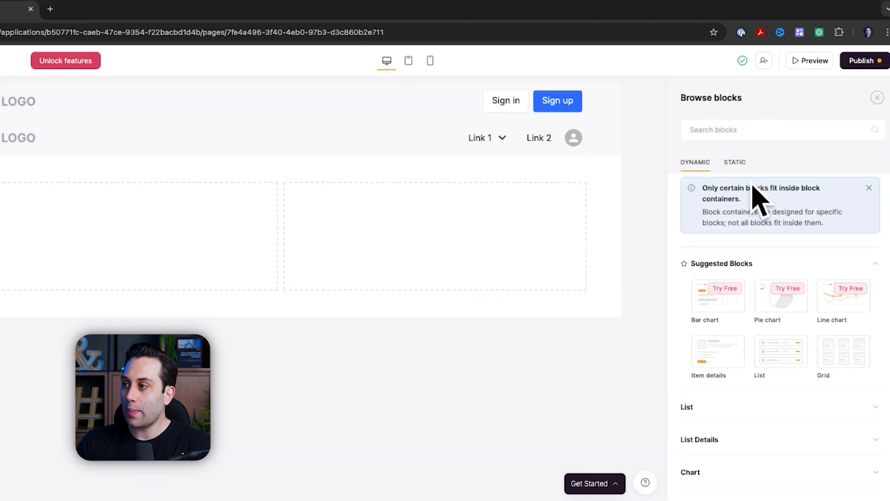
{"action": "scroll", "coordinate": [756, 232], "scroll_direction": "up", "scroll_amount": 2}
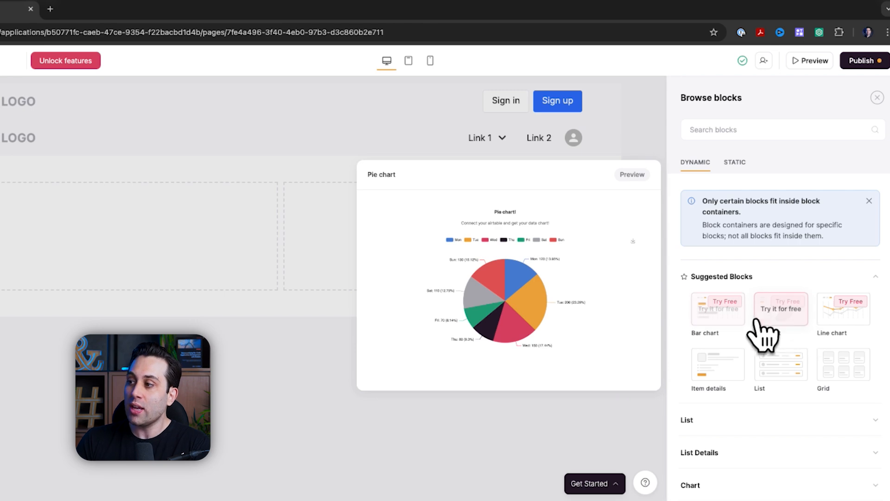
{"action": "left_click", "coordinate": [732, 318]}
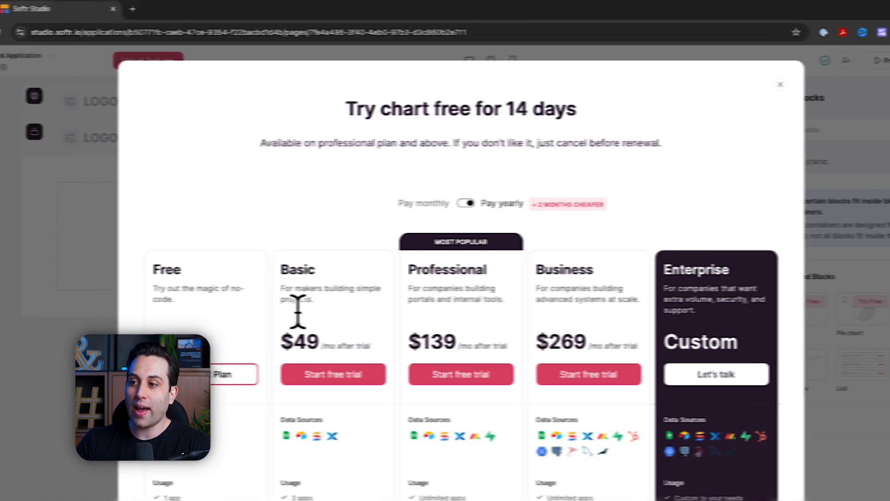
{"action": "scroll", "coordinate": [221, 316], "scroll_direction": "down", "scroll_amount": 2}
{"action": "scroll", "coordinate": [372, 281], "scroll_direction": "down", "scroll_amount": 1}
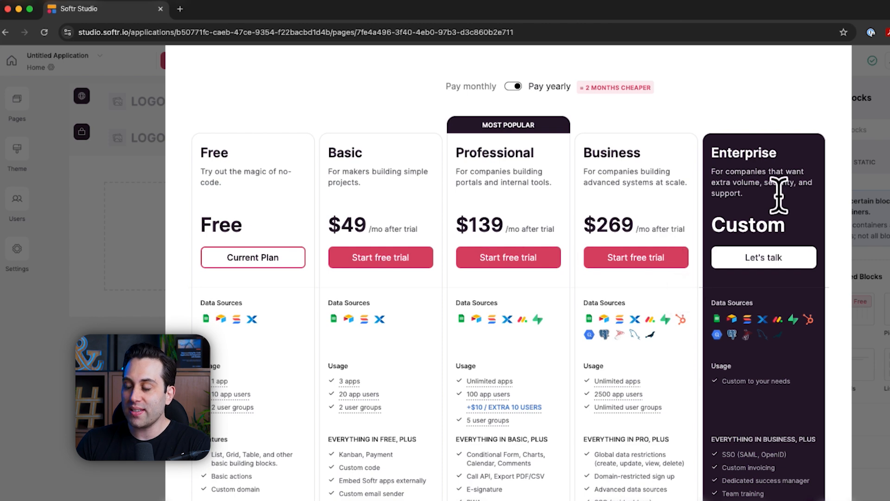
{"action": "scroll", "coordinate": [477, 306], "scroll_direction": "up", "scroll_amount": 2}
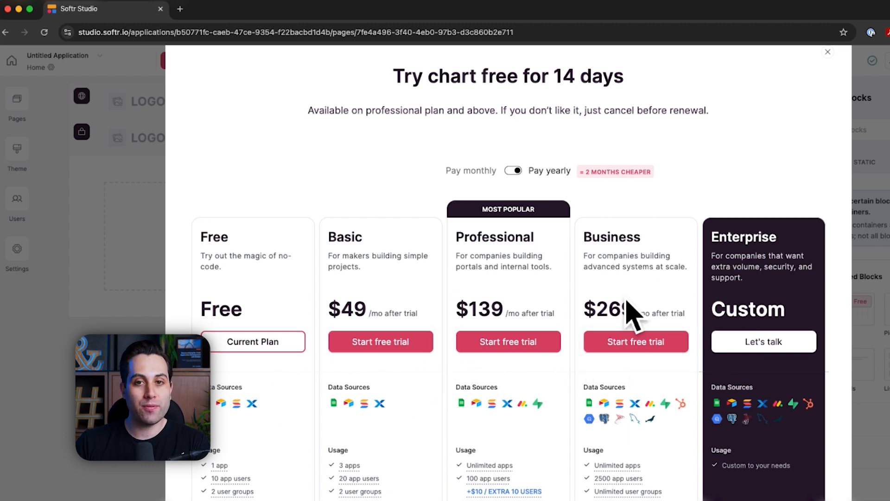
{"action": "left_click", "coordinate": [851, 74]}
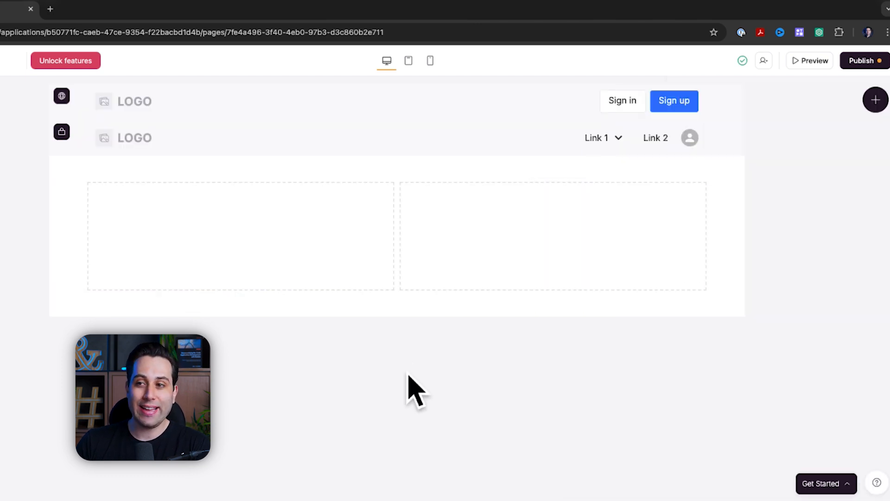
Examine the dynamic blocks available for the container's left column, from lists and charts to comments and maps.
{"action": "left_click", "coordinate": [396, 316]}
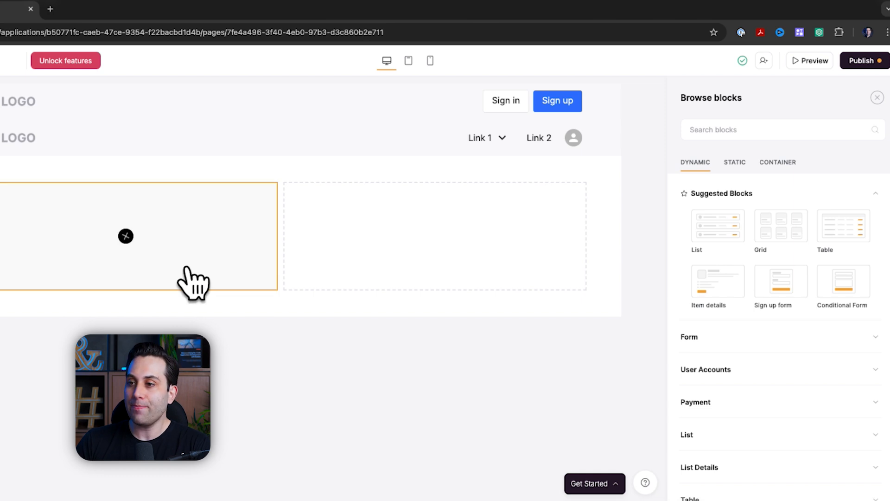
{"action": "left_click", "coordinate": [153, 253]}
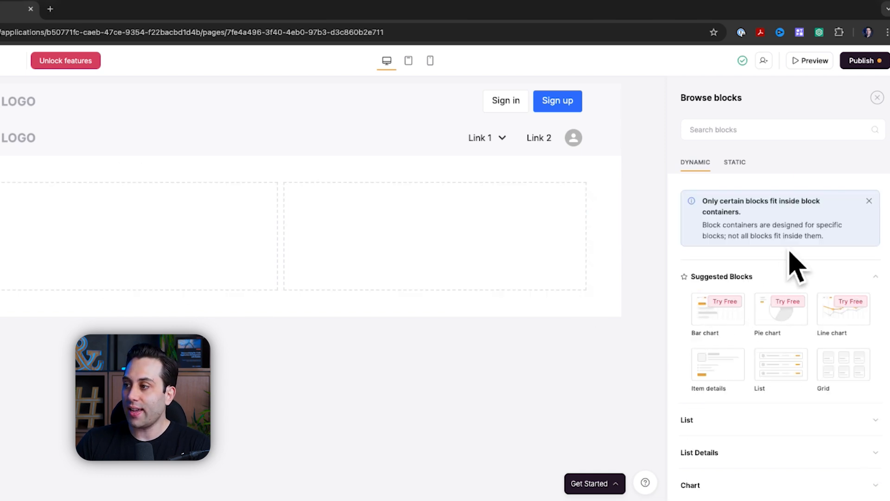
{"action": "scroll", "coordinate": [770, 248], "scroll_direction": "down", "scroll_amount": 2}
{"action": "scroll", "coordinate": [742, 350], "scroll_direction": "down", "scroll_amount": 1}
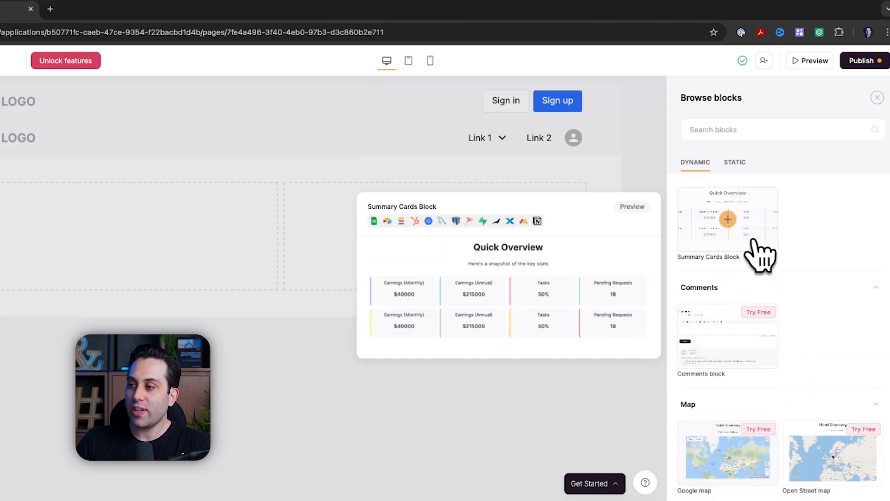
{"action": "scroll", "coordinate": [746, 338], "scroll_direction": "up", "scroll_amount": 5}
{"action": "scroll", "coordinate": [752, 334], "scroll_direction": "up", "scroll_amount": 5}
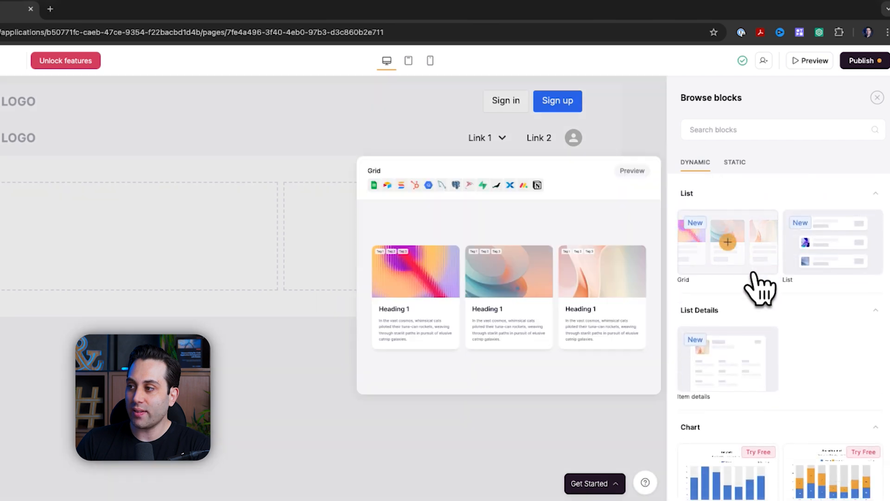
{"action": "scroll", "coordinate": [760, 440], "scroll_direction": "up", "scroll_amount": 5}
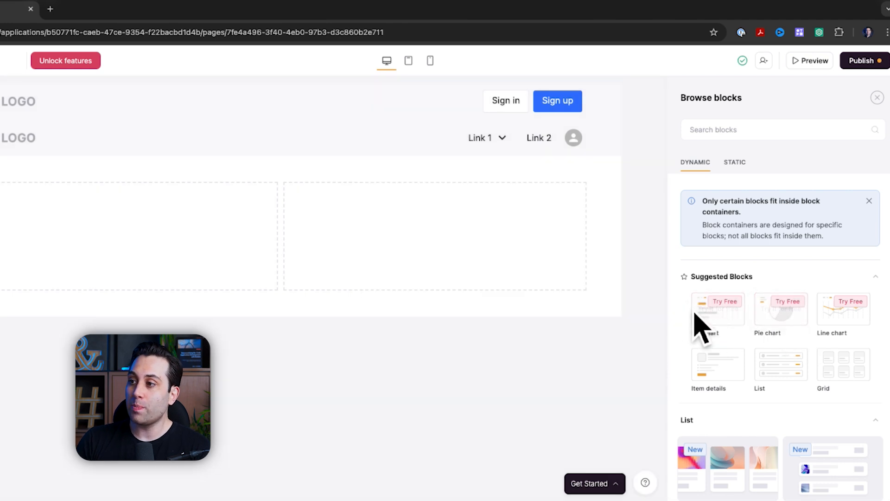
{"action": "mouse_move", "coordinate": [737, 325]}
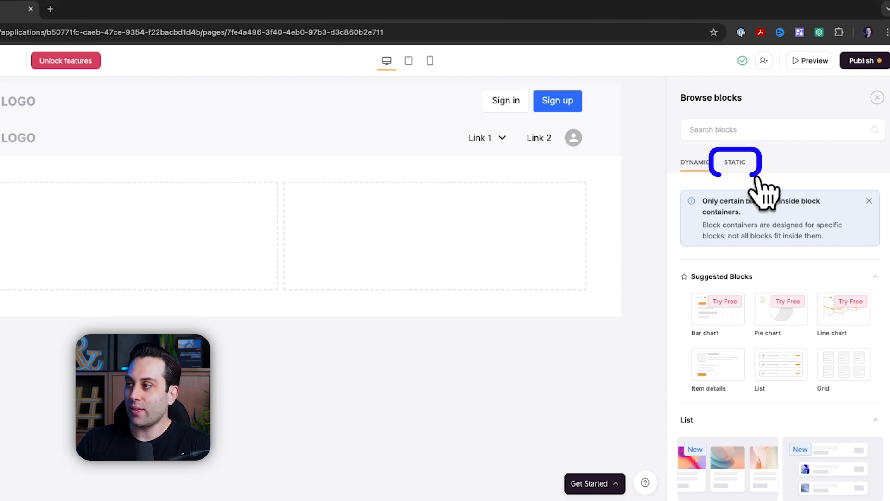
Add the static "Call to action with a button" block to the container's left column.
{"action": "left_click", "coordinate": [755, 177]}
{"action": "left_click", "coordinate": [767, 273]}
{"action": "scroll", "coordinate": [773, 278], "scroll_direction": "down", "scroll_amount": 2}
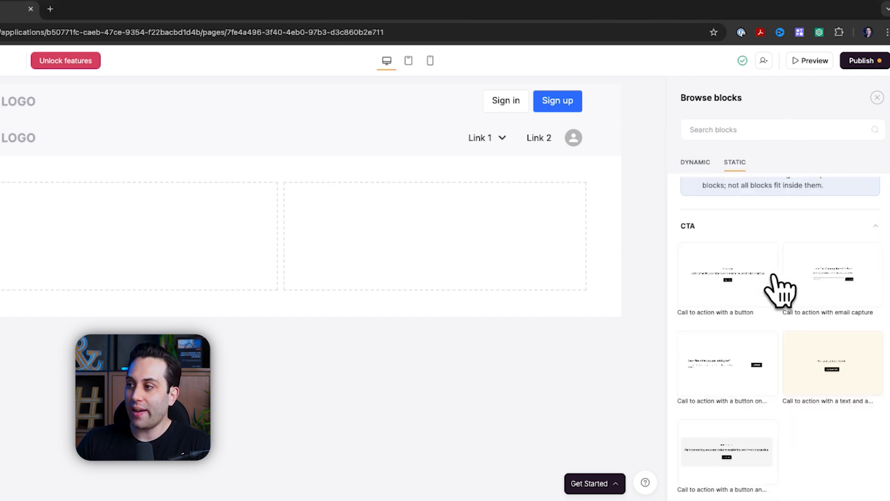
{"action": "scroll", "coordinate": [781, 290], "scroll_direction": "down", "scroll_amount": 2}
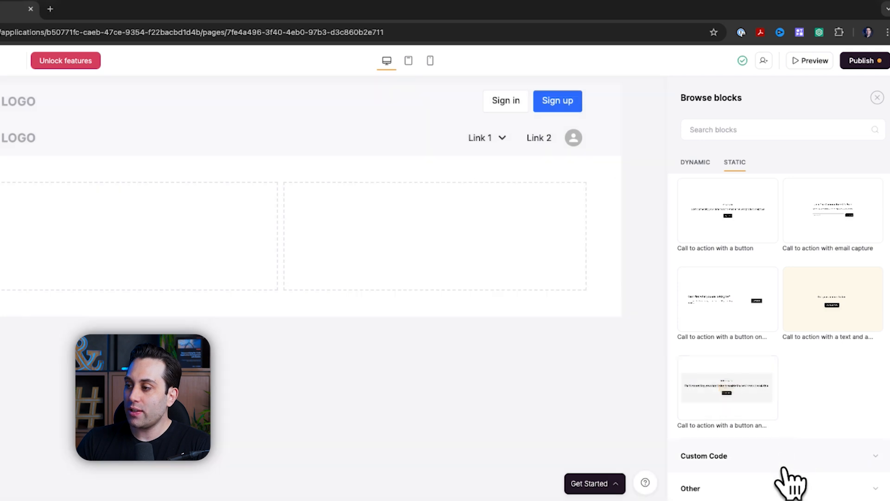
{"action": "left_click", "coordinate": [783, 466]}
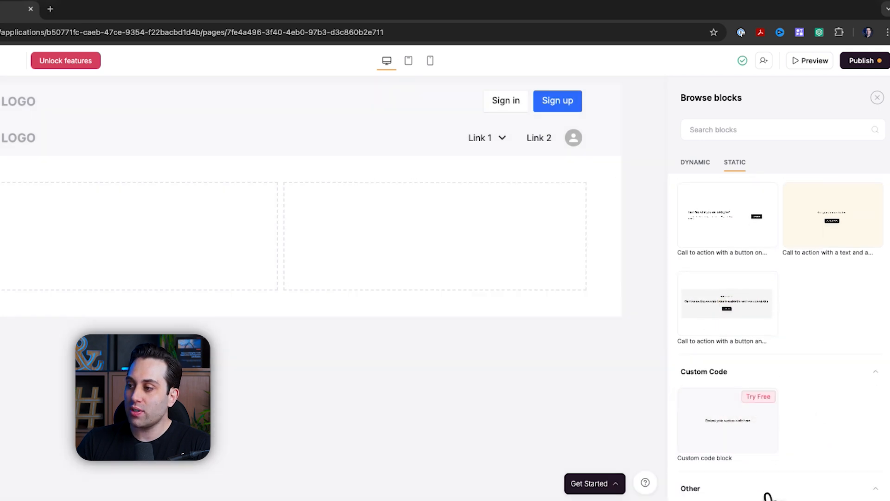
{"action": "scroll", "coordinate": [761, 464], "scroll_direction": "down", "scroll_amount": 4}
{"action": "scroll", "coordinate": [797, 325], "scroll_direction": "up", "scroll_amount": 8}
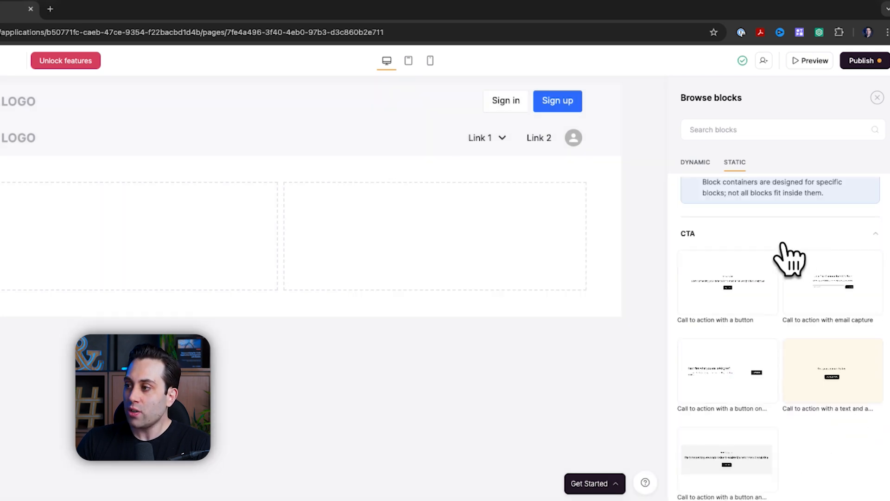
{"action": "mouse_move", "coordinate": [744, 302]}
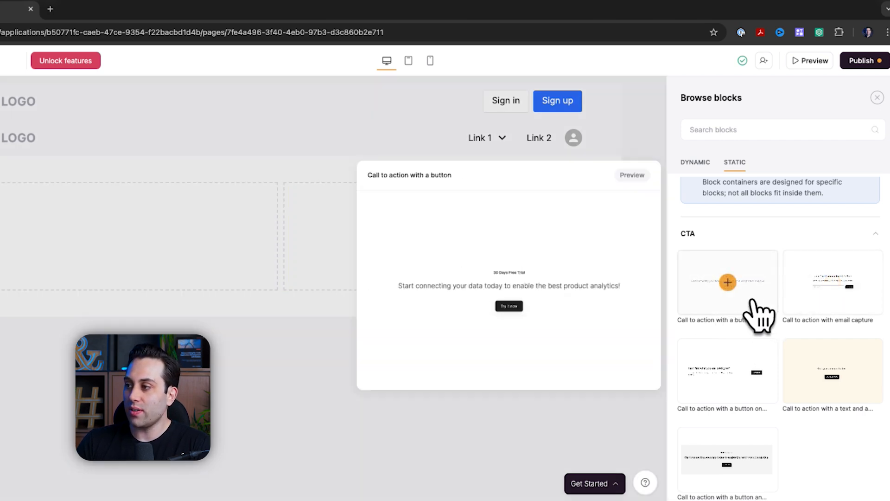
{"action": "left_click", "coordinate": [742, 284]}
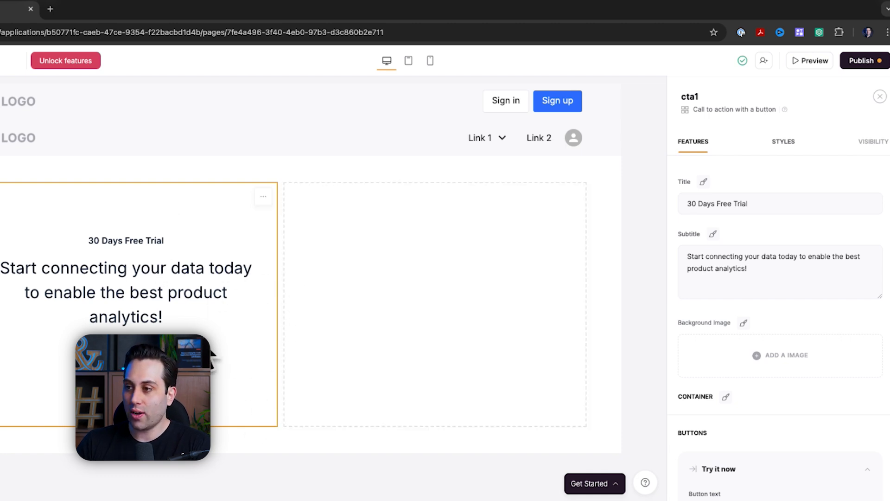
Add the static "Simple image" block to the container's empty right column.
{"action": "left_click", "coordinate": [462, 317]}
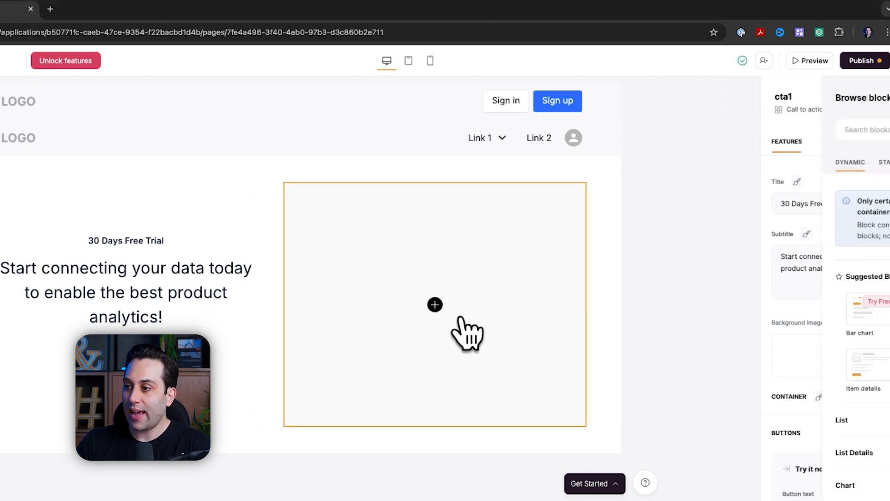
{"action": "left_click", "coordinate": [752, 175]}
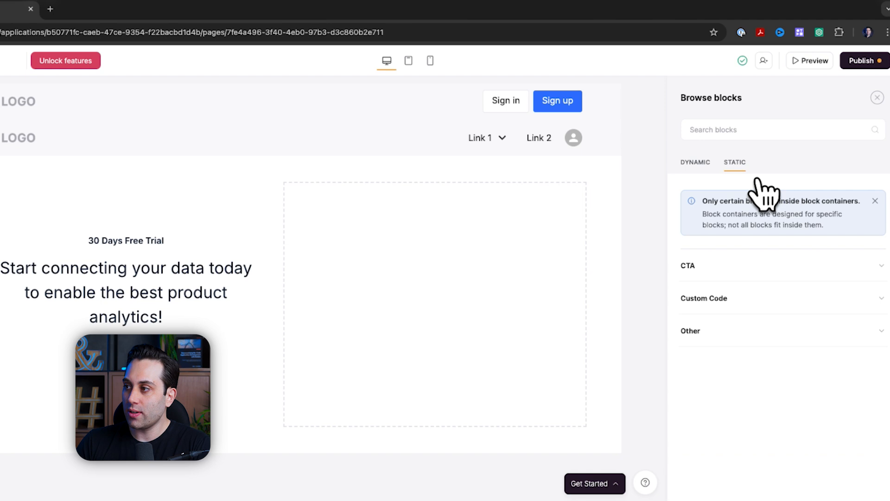
{"action": "left_click", "coordinate": [759, 338]}
{"action": "mouse_move", "coordinate": [748, 400]}
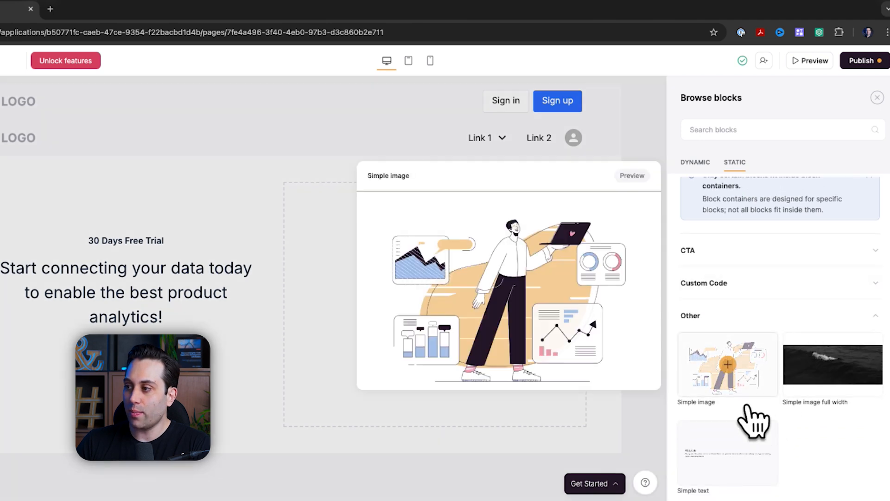
{"action": "left_click", "coordinate": [754, 377]}
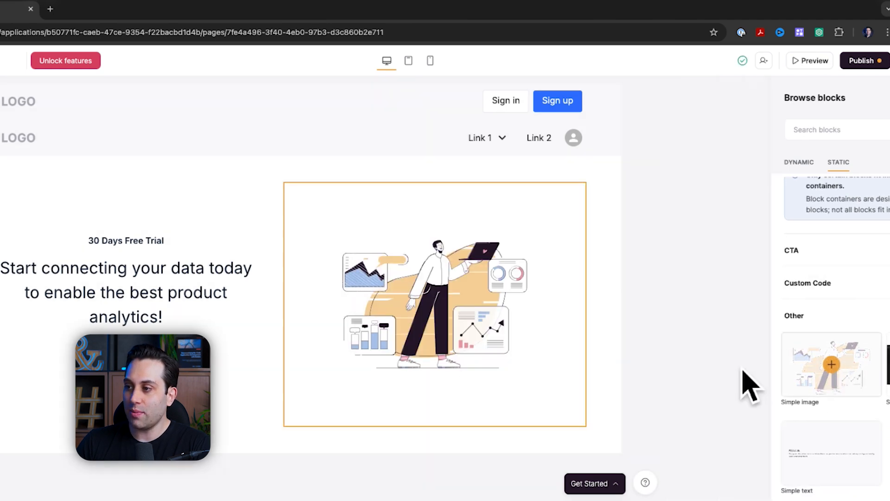
{"action": "left_click", "coordinate": [881, 96]}
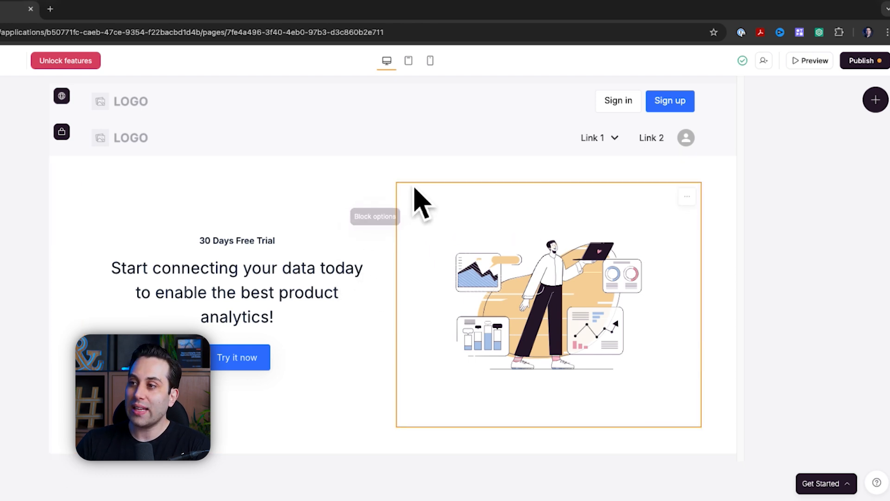
Show the container's heading with title "Change my Title" and subtitle "Example text", and view the AI copywriting generator for the subtitle.
{"action": "left_click", "coordinate": [398, 223]}
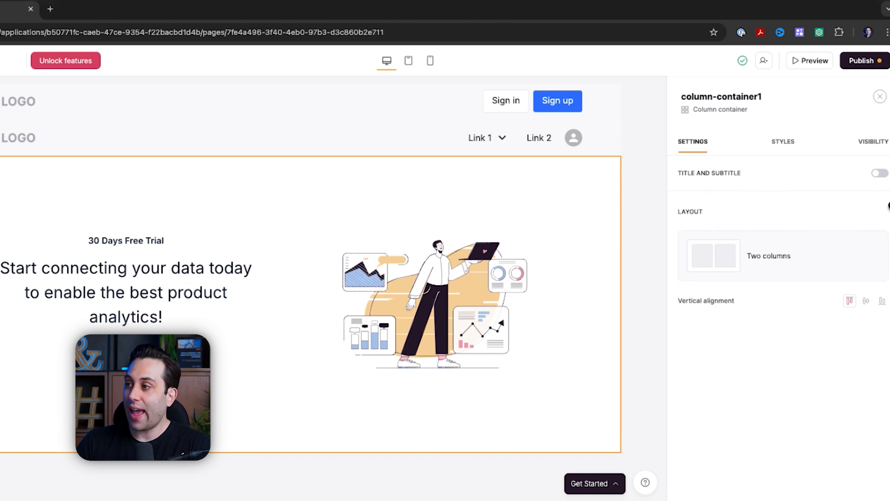
{"action": "left_click", "coordinate": [878, 173]}
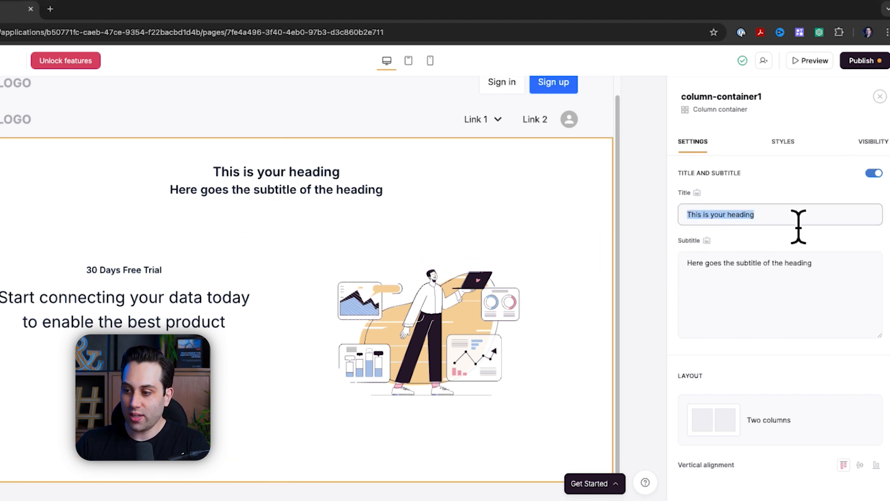
{"action": "type", "text": "Change my T"}
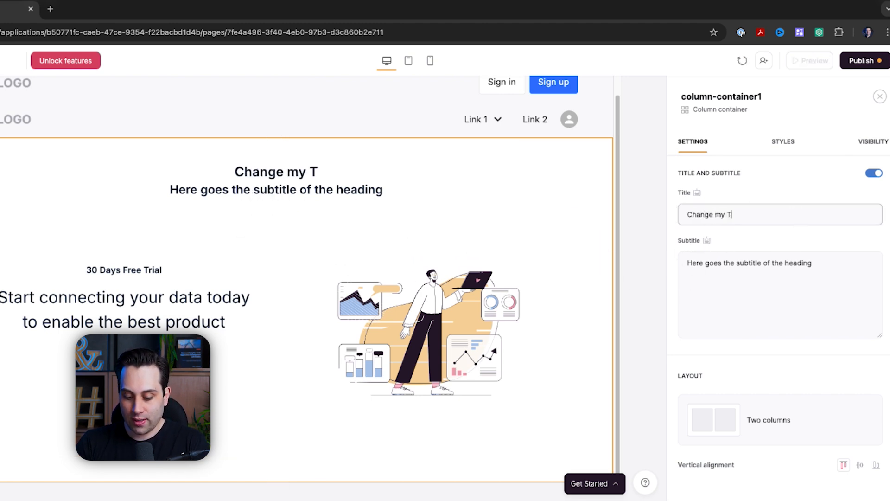
{"action": "type", "text": "itle"}
{"action": "left_click", "coordinate": [789, 284]}
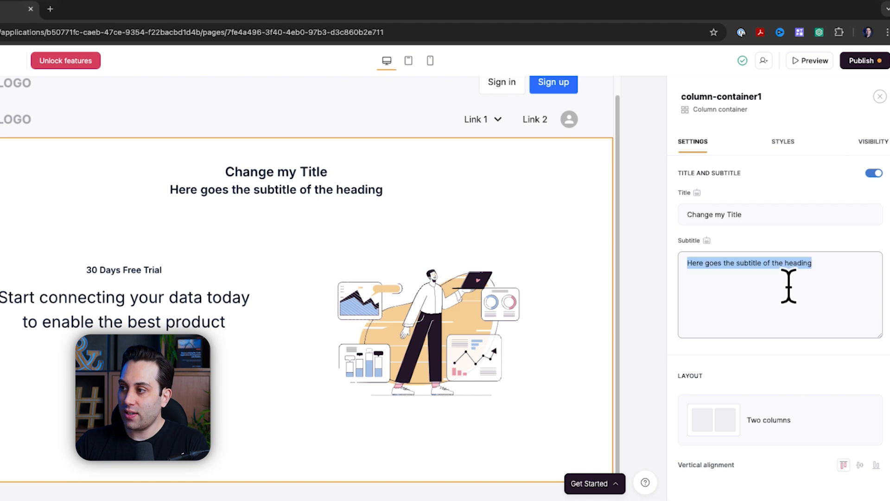
{"action": "type", "text": "Example text"}
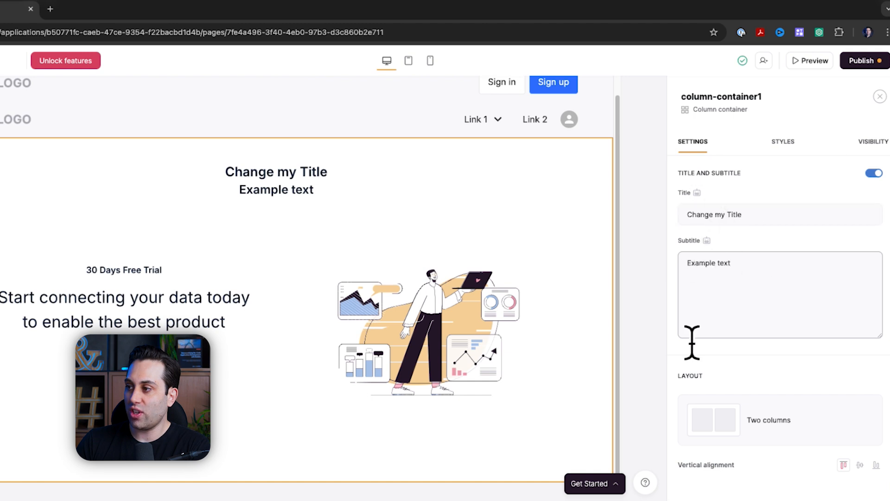
{"action": "left_click", "coordinate": [707, 240]}
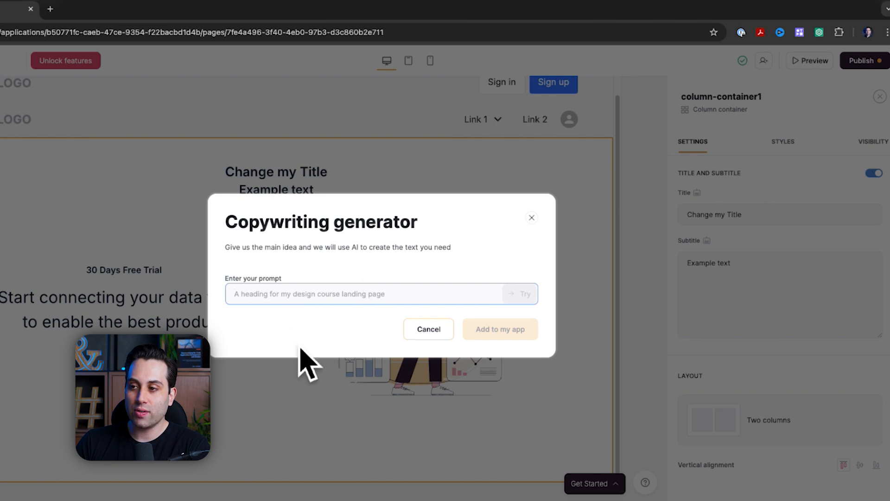
{"action": "left_click", "coordinate": [434, 337]}
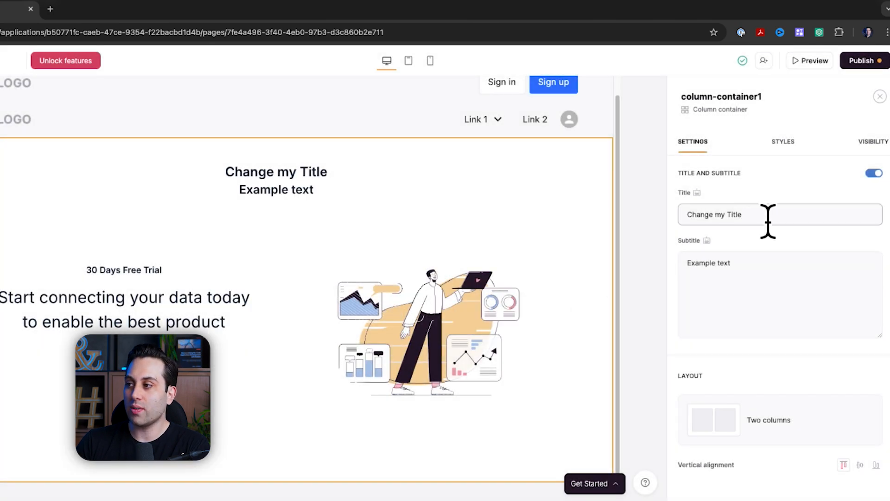
Try the Three columns, Four columns, 1:2 and 1:1:2 layouts on the column container.
{"action": "scroll", "coordinate": [767, 324], "scroll_direction": "down", "scroll_amount": 2}
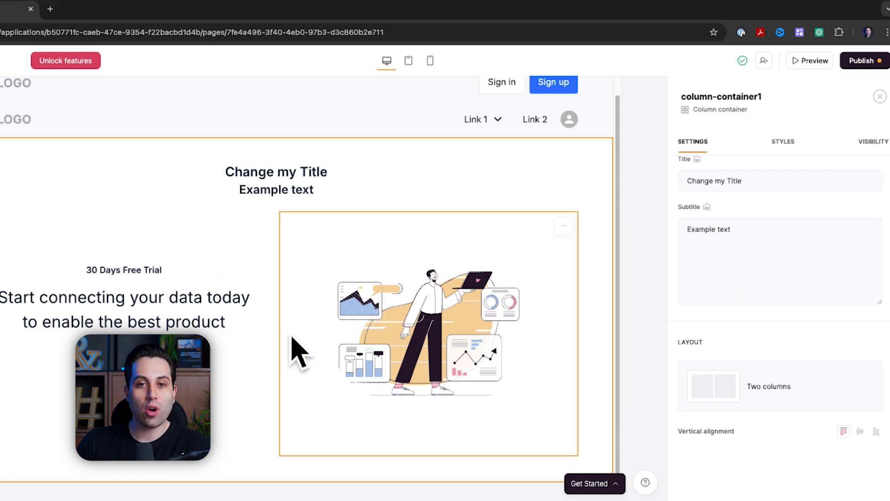
{"action": "left_click", "coordinate": [774, 402]}
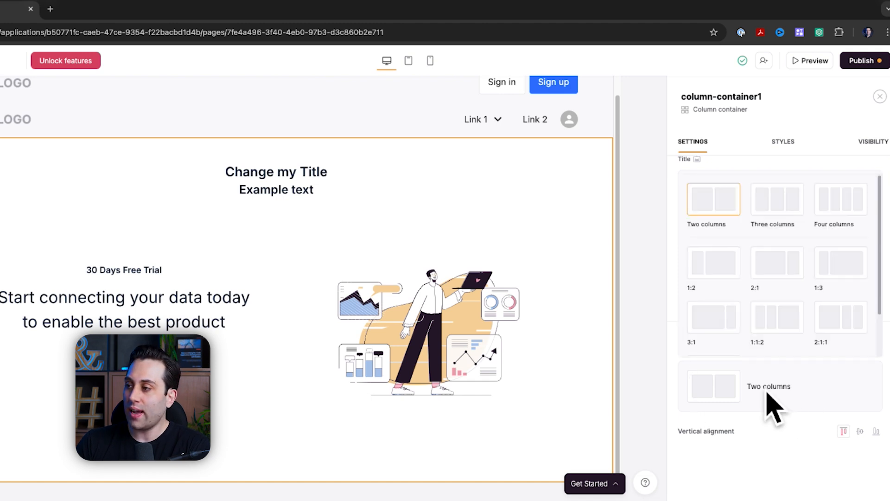
{"action": "left_click", "coordinate": [797, 214]}
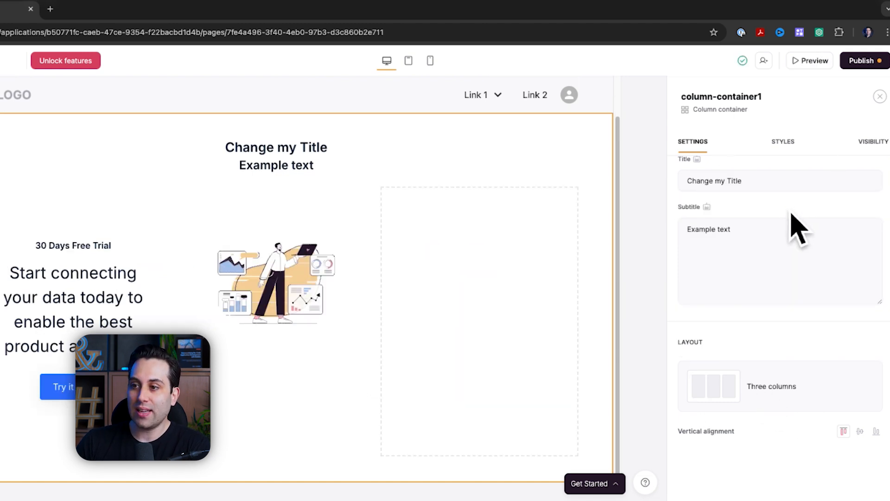
{"action": "left_click", "coordinate": [794, 400]}
{"action": "left_click", "coordinate": [863, 228]}
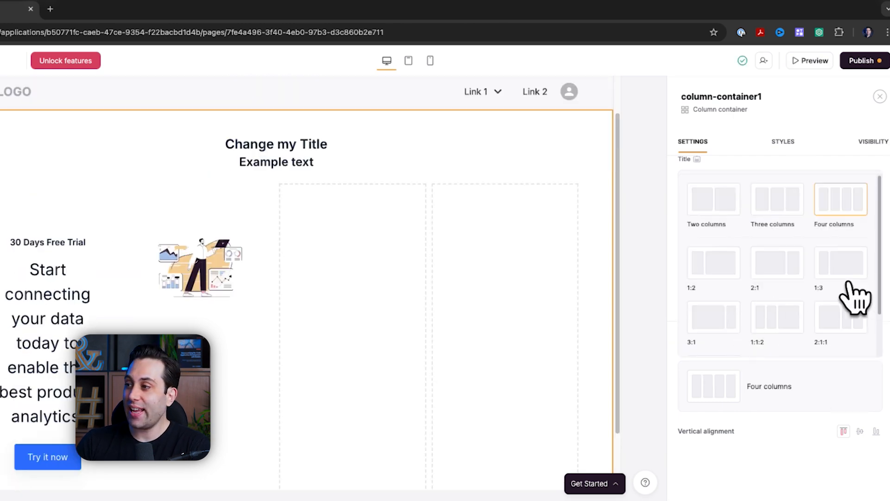
{"action": "left_click", "coordinate": [737, 282]}
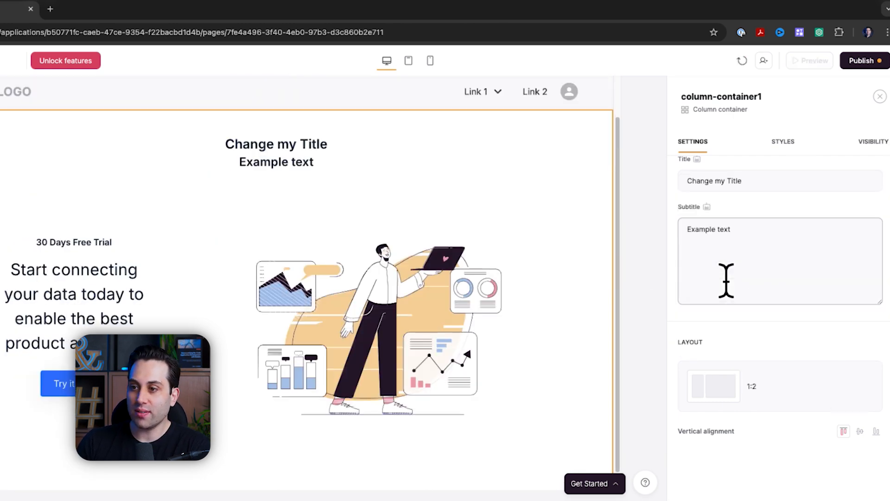
{"action": "scroll", "coordinate": [366, 336], "scroll_direction": "down", "scroll_amount": 1}
{"action": "left_click", "coordinate": [756, 389]}
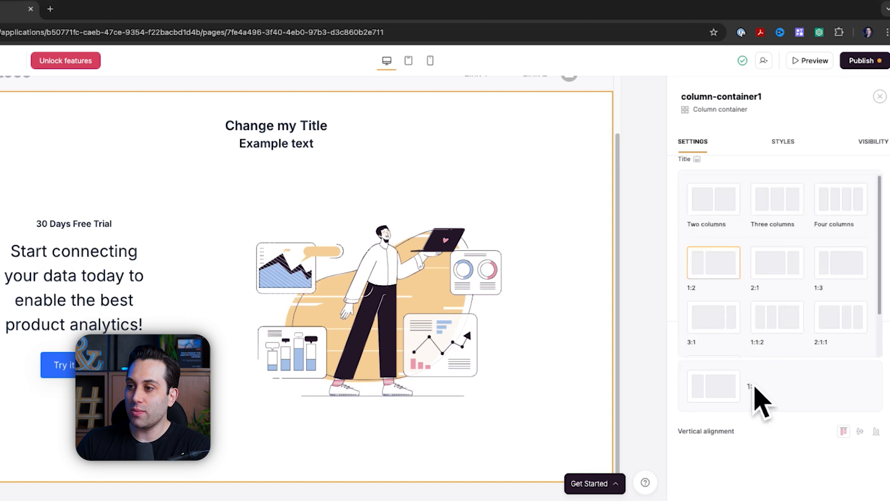
{"action": "left_click", "coordinate": [788, 327]}
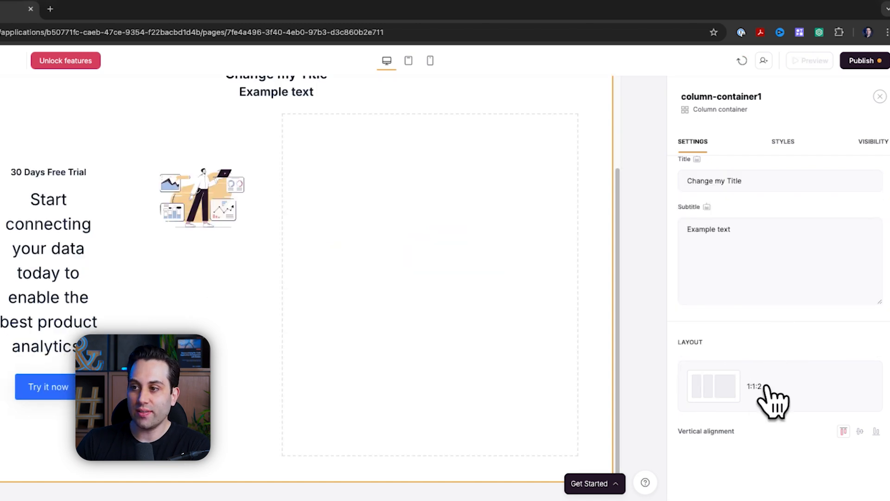
Return the container's layout to Two columns and turn off its title and subtitle.
{"action": "left_click", "coordinate": [732, 402]}
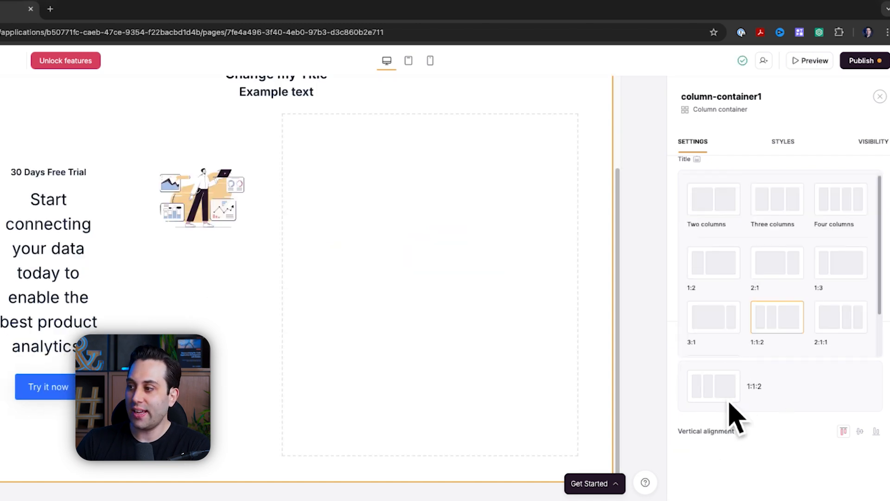
{"action": "left_click", "coordinate": [724, 213]}
{"action": "scroll", "coordinate": [742, 241], "scroll_direction": "up", "scroll_amount": 1}
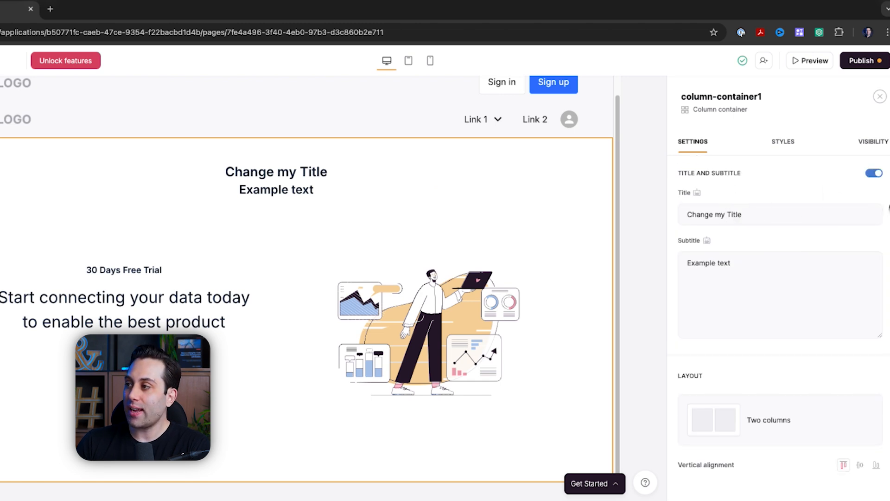
{"action": "left_click", "coordinate": [874, 173]}
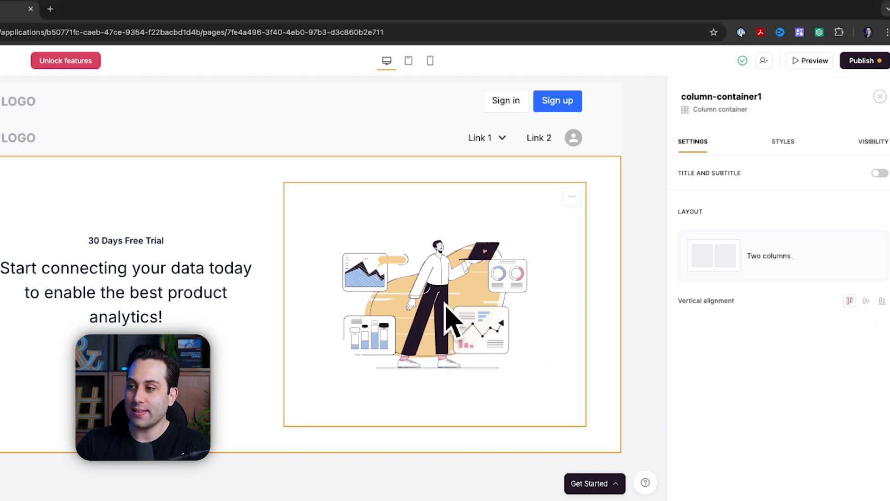
Reduce both the top and bottom padding of the Simple image block to the third slider stop.
{"action": "left_click", "coordinate": [419, 274]}
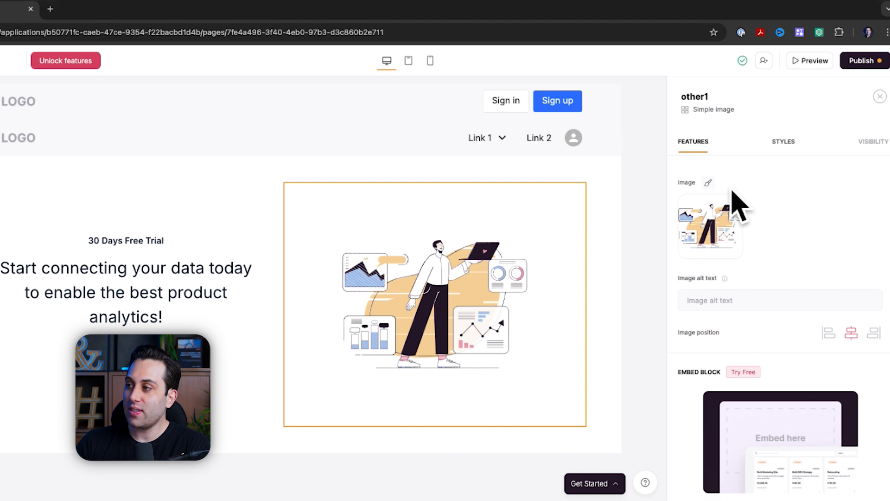
{"action": "left_click", "coordinate": [810, 160]}
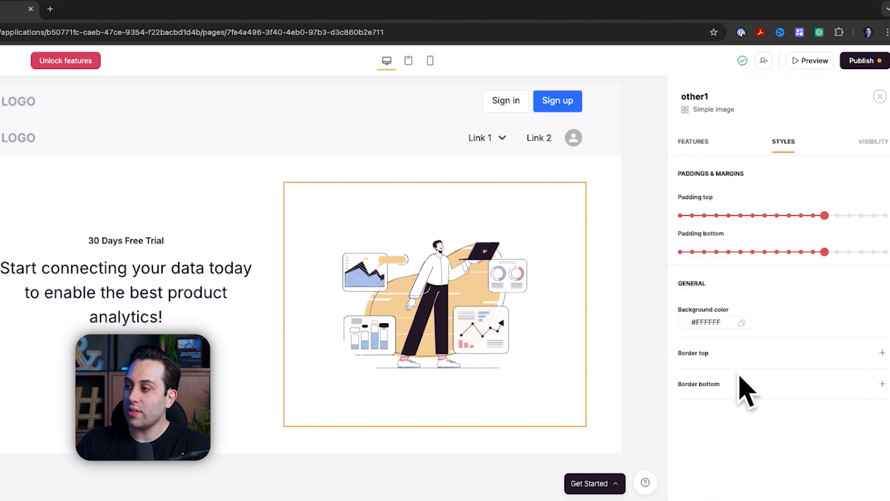
{"action": "left_click", "coordinate": [706, 251]}
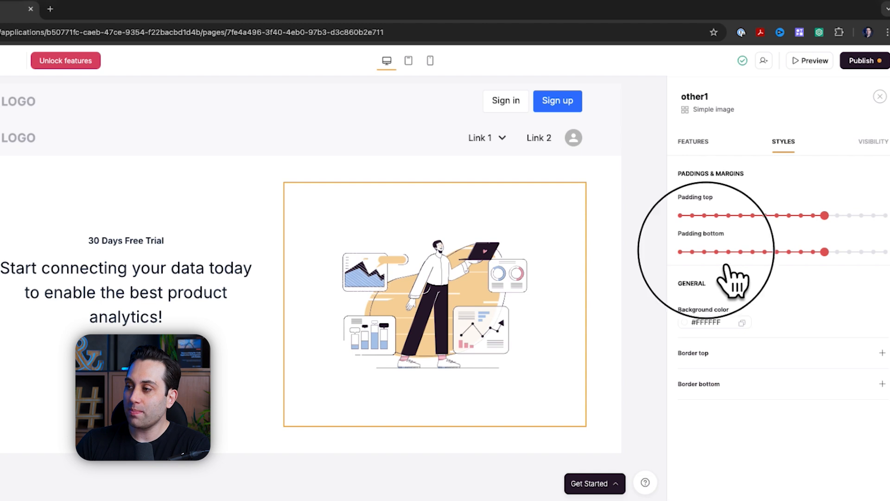
{"action": "left_click", "coordinate": [705, 215]}
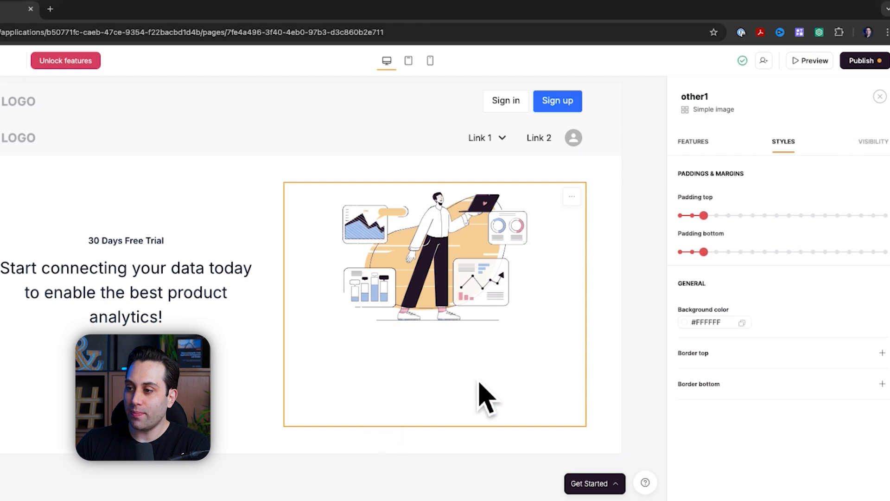
{"action": "left_click", "coordinate": [700, 155]}
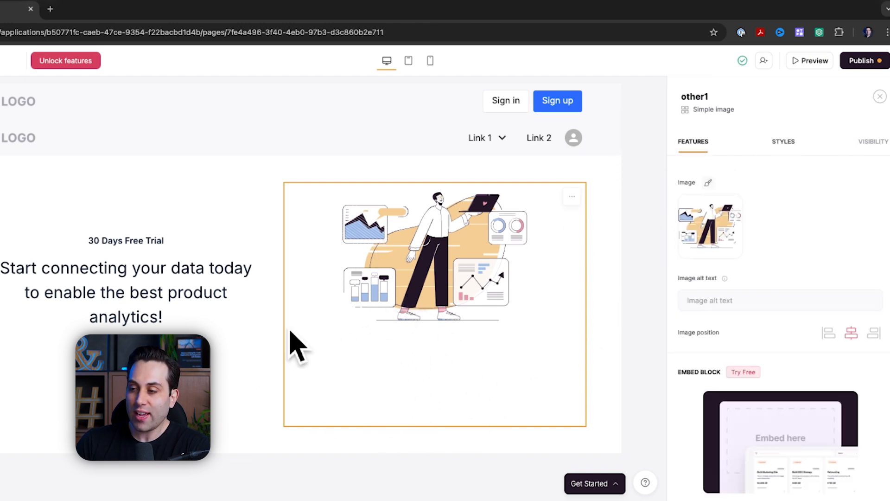
Try bottom vertical alignment for the column container's blocks, and settle on middle alignment.
{"action": "left_click", "coordinate": [284, 182]}
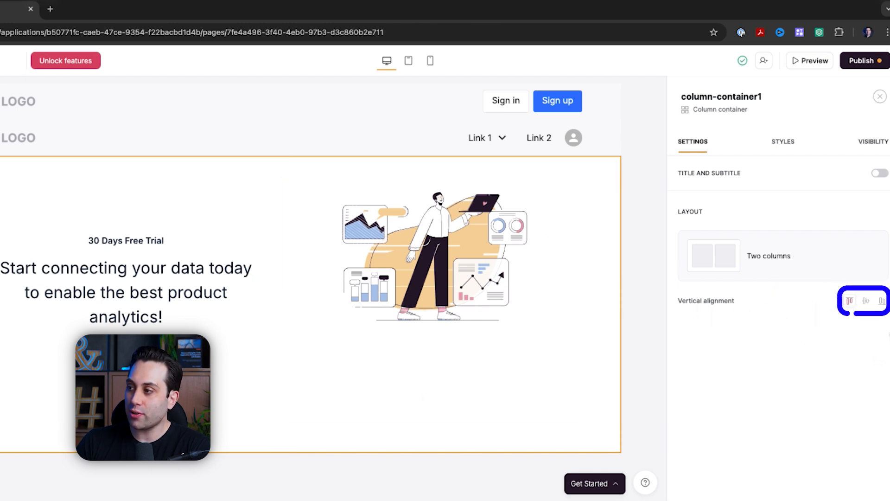
{"action": "left_click", "coordinate": [866, 301]}
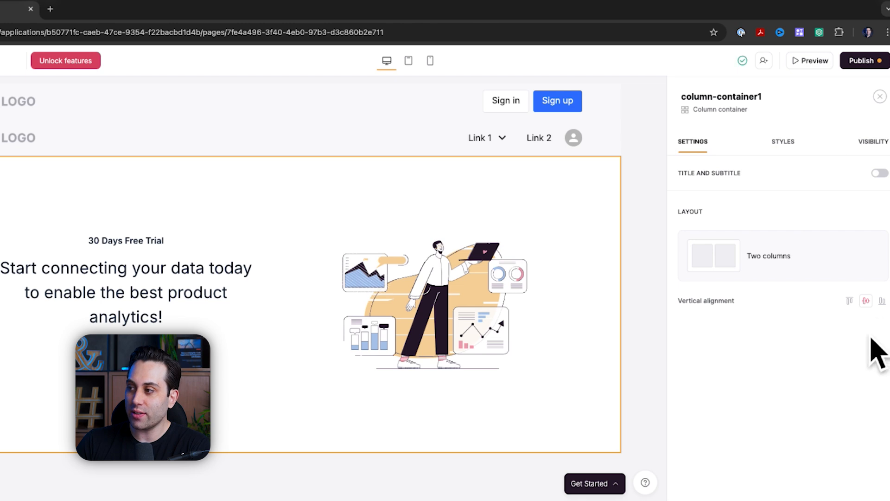
{"action": "left_click", "coordinate": [882, 301]}
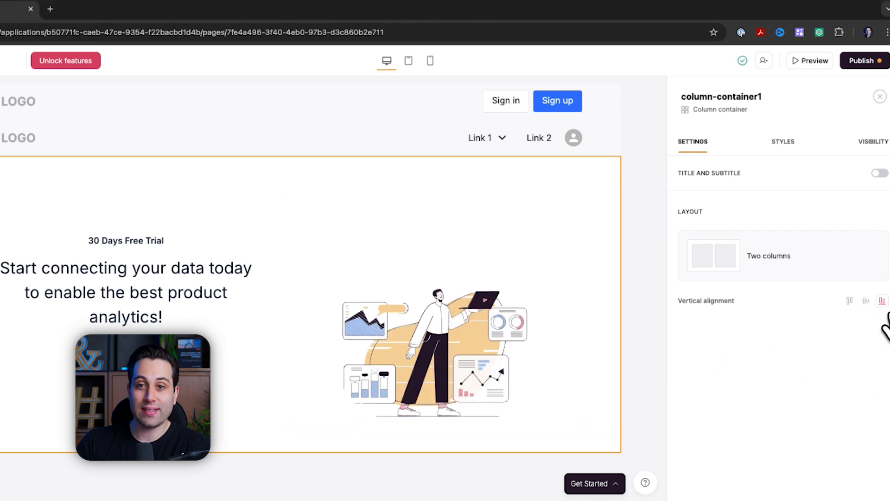
{"action": "left_click", "coordinate": [866, 301]}
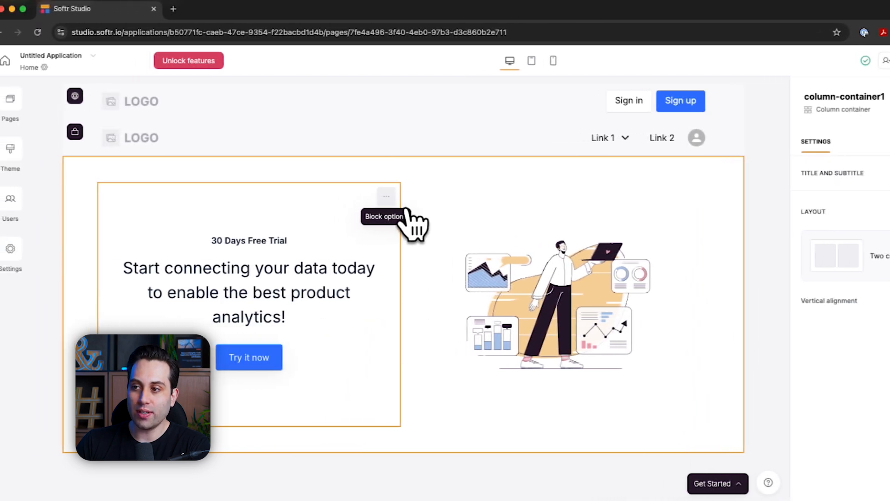
Try the call-to-action block in the container's right column, and return it to the left column.
{"action": "left_click", "coordinate": [386, 197]}
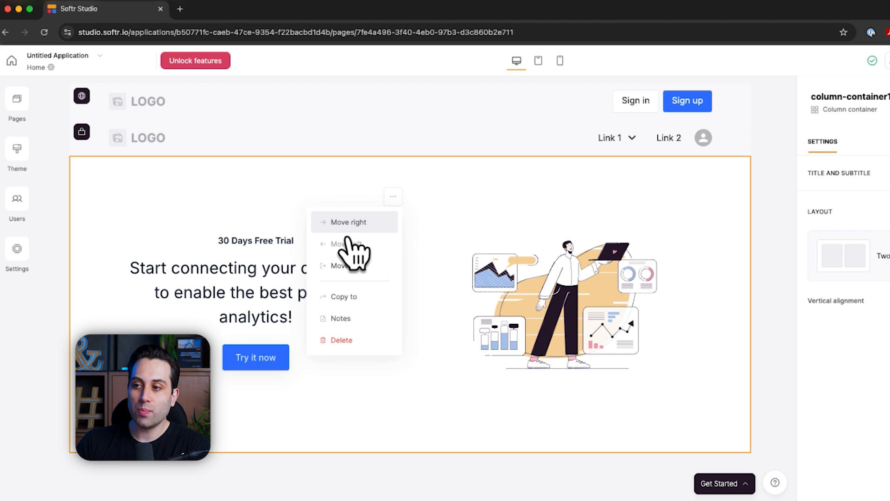
{"action": "left_click", "coordinate": [366, 225]}
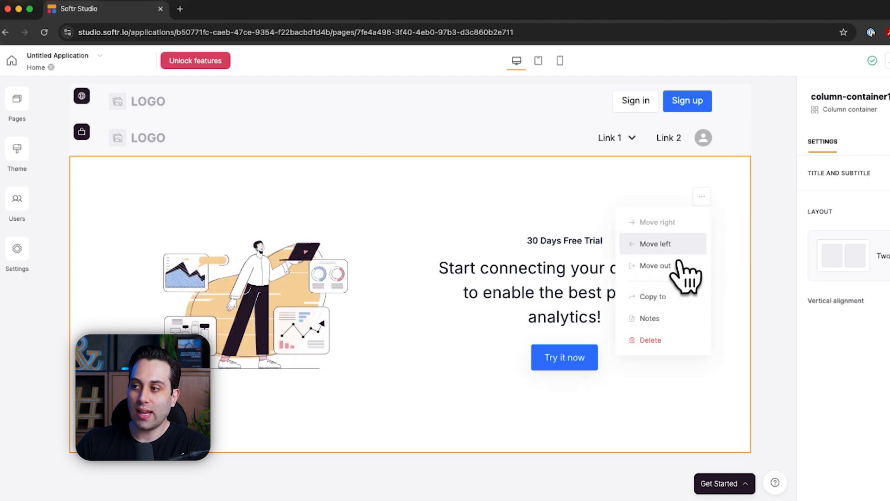
{"action": "left_click", "coordinate": [670, 244]}
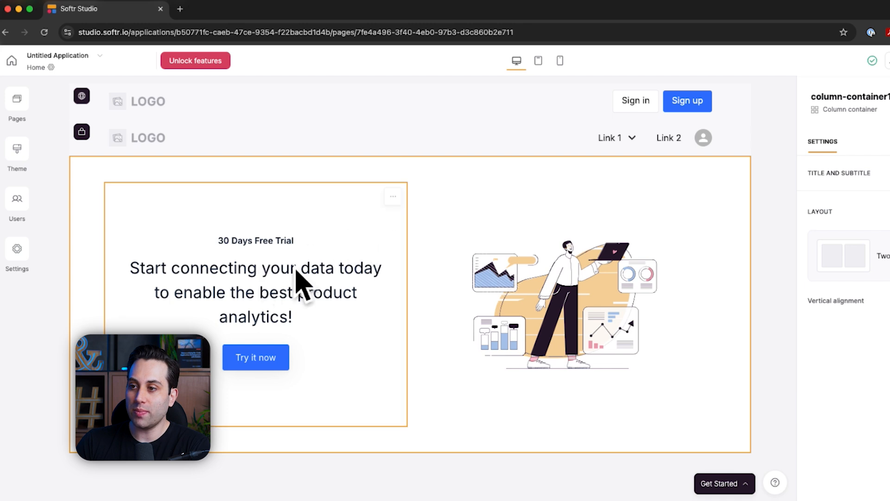
Move the Simple image block to the container's left column, swapping places with the call-to-action block.
{"action": "left_click", "coordinate": [701, 196]}
{"action": "left_click", "coordinate": [653, 241]}
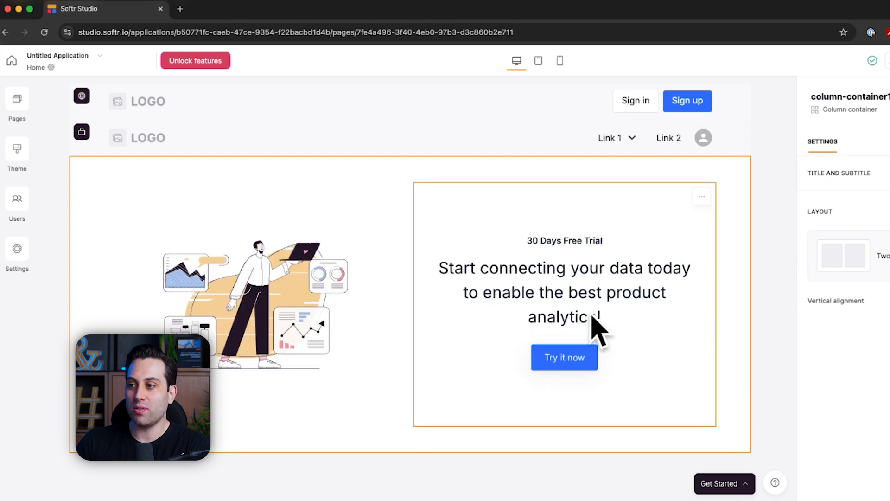
Move the call-to-action block out of the column container, and move it back inside column-container1.
{"action": "left_click", "coordinate": [717, 210]}
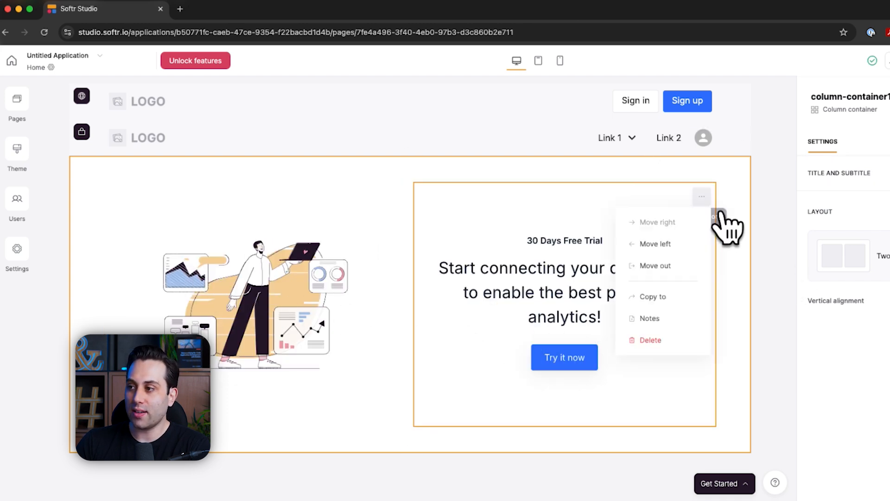
{"action": "left_click", "coordinate": [677, 274]}
{"action": "scroll", "coordinate": [469, 412], "scroll_direction": "down", "scroll_amount": 2}
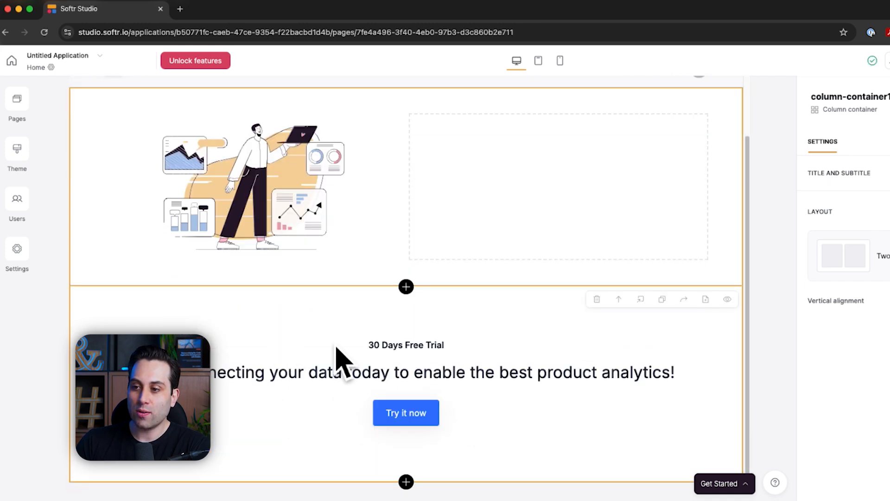
{"action": "scroll", "coordinate": [535, 420], "scroll_direction": "up", "scroll_amount": 2}
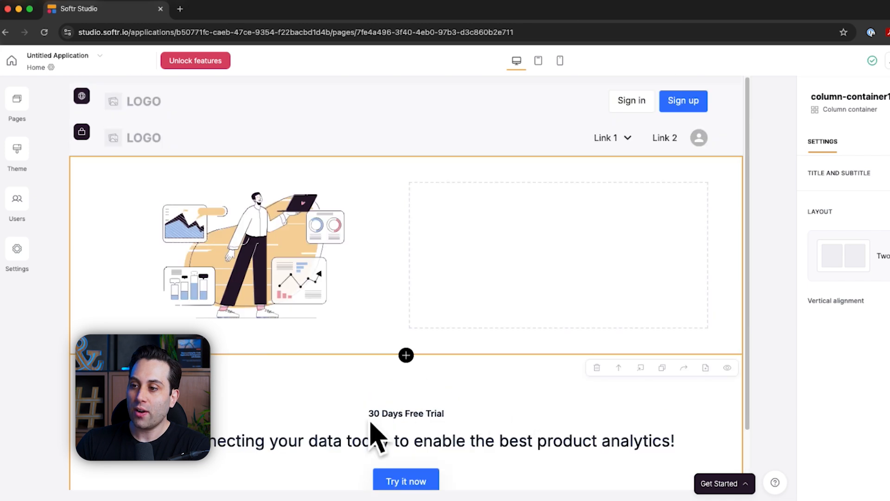
{"action": "left_click", "coordinate": [663, 384]}
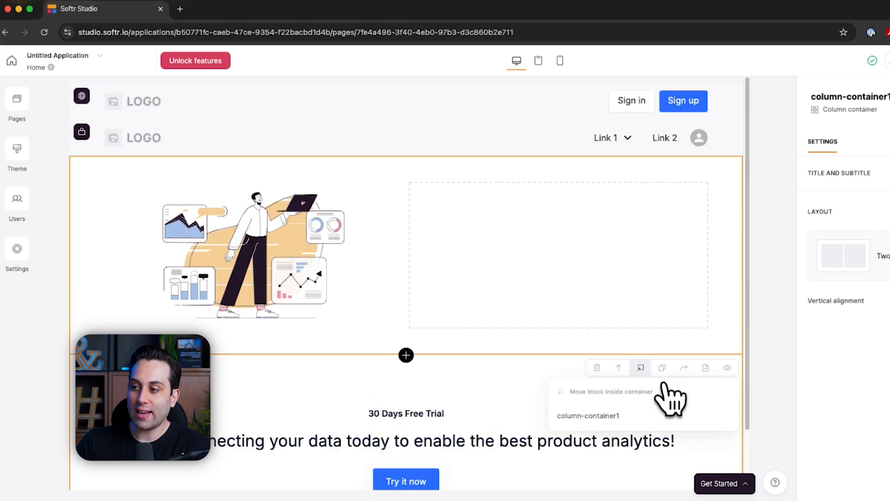
{"action": "left_click", "coordinate": [609, 425]}
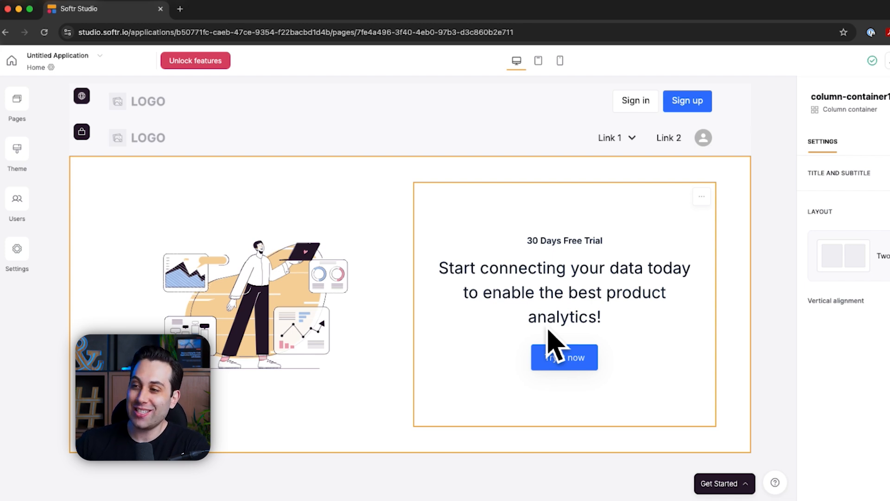
Delete the 30 Days Free Trial call-to-action block from the container's right column.
{"action": "left_click", "coordinate": [702, 200]}
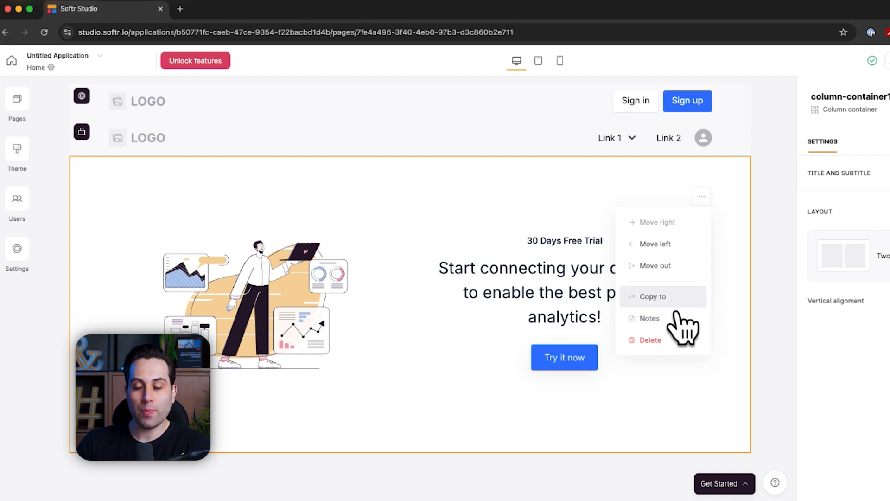
{"action": "left_click", "coordinate": [684, 346]}
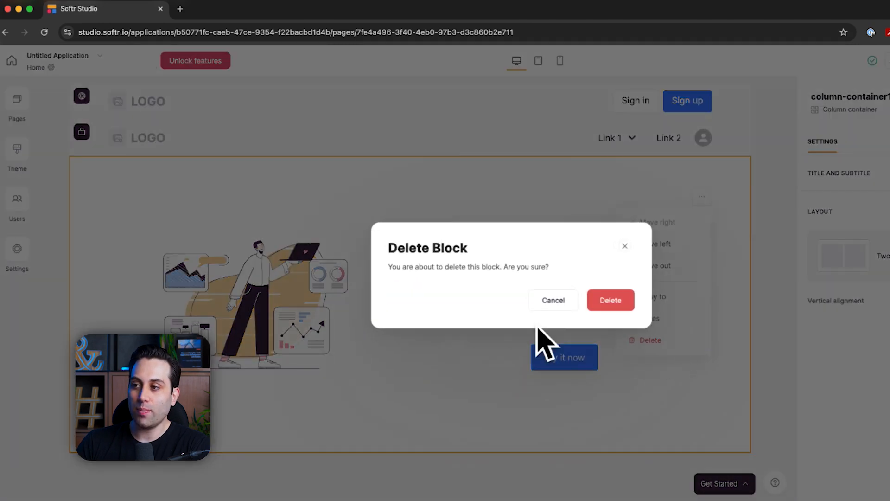
{"action": "left_click", "coordinate": [628, 303]}
Add a static "Call to action with email capture" block to the container's empty right column.
{"action": "left_click", "coordinate": [598, 299]}
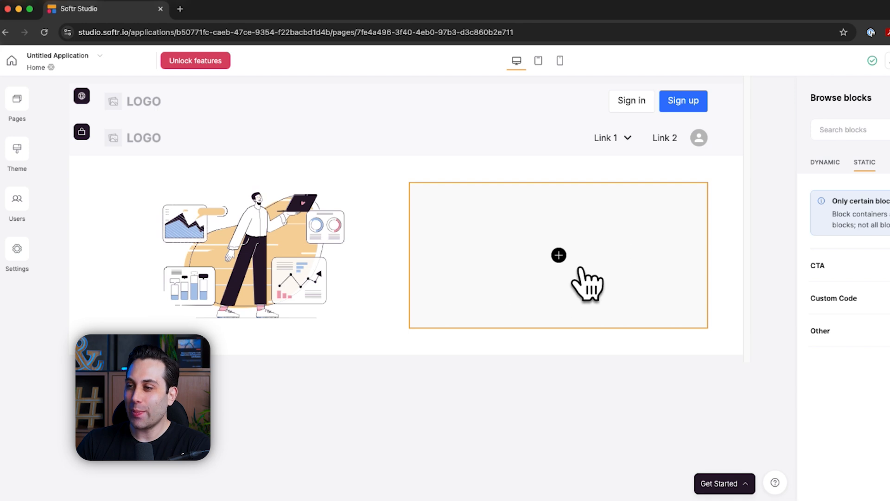
{"action": "left_click", "coordinate": [861, 275]}
{"action": "mouse_move", "coordinate": [886, 251]}
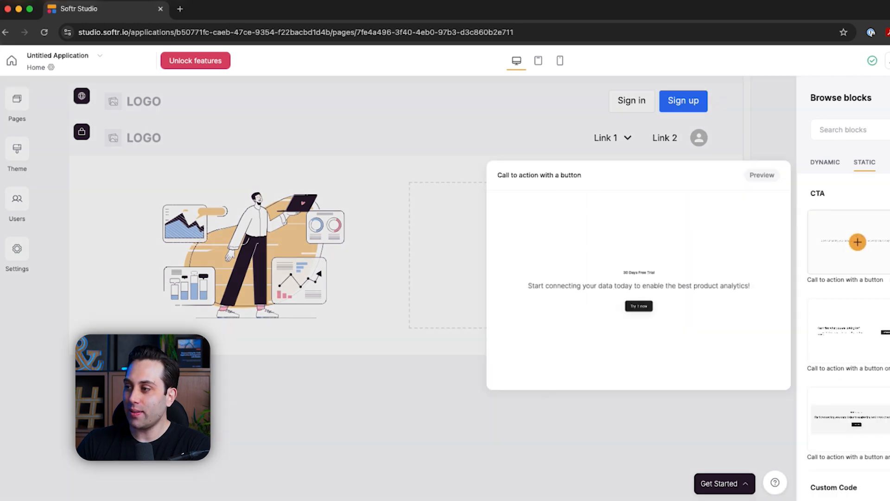
{"action": "left_click", "coordinate": [858, 242]}
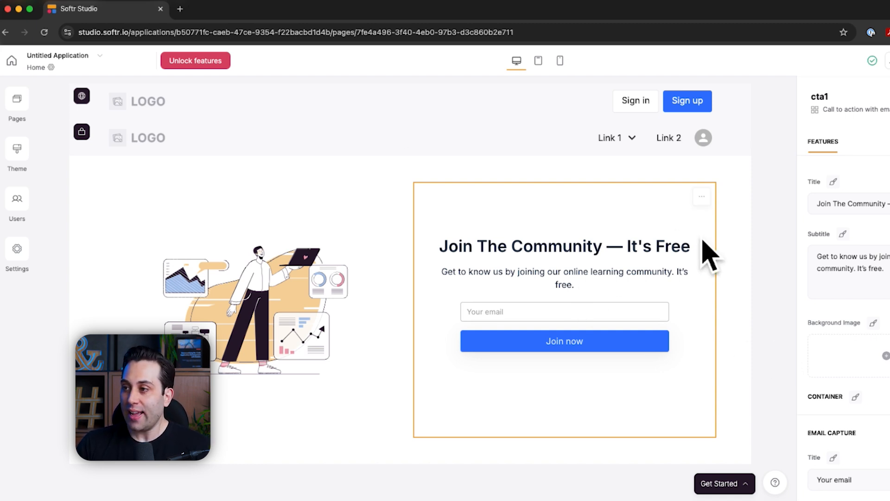
Set the background color of the email capture block to light gray #F4F4F4, and close its settings.
{"action": "left_click", "coordinate": [510, 240]}
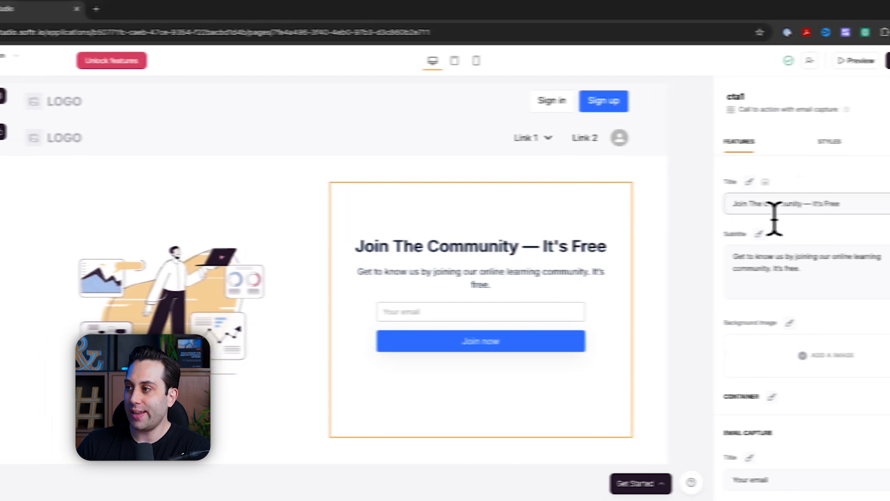
{"action": "left_click", "coordinate": [789, 142]}
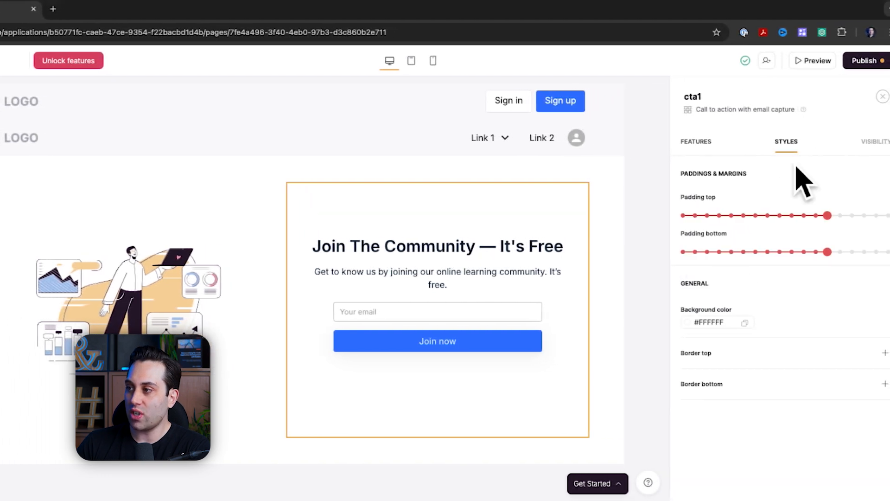
{"action": "left_click", "coordinate": [717, 321]}
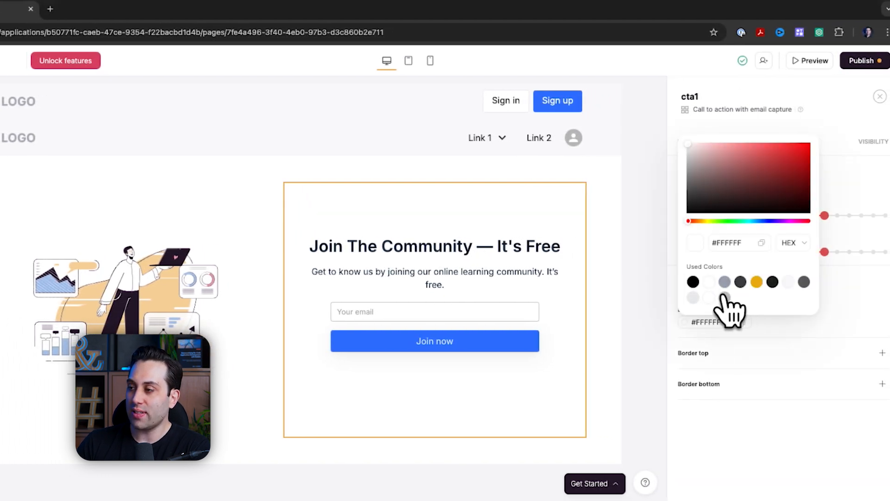
{"action": "left_click_drag", "start_coordinate": [691, 167], "coordinate": [688, 155]}
{"action": "left_click", "coordinate": [629, 277]}
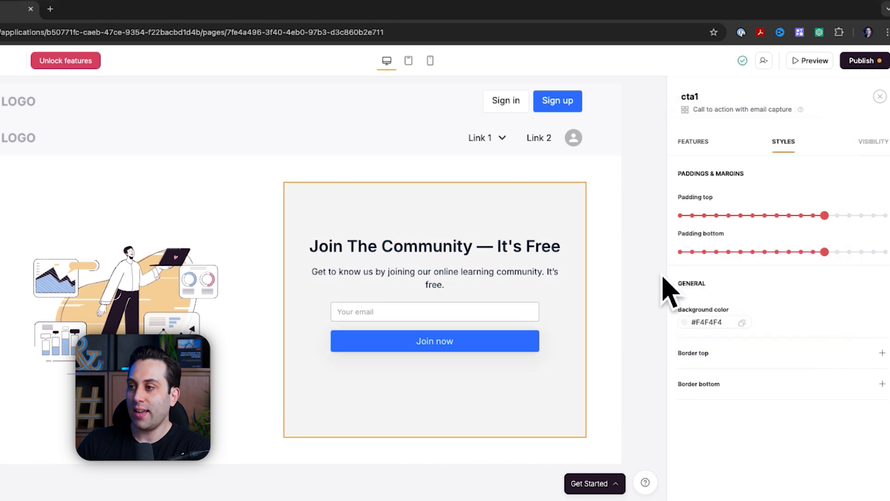
{"action": "left_click", "coordinate": [643, 320]}
{"action": "left_click", "coordinate": [782, 359]}
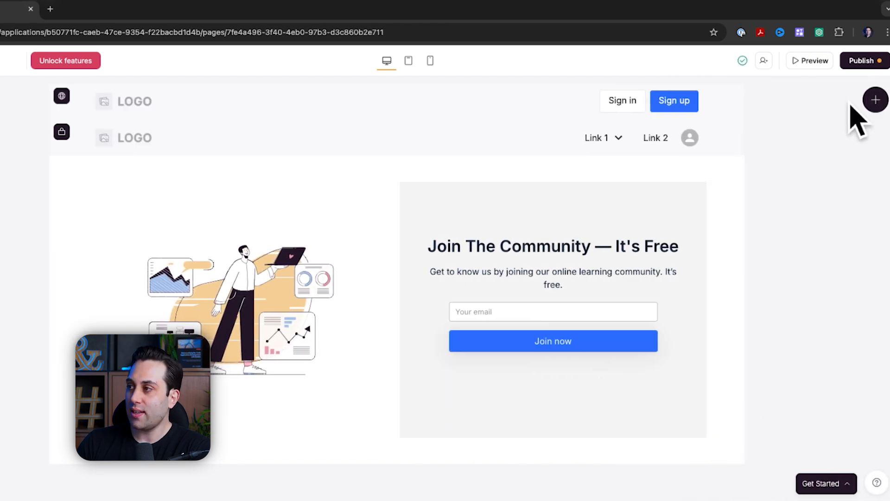
Preview the home page with the image and email capture block side by side, and return to the editor.
{"action": "left_click", "coordinate": [813, 61]}
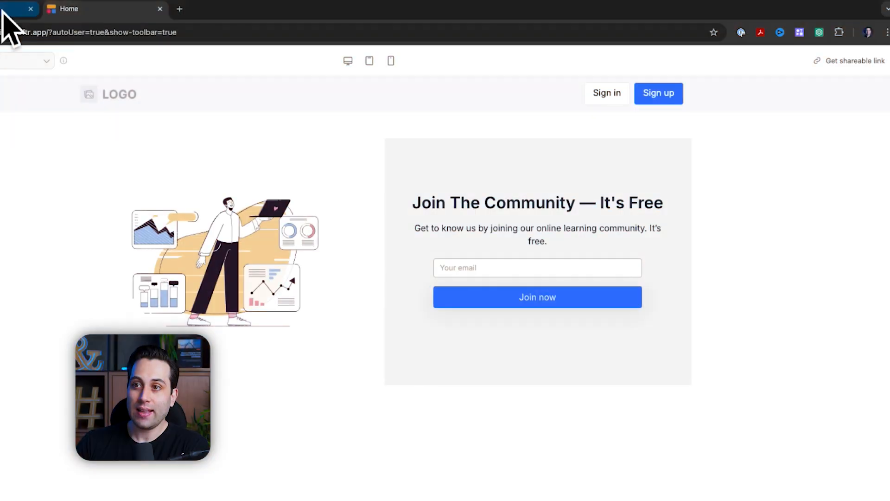
{"action": "left_click", "coordinate": [3, 12]}
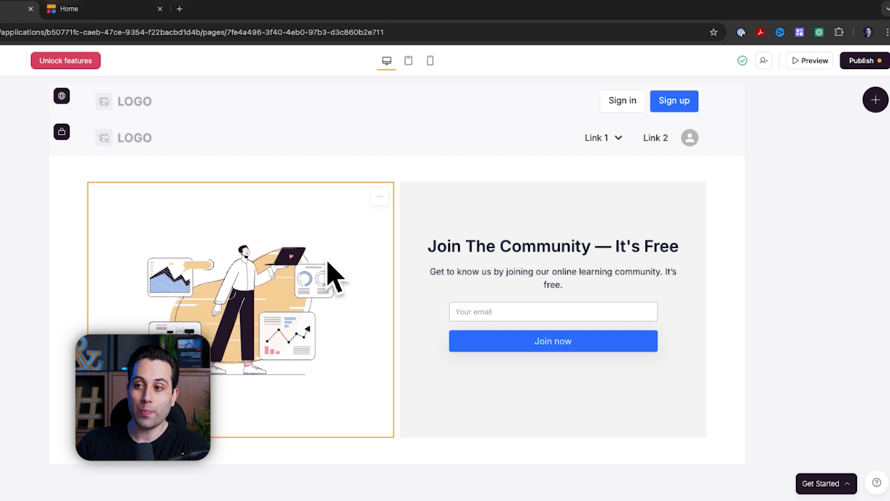
Add a three-column container block below the existing two-column container.
{"action": "left_click", "coordinate": [401, 468]}
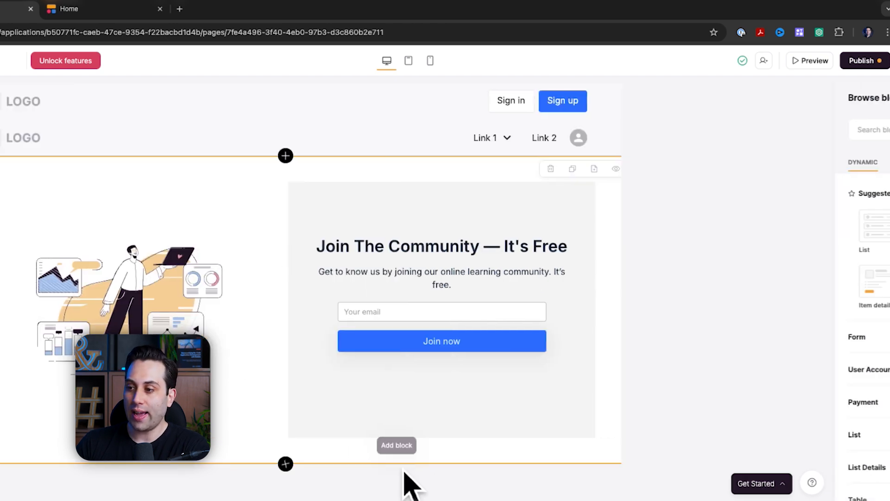
{"action": "left_click", "coordinate": [791, 171]}
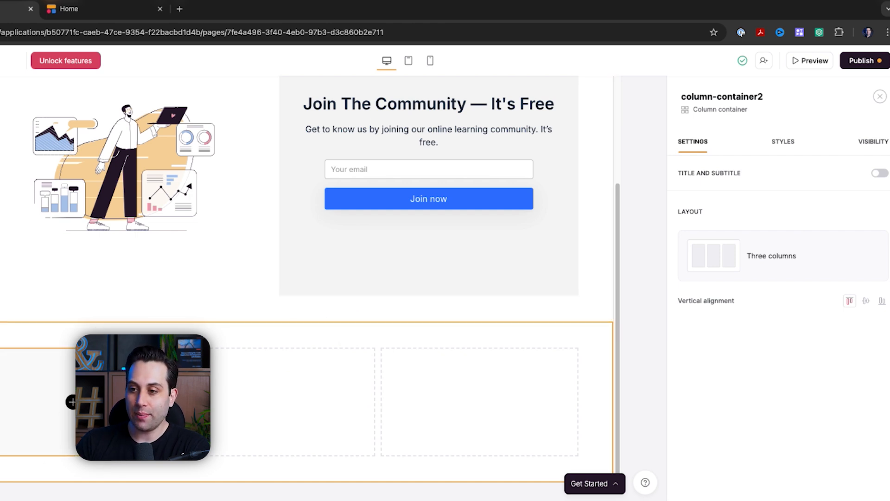
Add a Grid block to the new container's first column and an Item details block to its middle column.
{"action": "left_click", "coordinate": [72, 402]}
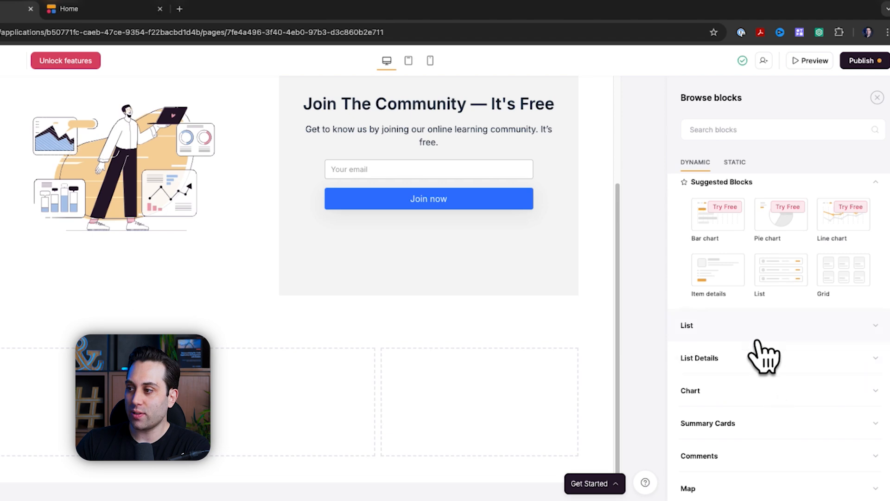
{"action": "left_click", "coordinate": [789, 356]}
{"action": "left_click", "coordinate": [728, 290]}
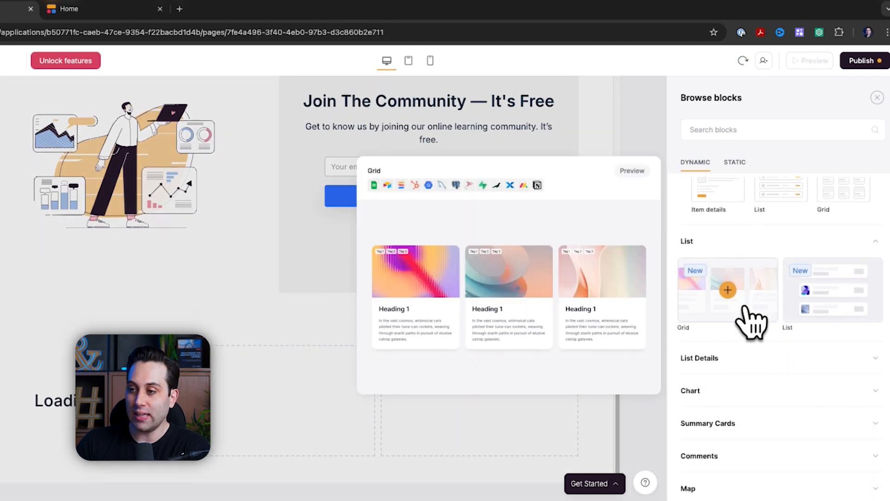
{"action": "scroll", "coordinate": [83, 445], "scroll_direction": "down", "scroll_amount": 6}
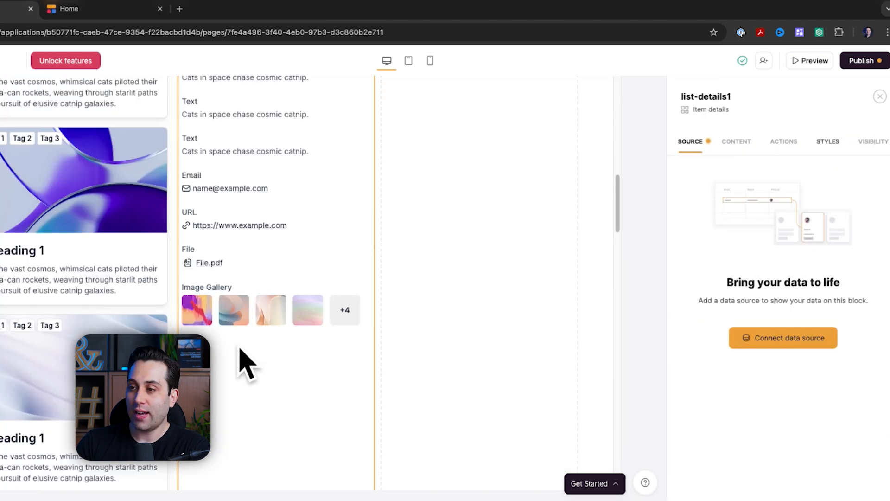
Change the layout of column-container2 to two columns, removing its empty third column.
{"action": "scroll", "coordinate": [301, 387], "scroll_direction": "up", "scroll_amount": 8}
{"action": "scroll", "coordinate": [308, 411], "scroll_direction": "down", "scroll_amount": 2}
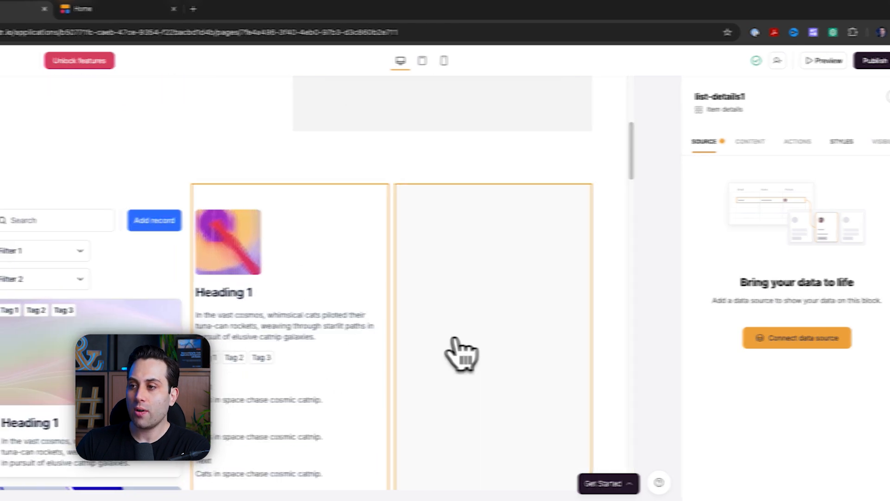
{"action": "scroll", "coordinate": [492, 328], "scroll_direction": "down", "scroll_amount": 1}
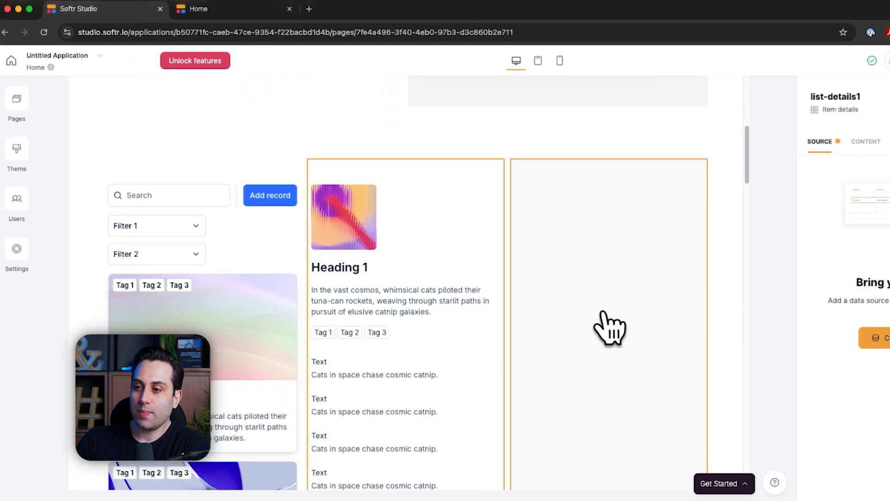
{"action": "scroll", "coordinate": [603, 313], "scroll_direction": "down", "scroll_amount": 1}
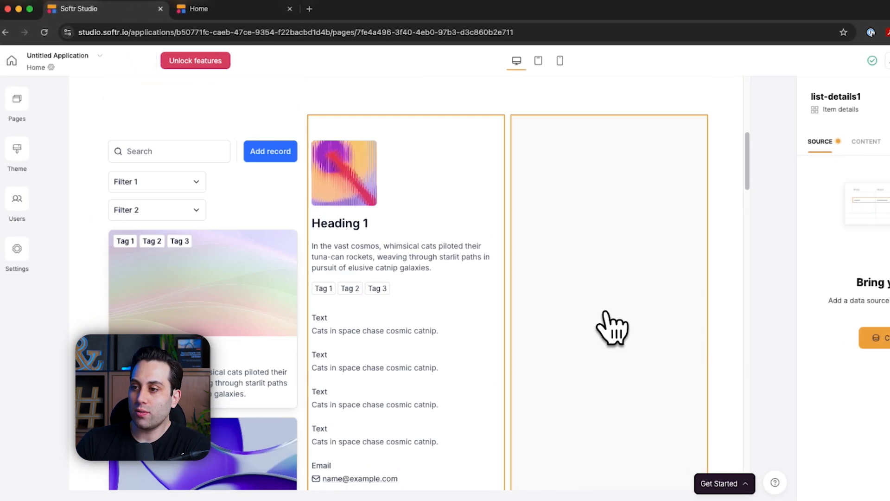
{"action": "scroll", "coordinate": [604, 312], "scroll_direction": "up", "scroll_amount": 2}
{"action": "left_click", "coordinate": [630, 293]}
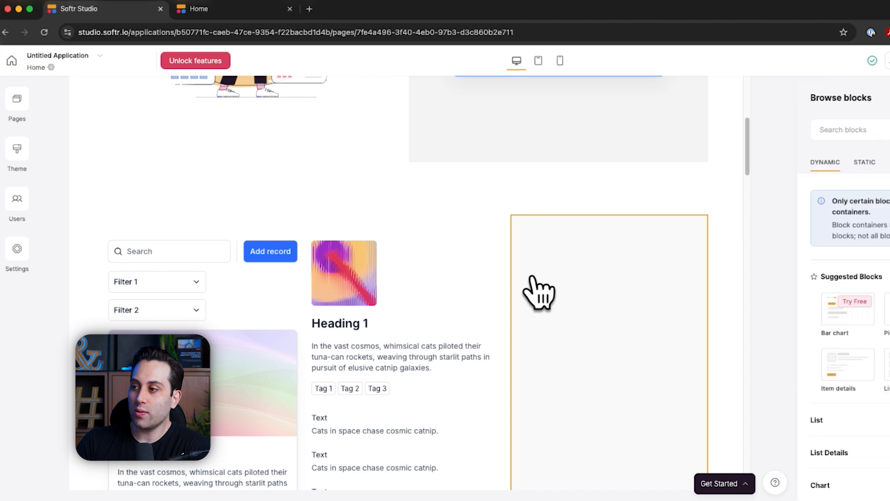
{"action": "left_click", "coordinate": [494, 210]}
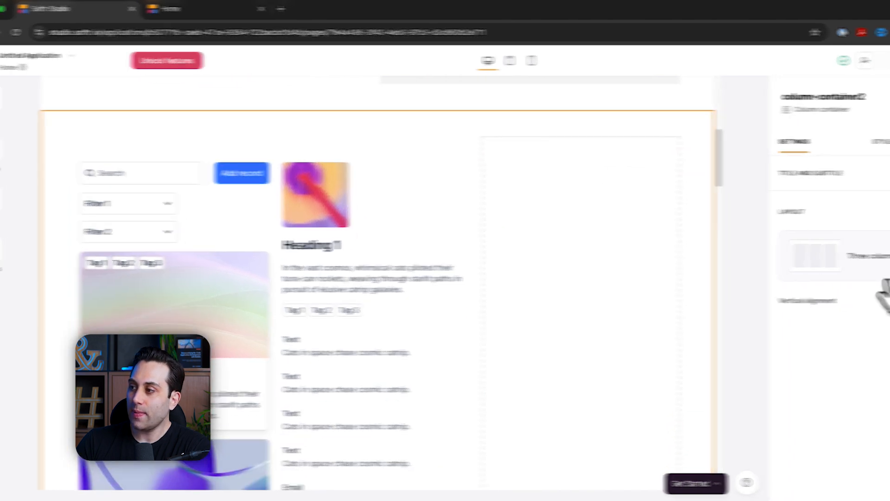
{"action": "left_click", "coordinate": [883, 292]}
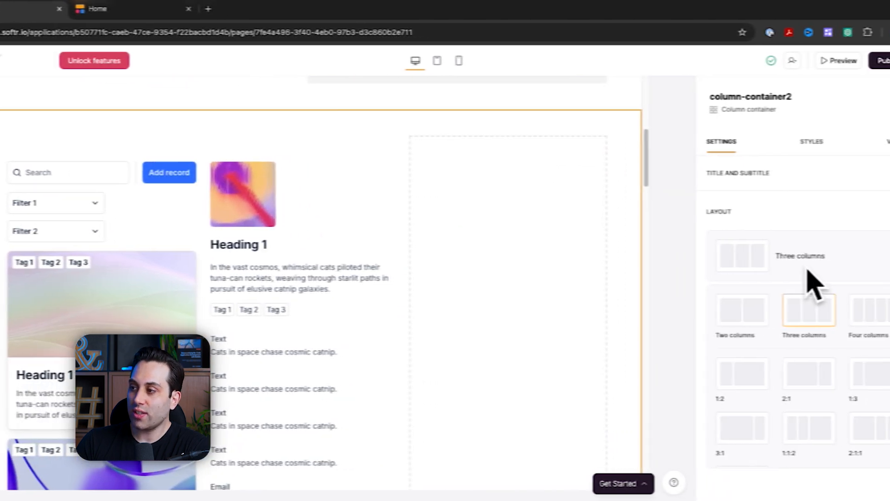
{"action": "left_click", "coordinate": [839, 329]}
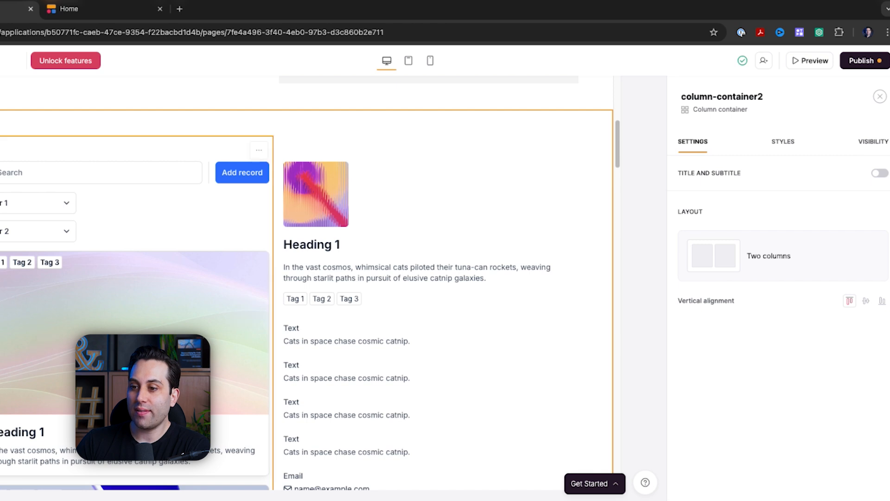
Preview the home page, and examine how the grid list and item details blocks appear next to each other.
{"action": "scroll", "coordinate": [69, 325], "scroll_direction": "down", "scroll_amount": 4}
{"action": "scroll", "coordinate": [95, 318], "scroll_direction": "up", "scroll_amount": 4}
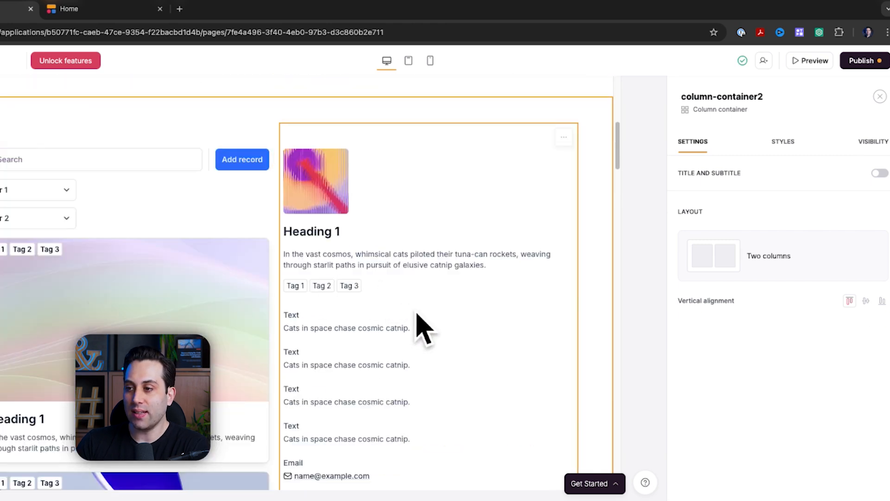
{"action": "left_click", "coordinate": [654, 285]}
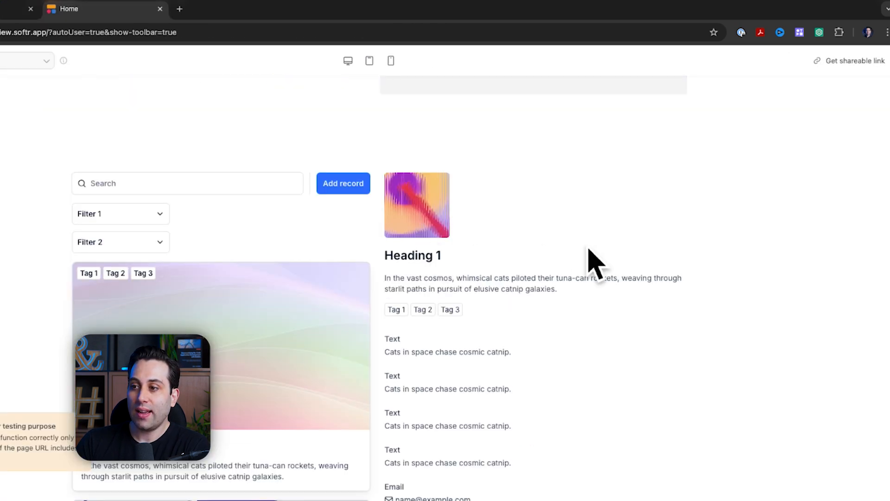
{"action": "scroll", "coordinate": [700, 263], "scroll_direction": "down", "scroll_amount": 1}
{"action": "scroll", "coordinate": [500, 273], "scroll_direction": "down", "scroll_amount": 2}
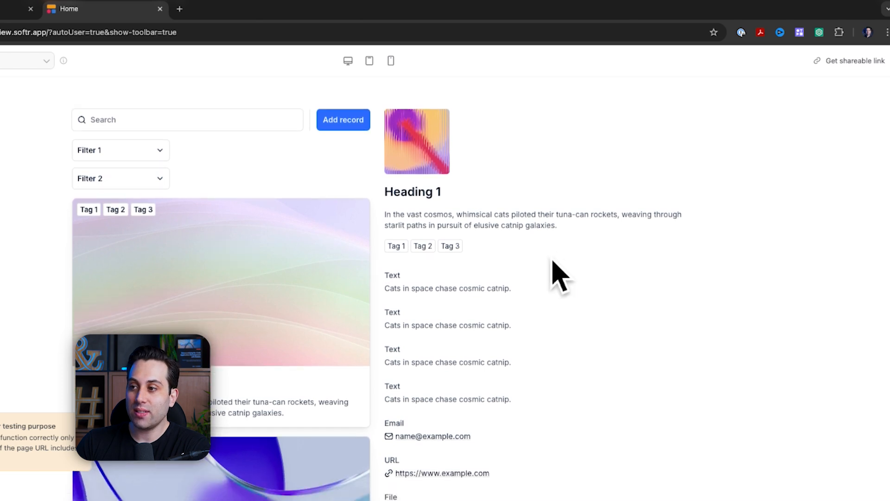
{"action": "scroll", "coordinate": [417, 273], "scroll_direction": "down", "scroll_amount": 5}
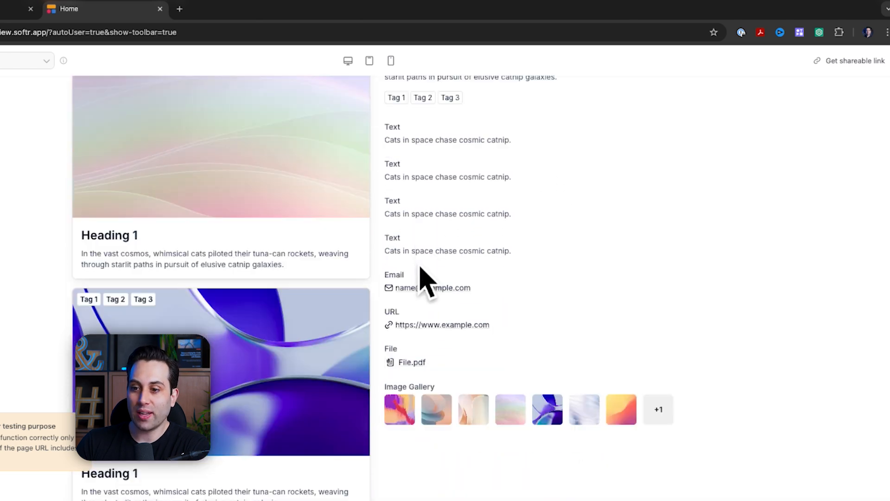
{"action": "scroll", "coordinate": [278, 303], "scroll_direction": "up", "scroll_amount": 8}
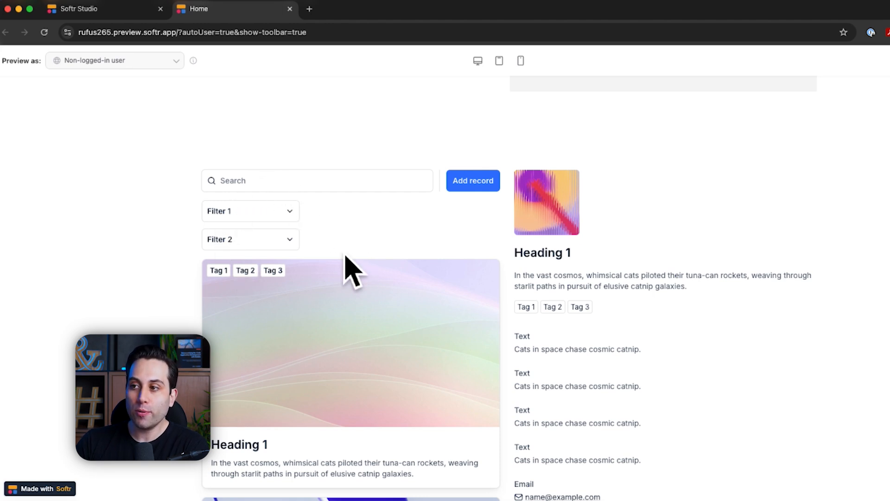
{"action": "scroll", "coordinate": [626, 250], "scroll_direction": "down", "scroll_amount": 10}
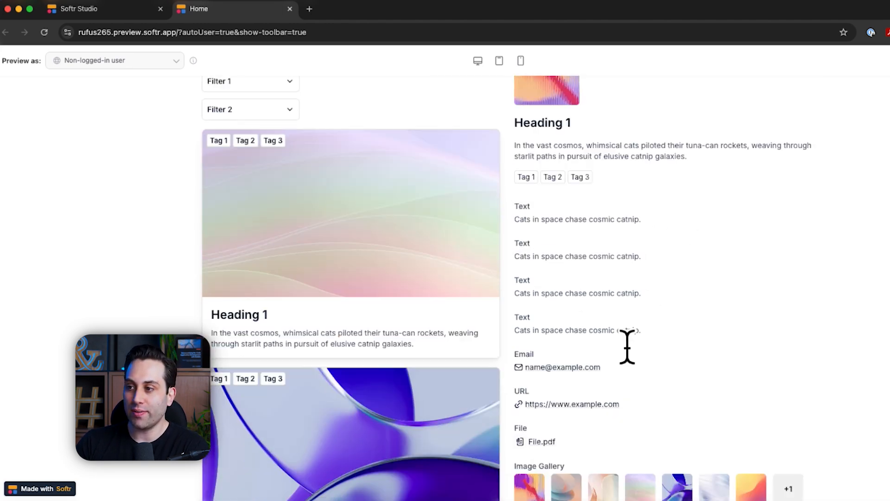
Look over the rest of the previewed home page, including the lower item details fields.
{"action": "scroll", "coordinate": [547, 408], "scroll_direction": "down", "scroll_amount": 3}
{"action": "scroll", "coordinate": [603, 387], "scroll_direction": "up", "scroll_amount": 14}
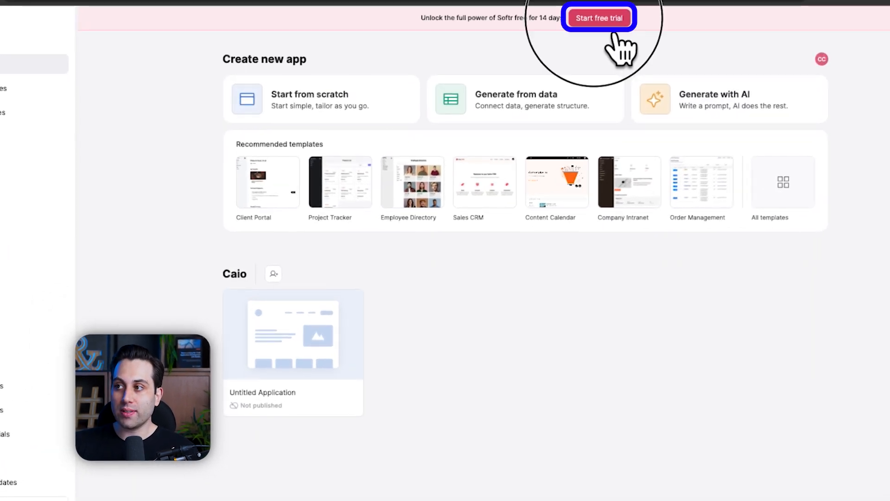
Start the 14-day free trial of the Business plan.
{"action": "left_click", "coordinate": [601, 21]}
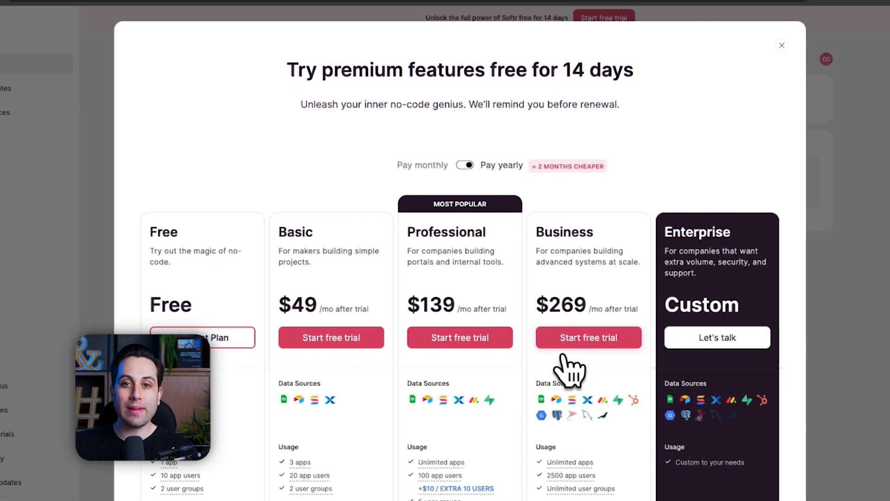
{"action": "left_click", "coordinate": [603, 355]}
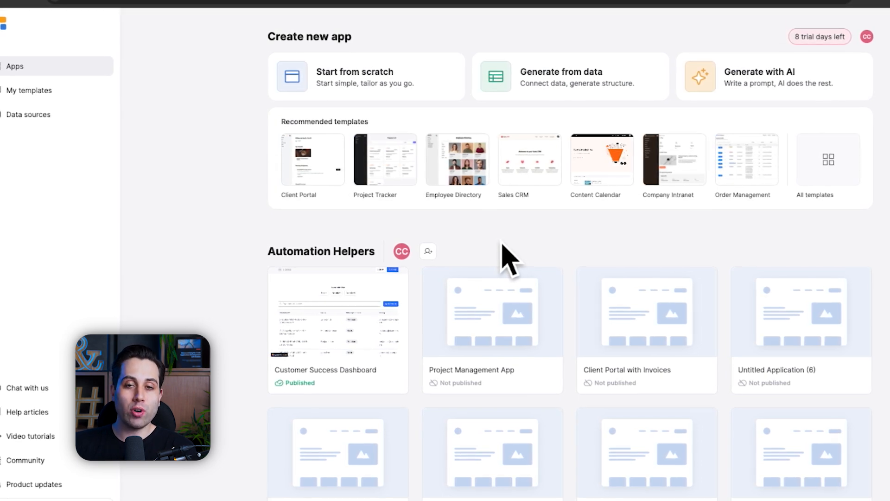
Create a new application from scratch with only the Home pre-built page included.
{"action": "left_click", "coordinate": [374, 99]}
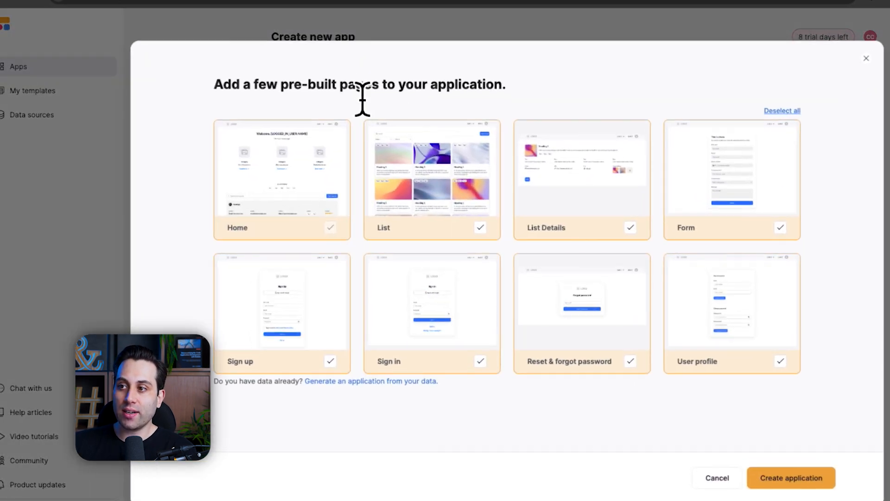
{"action": "left_click", "coordinate": [805, 122]}
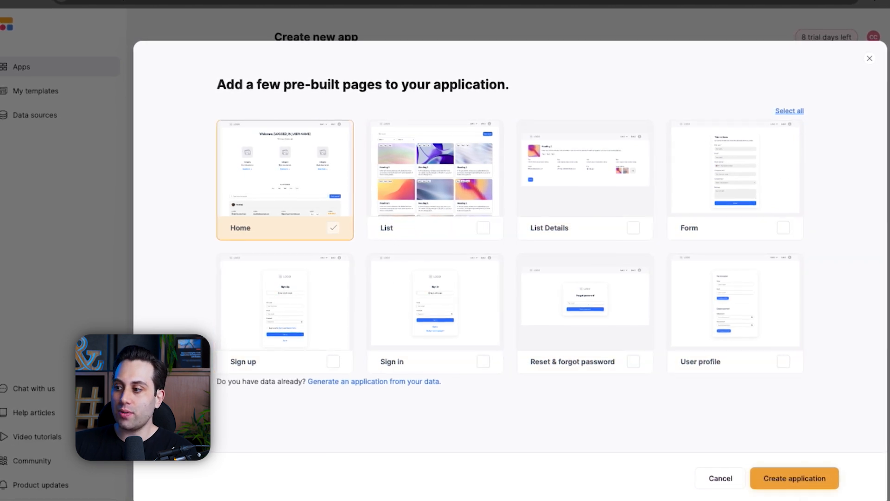
{"action": "left_click", "coordinate": [809, 488]}
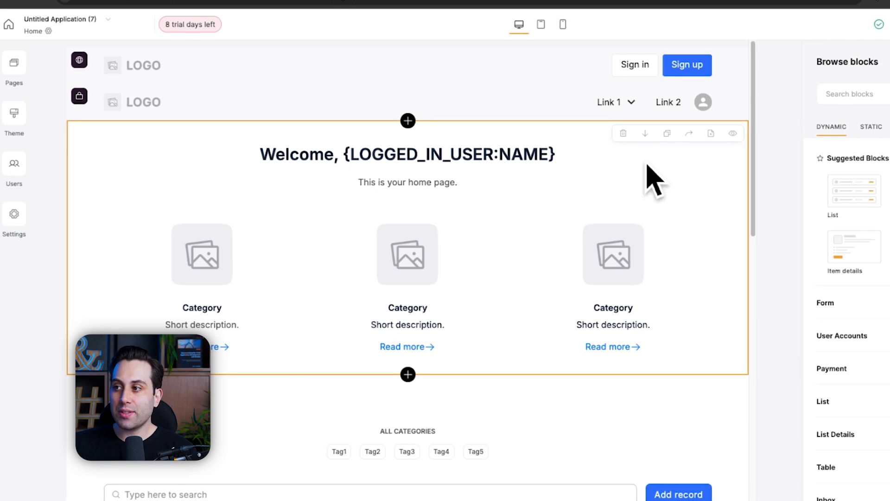
Delete the welcome categories block and the list block from the home page, keeping only the two headers.
{"action": "left_click", "coordinate": [624, 134]}
{"action": "left_click", "coordinate": [614, 300]}
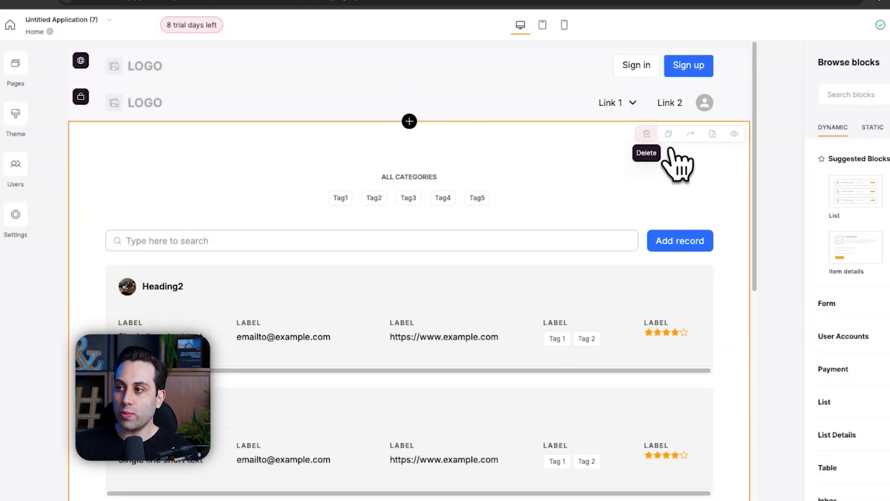
{"action": "left_click", "coordinate": [647, 134]}
{"action": "left_click", "coordinate": [624, 301]}
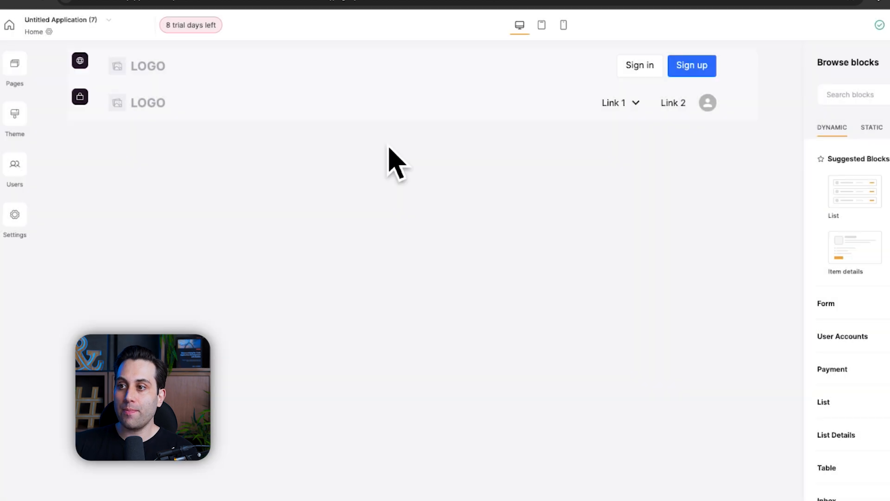
Add a Conditional Form block below the second header on the home page.
{"action": "left_click", "coordinate": [497, 232]}
{"action": "mouse_move", "coordinate": [523, 115]}
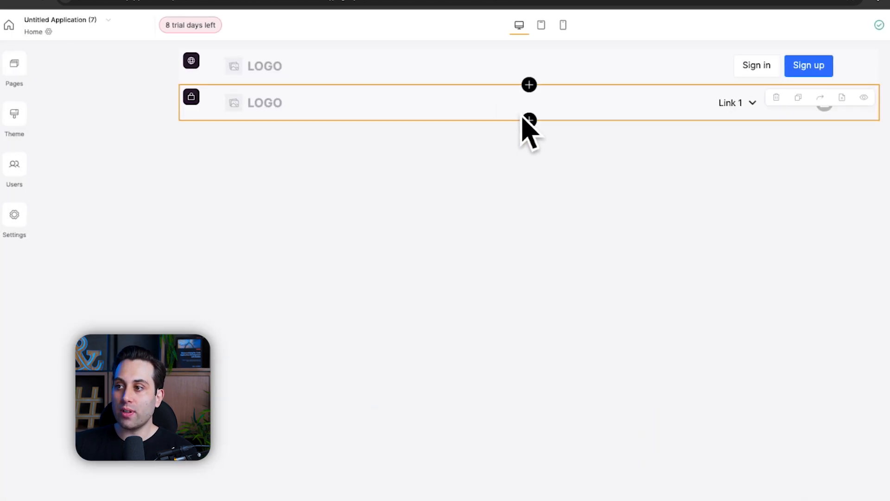
{"action": "left_click", "coordinate": [529, 120]}
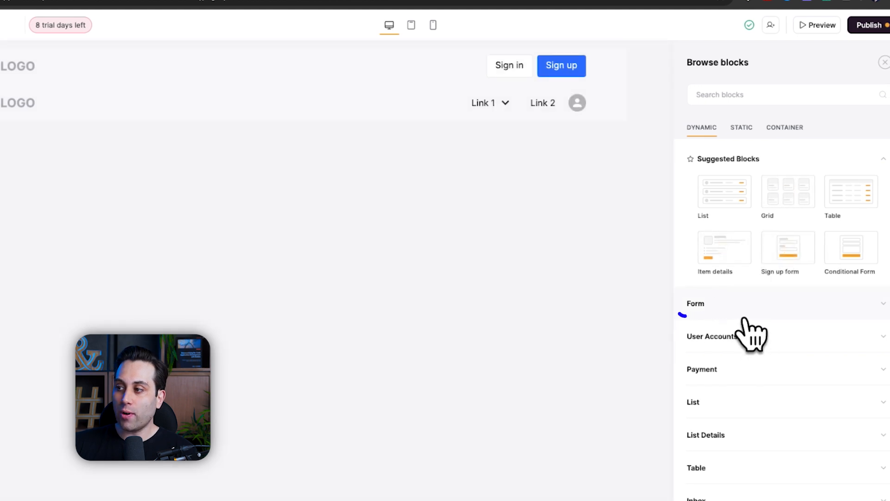
{"action": "left_click", "coordinate": [748, 315]}
{"action": "scroll", "coordinate": [756, 333], "scroll_direction": "down", "scroll_amount": 3}
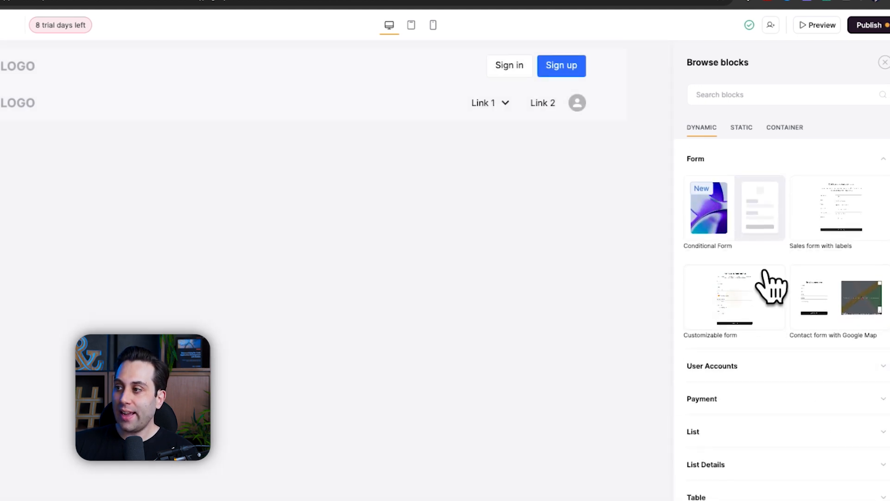
{"action": "mouse_move", "coordinate": [738, 241]}
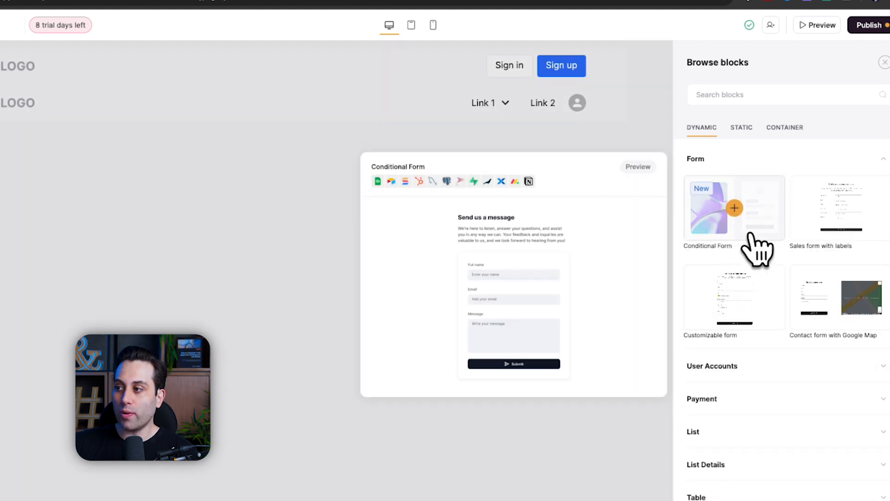
{"action": "left_click", "coordinate": [765, 219]}
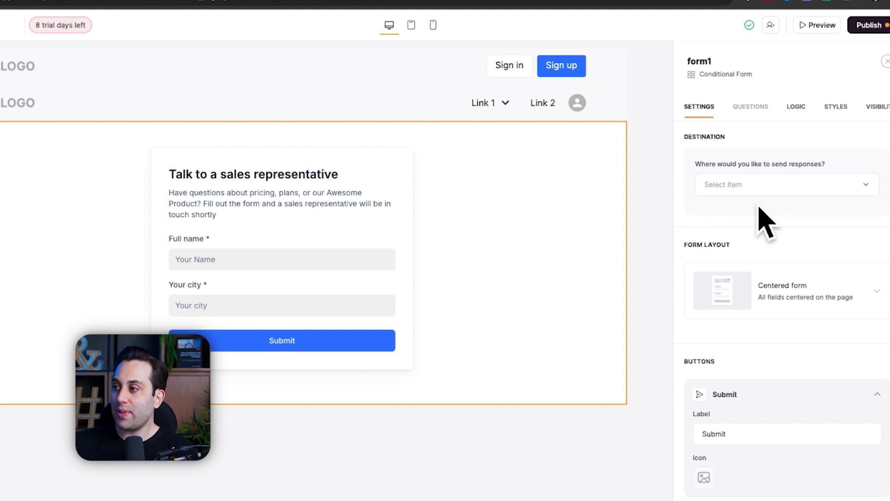
Set the form's response destination to Data source and connect SmartSuite as another data source.
{"action": "left_click", "coordinate": [798, 201]}
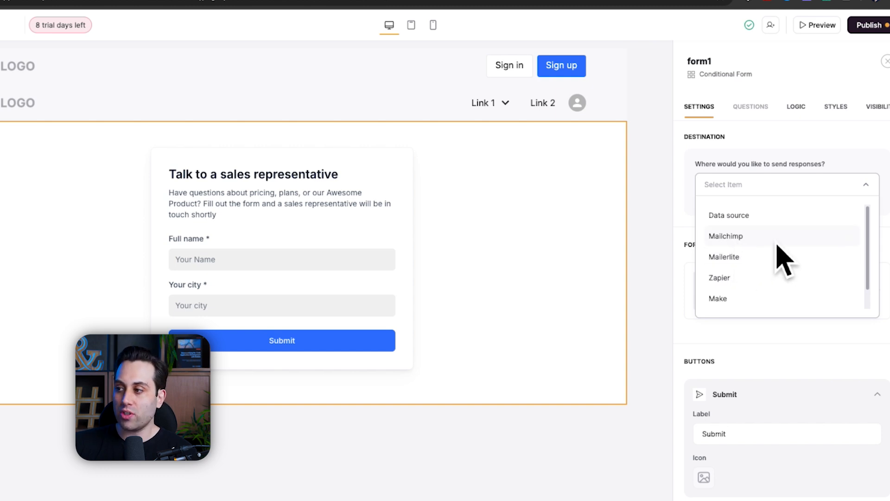
{"action": "scroll", "coordinate": [749, 286], "scroll_direction": "down", "scroll_amount": 1}
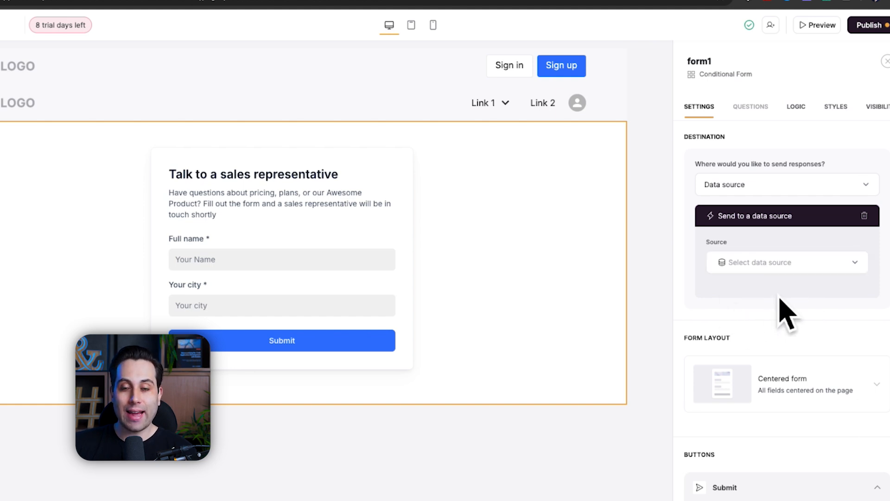
{"action": "left_click", "coordinate": [789, 264]}
{"action": "scroll", "coordinate": [803, 376], "scroll_direction": "down", "scroll_amount": 3}
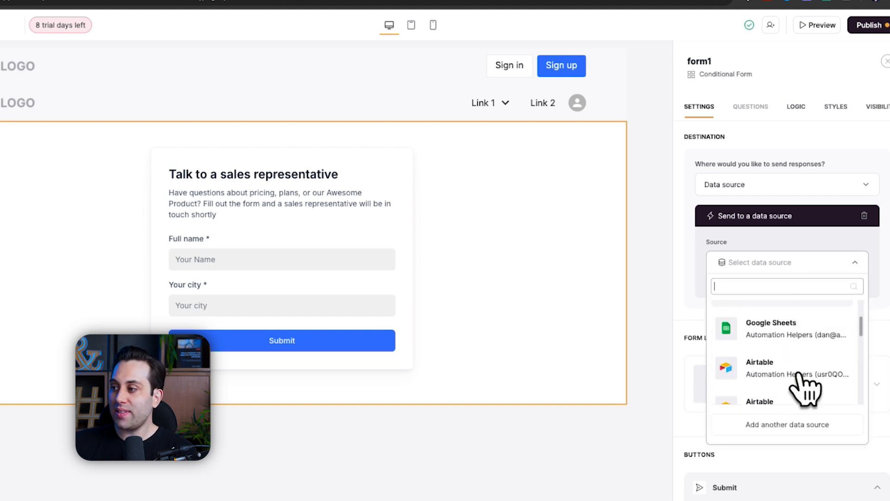
{"action": "scroll", "coordinate": [788, 334], "scroll_direction": "up", "scroll_amount": 4}
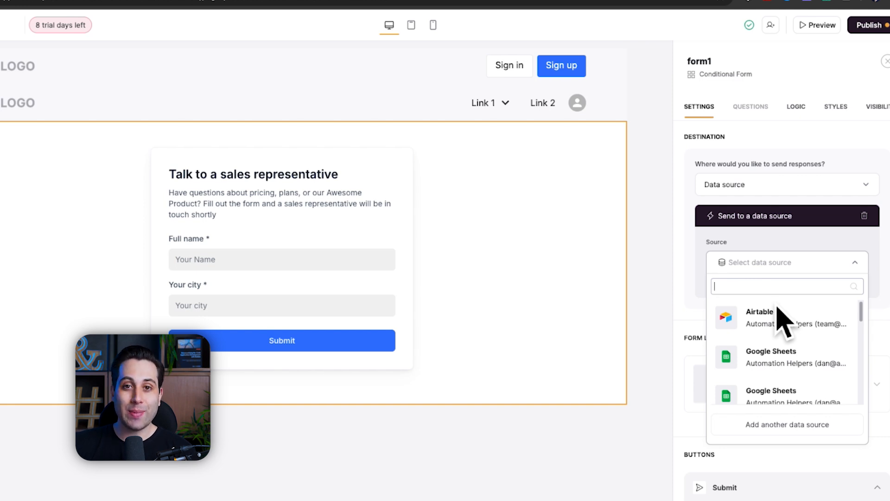
{"action": "left_click", "coordinate": [804, 440]}
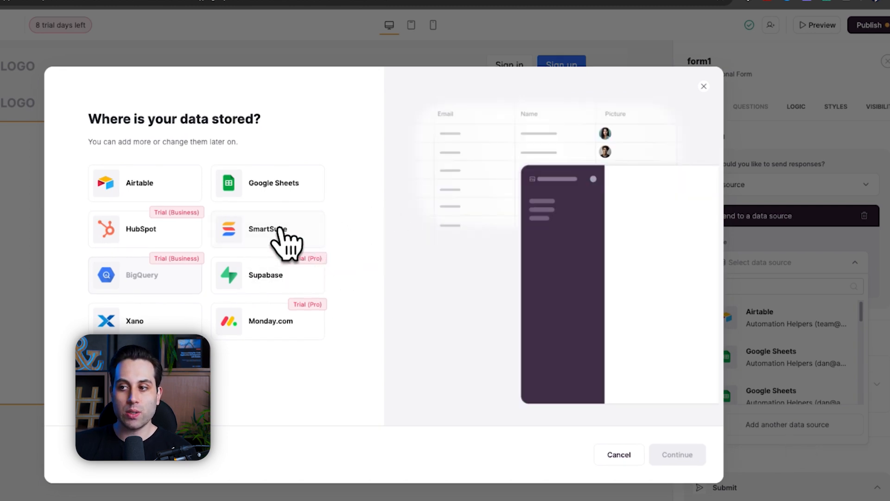
{"action": "left_click", "coordinate": [320, 242]}
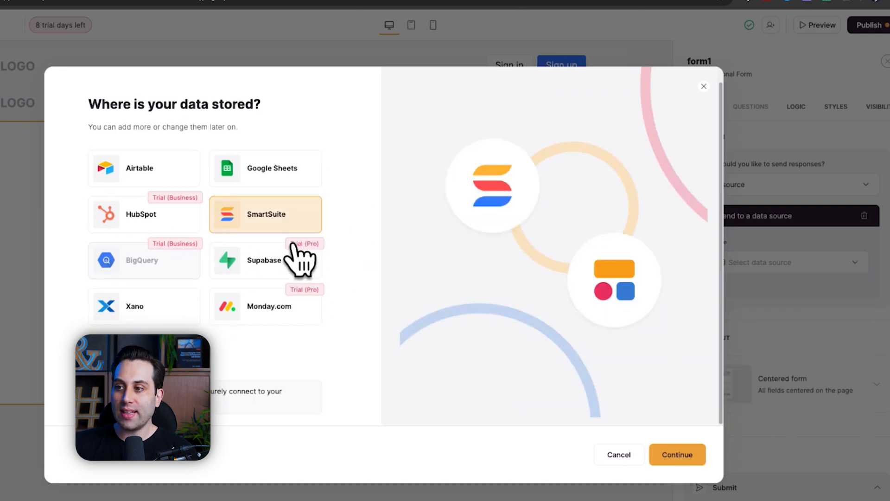
{"action": "left_click", "coordinate": [687, 466]}
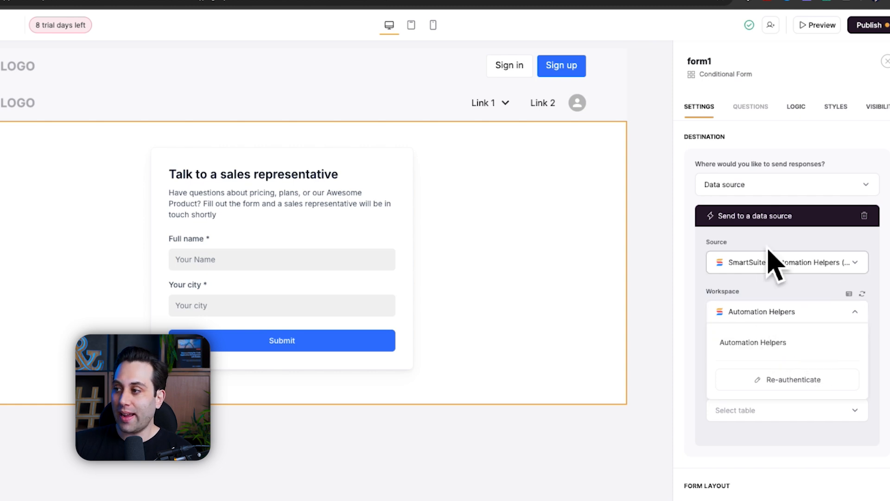
Choose the Automation Helpers workspace for the form's SmartSuite source and look through its available solutions.
{"action": "scroll", "coordinate": [807, 357], "scroll_direction": "down", "scroll_amount": 1}
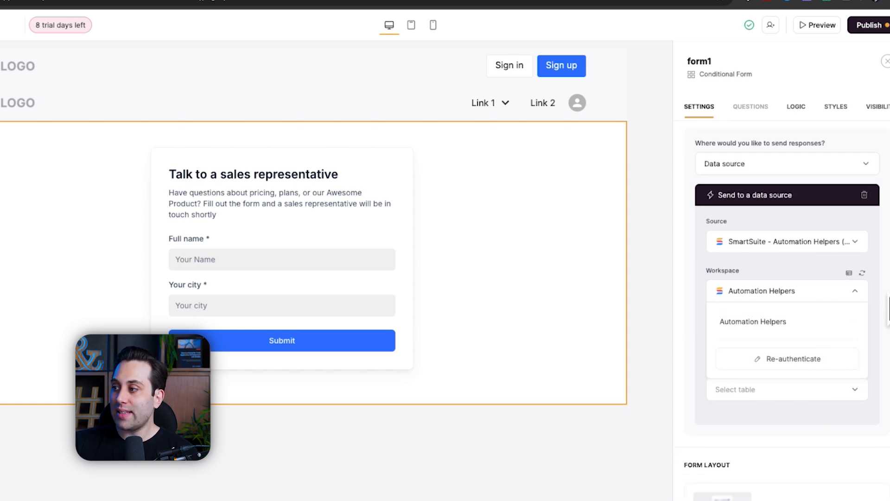
{"action": "left_click", "coordinate": [770, 327]}
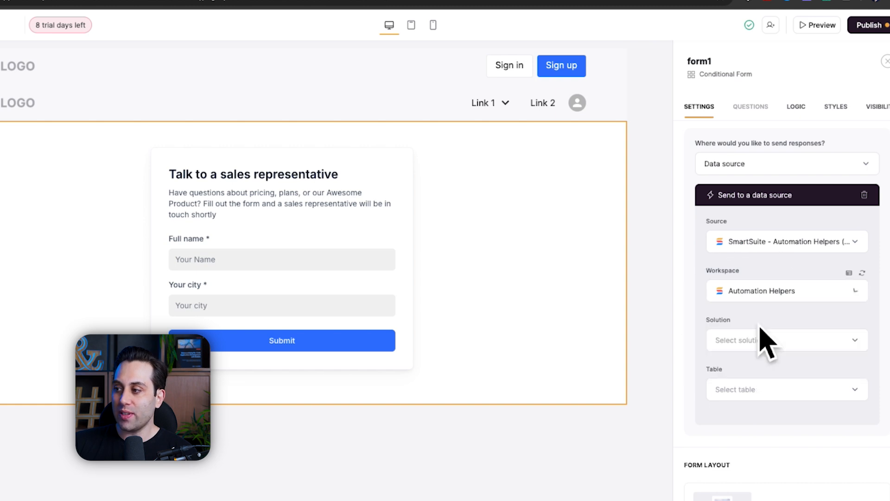
{"action": "left_click", "coordinate": [815, 354]}
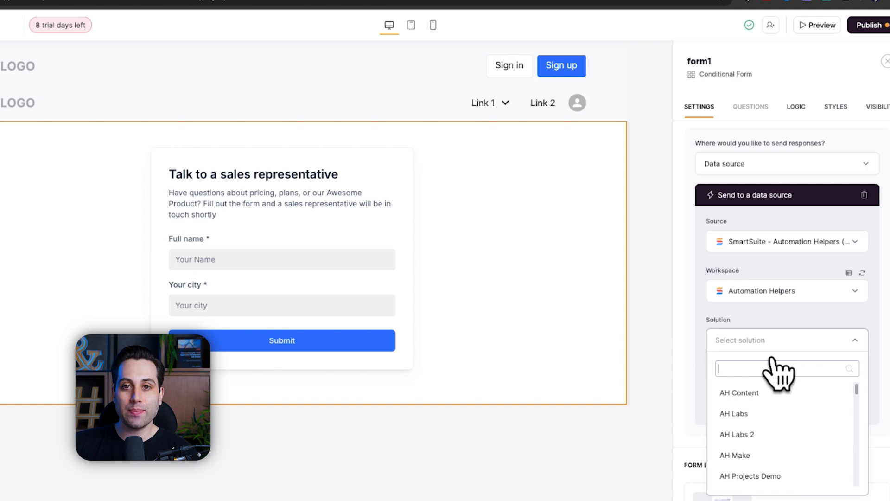
{"action": "left_click", "coordinate": [650, 314]}
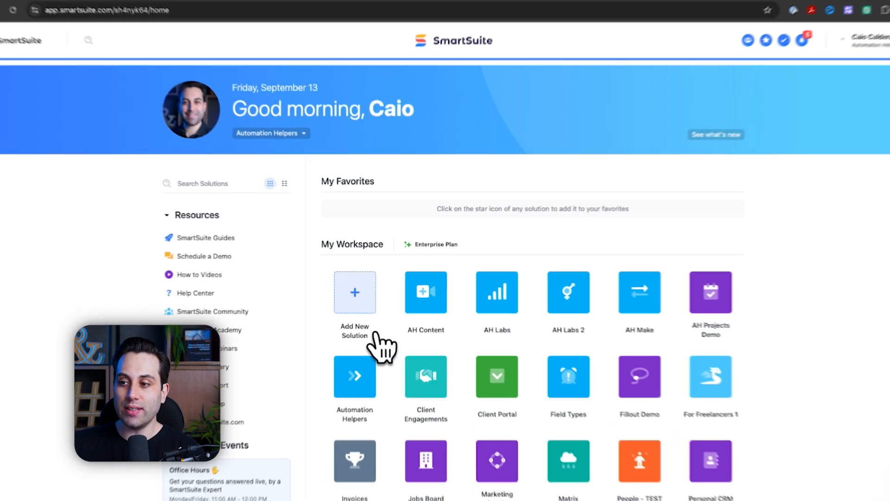
Switch to SmartSuite, check the options for adding a solution, and open the Softr Tutorial solution.
{"action": "left_click", "coordinate": [378, 306]}
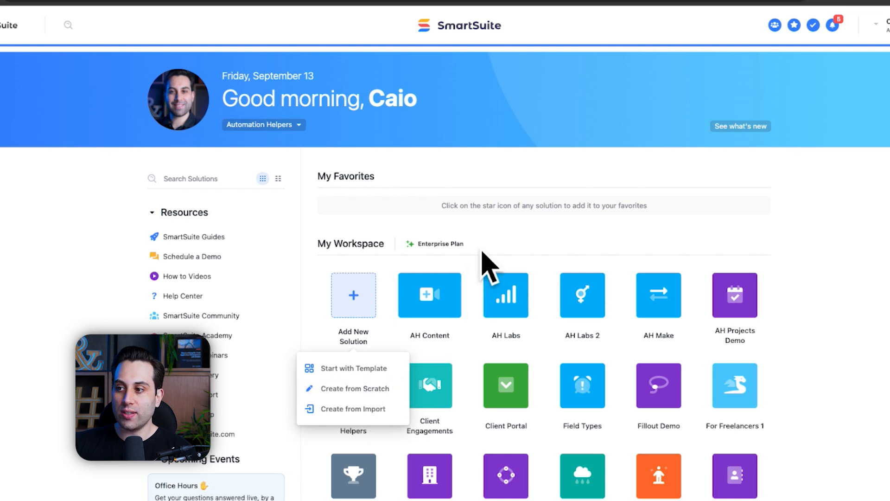
{"action": "scroll", "coordinate": [482, 252], "scroll_direction": "down", "scroll_amount": 8}
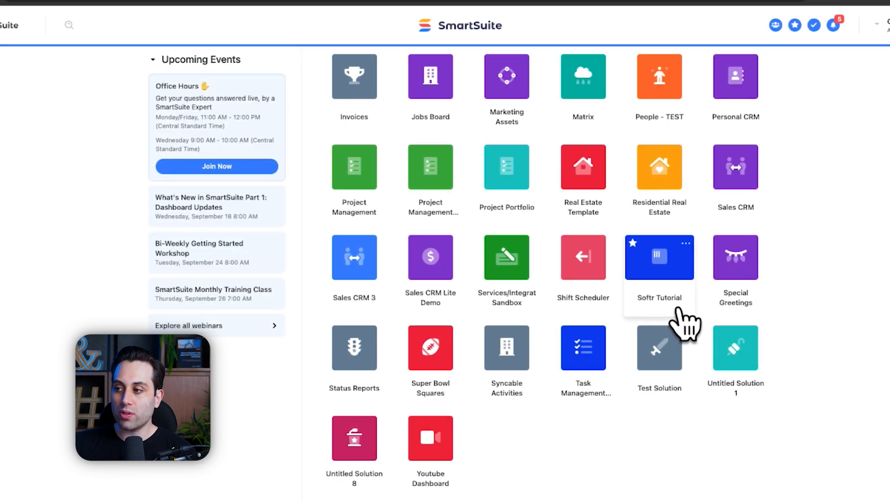
{"action": "left_click", "coordinate": [680, 290]}
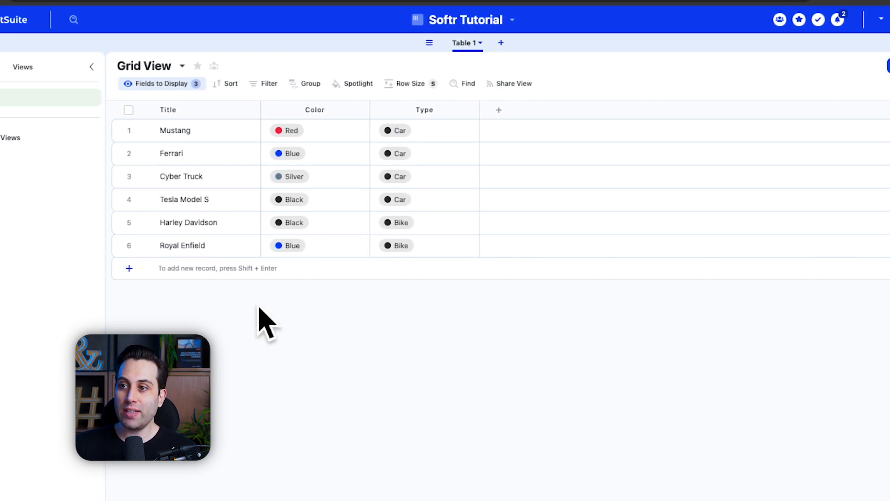
Review the Color field's single select settings and choices in Table 1, leaving the field as it is.
{"action": "left_click", "coordinate": [219, 138]}
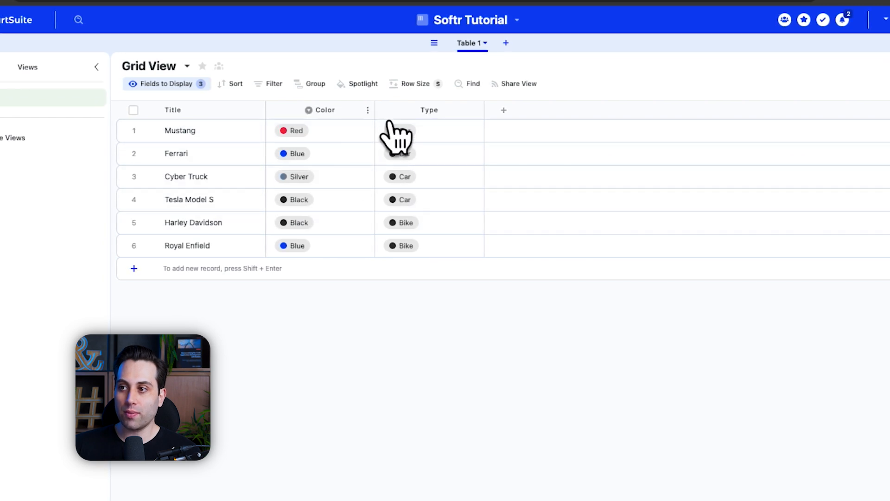
{"action": "left_click", "coordinate": [368, 110]}
{"action": "left_click", "coordinate": [364, 137]}
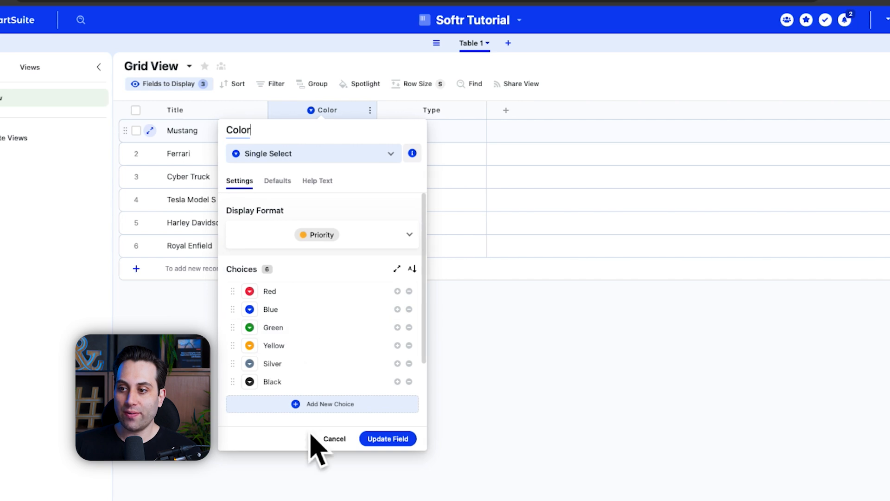
{"action": "left_click", "coordinate": [517, 341]}
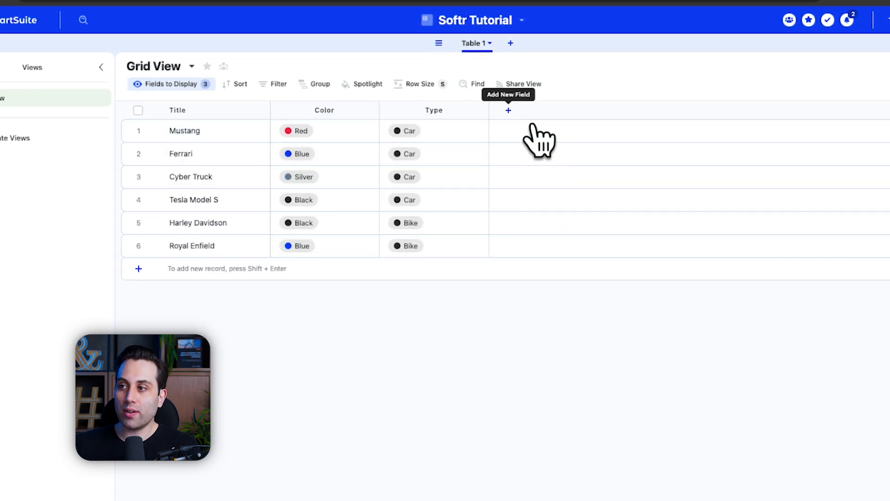
Start a new Single Select field after the Type column with the choices Available and Unvailable.
{"action": "left_click", "coordinate": [508, 111]}
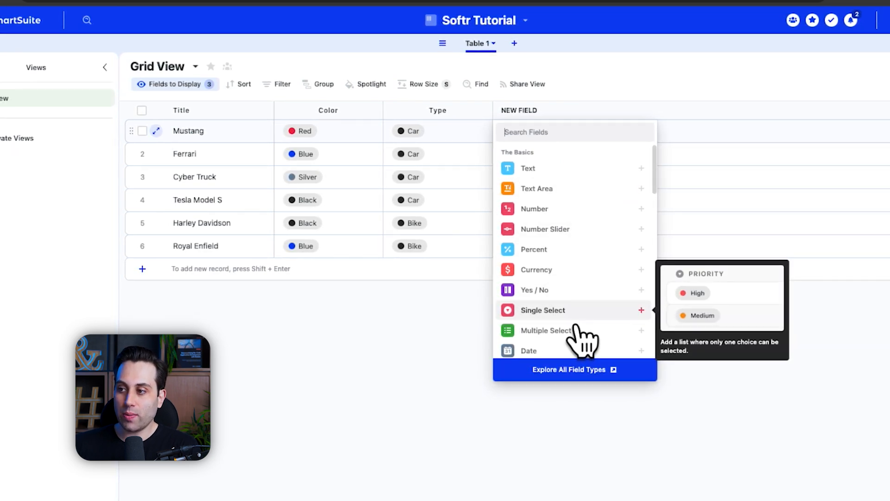
{"action": "left_click", "coordinate": [556, 310]}
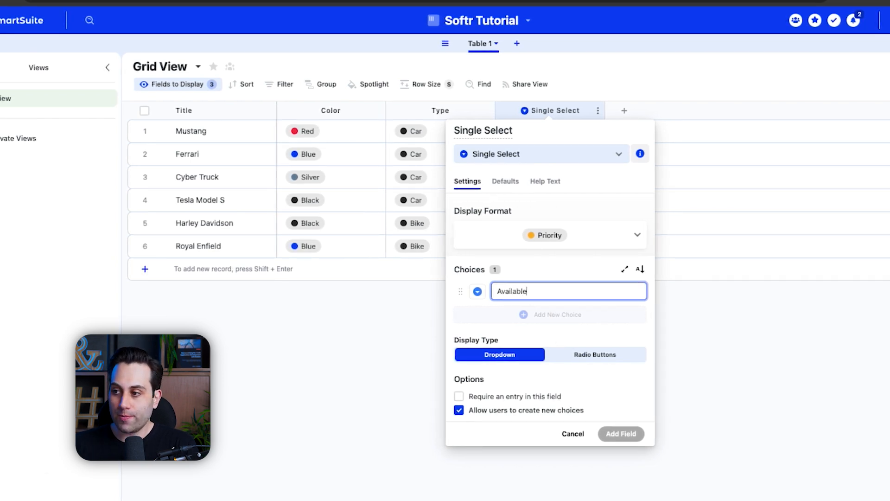
{"action": "key", "text": "Return"}
{"action": "type", "text": "Un"}
Set the Available choice's color to green and the Unvailable choice's color to red.
{"action": "left_click", "coordinate": [478, 292]}
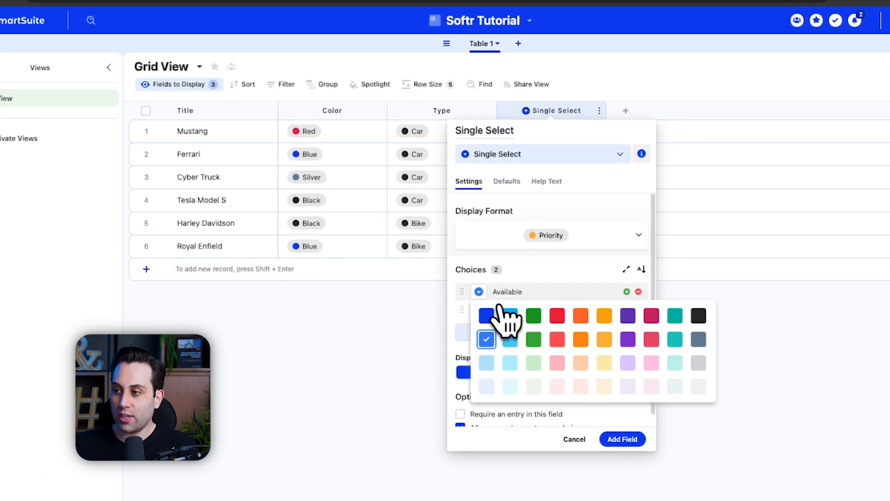
{"action": "left_click", "coordinate": [534, 315]}
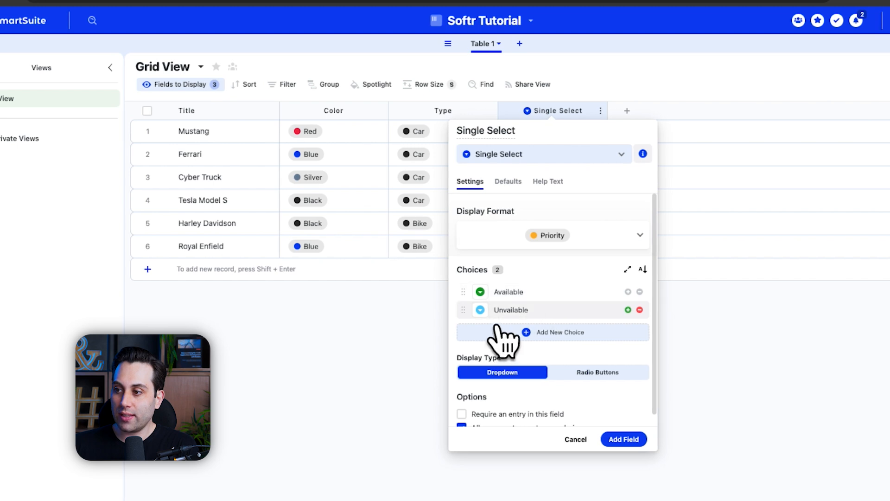
{"action": "left_click", "coordinate": [479, 310]}
{"action": "left_click", "coordinate": [559, 334]}
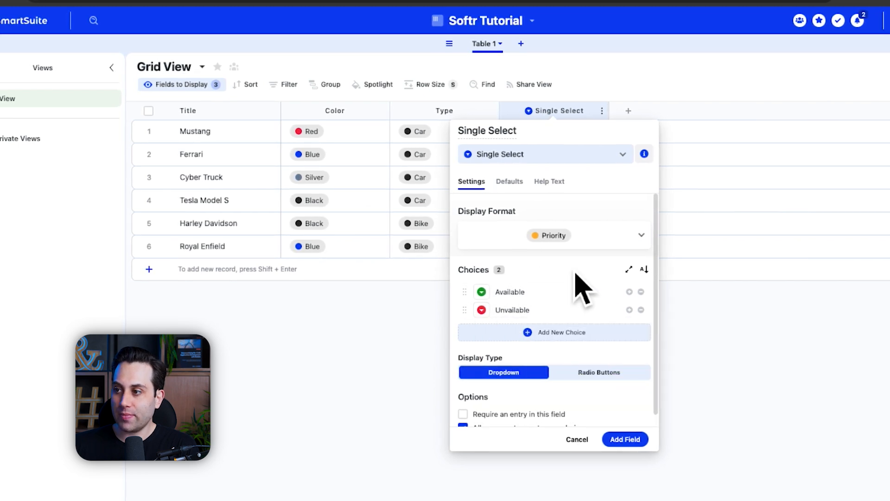
Add the new single select field to the table and set it to Available for Mustang, Ferrari and Harley Davidson.
{"action": "left_click", "coordinate": [642, 443]}
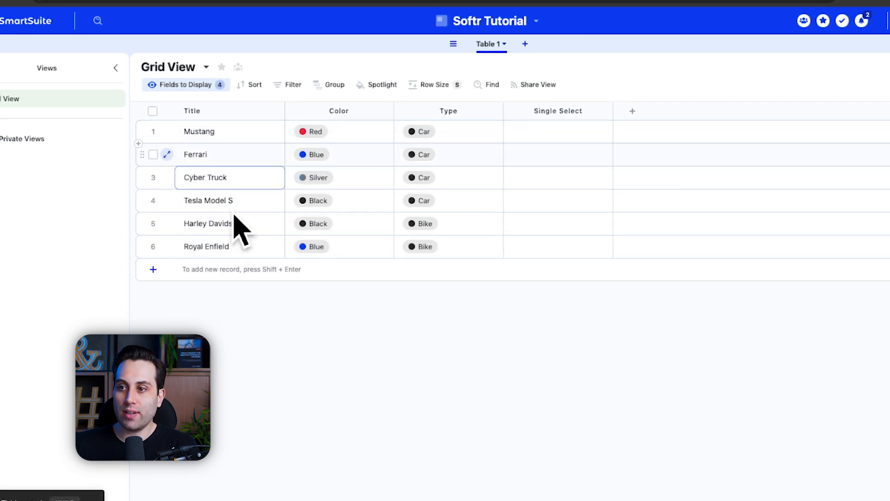
{"action": "left_click", "coordinate": [599, 133]}
{"action": "left_click", "coordinate": [608, 132]}
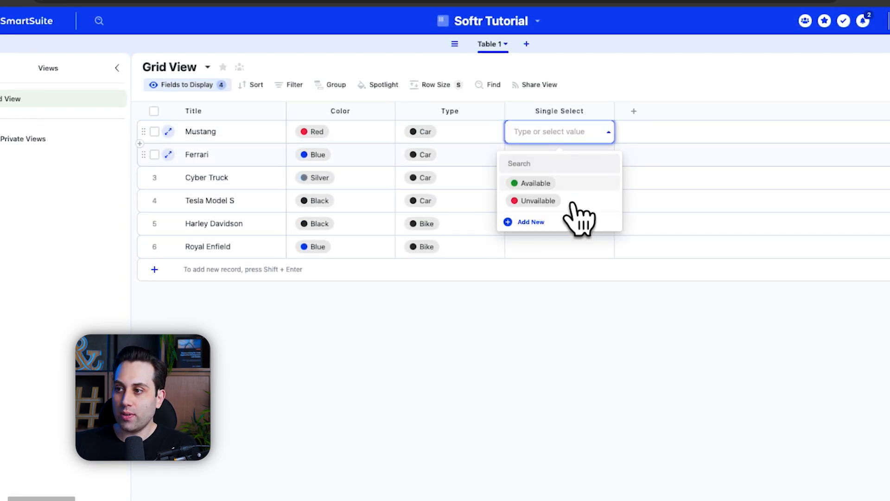
{"action": "left_click", "coordinate": [554, 182]}
{"action": "left_click", "coordinate": [609, 155]}
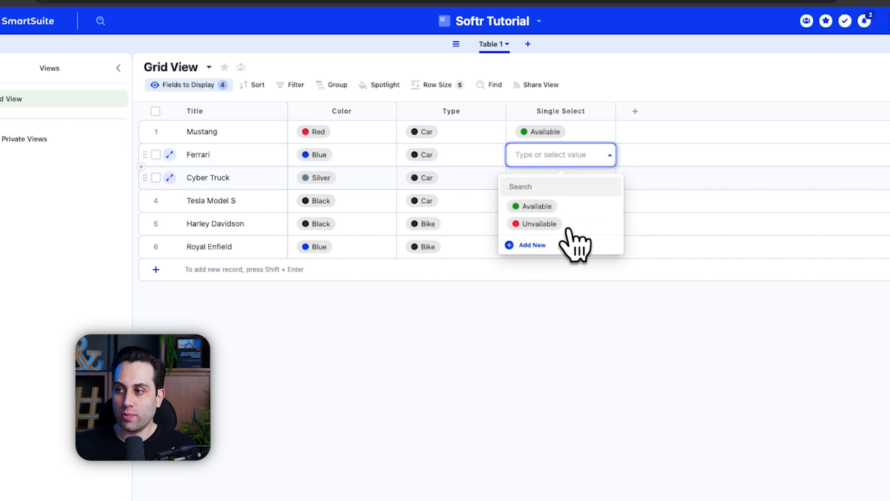
{"action": "left_click", "coordinate": [556, 208]}
{"action": "left_click", "coordinate": [610, 224]}
{"action": "left_click", "coordinate": [586, 275]}
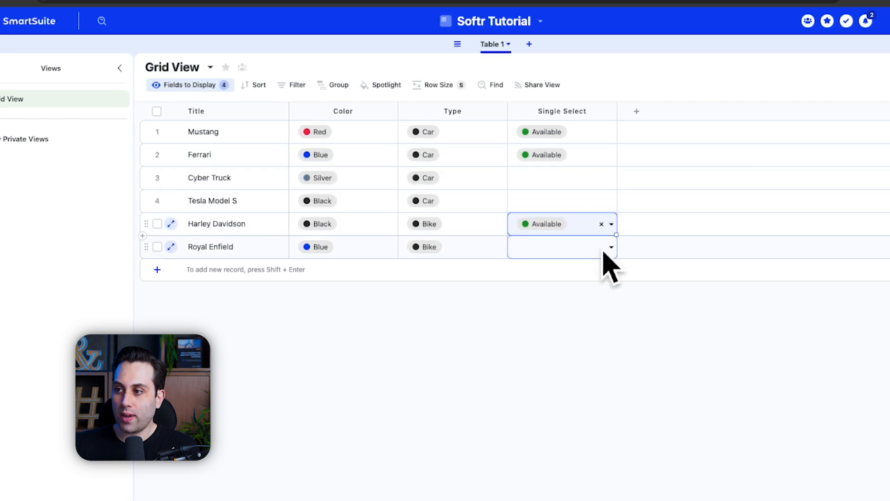
Set the new single select field to Unvailable for Royal Enfield, Cyber Truck and Tesla Model S.
{"action": "left_click", "coordinate": [611, 246]}
{"action": "left_click", "coordinate": [559, 315]}
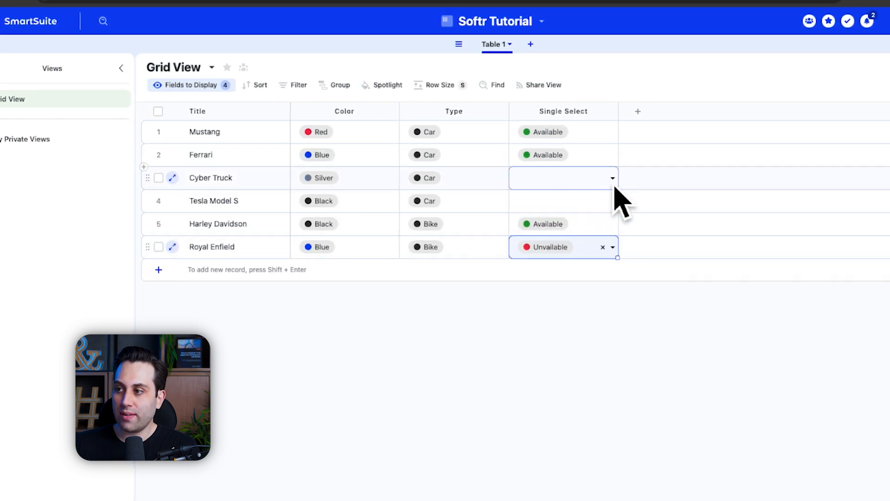
{"action": "left_click", "coordinate": [613, 178]}
{"action": "left_click", "coordinate": [570, 247]}
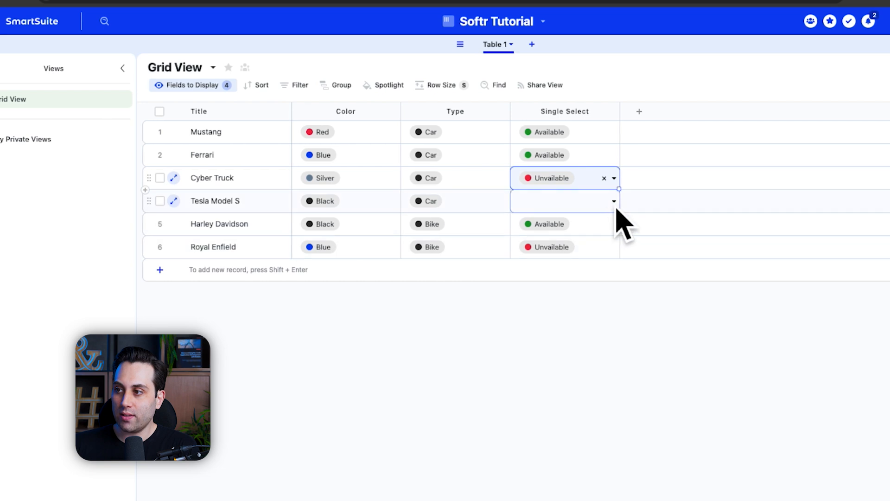
{"action": "left_click", "coordinate": [614, 203]}
{"action": "left_click", "coordinate": [563, 269]}
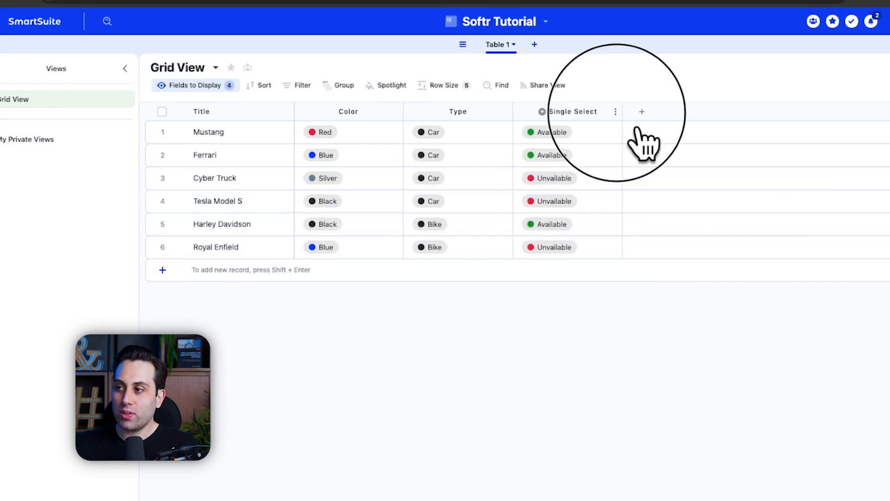
Rename the Single Select field as Availability and save the field.
{"action": "left_click", "coordinate": [615, 112]}
{"action": "left_click", "coordinate": [576, 145]}
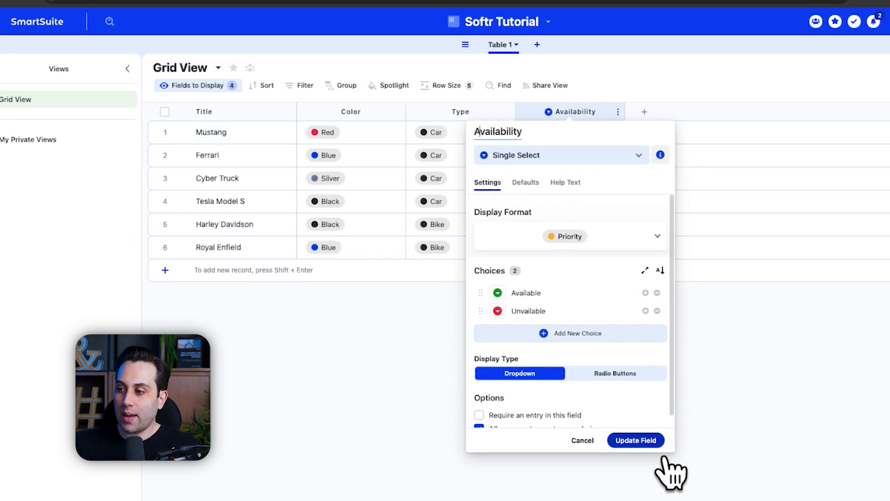
{"action": "left_click", "coordinate": [656, 443]}
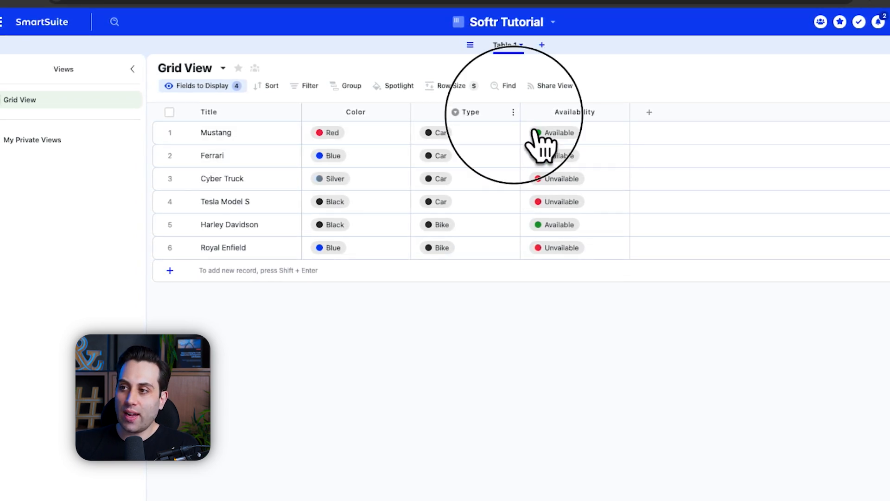
Add a black Truck choice to the Type field and save the field.
{"action": "left_click", "coordinate": [513, 112]}
{"action": "left_click", "coordinate": [506, 135]}
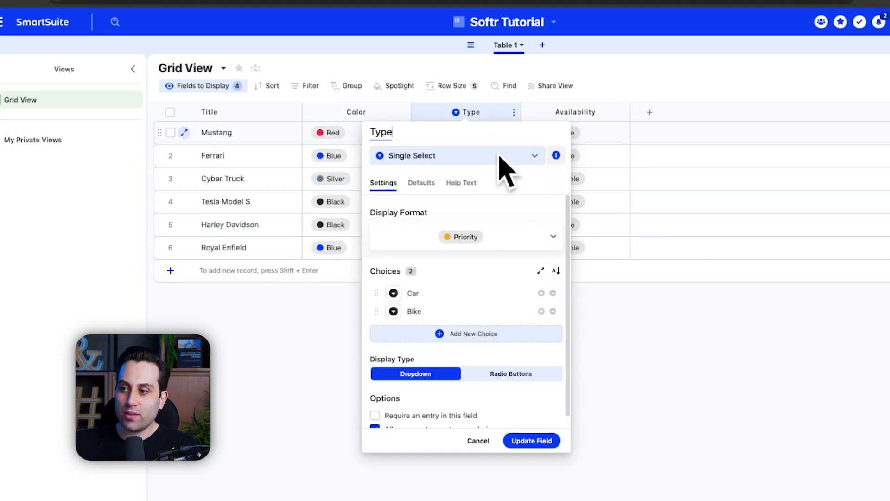
{"action": "left_click", "coordinate": [461, 342]}
{"action": "left_click", "coordinate": [395, 329]}
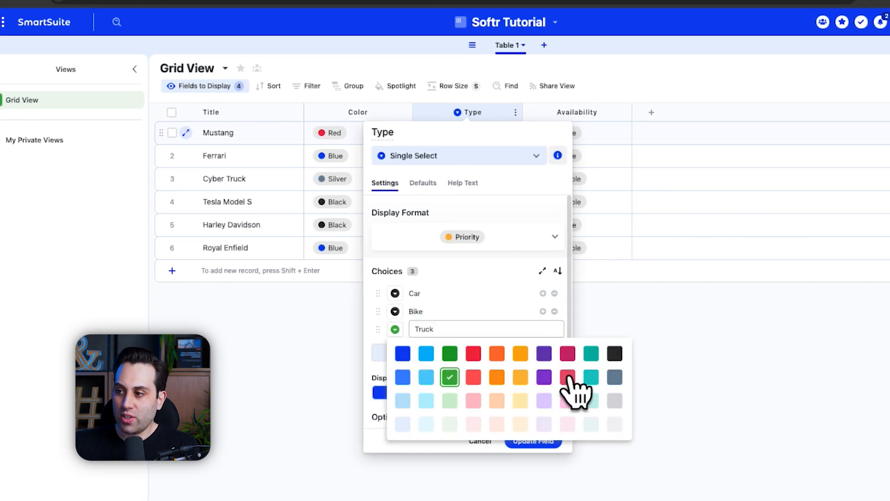
{"action": "left_click", "coordinate": [616, 354]}
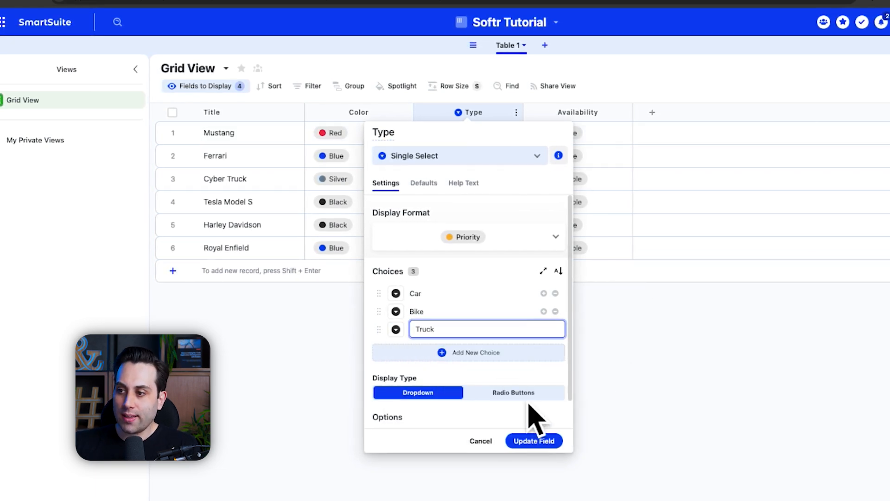
{"action": "left_click", "coordinate": [549, 444]}
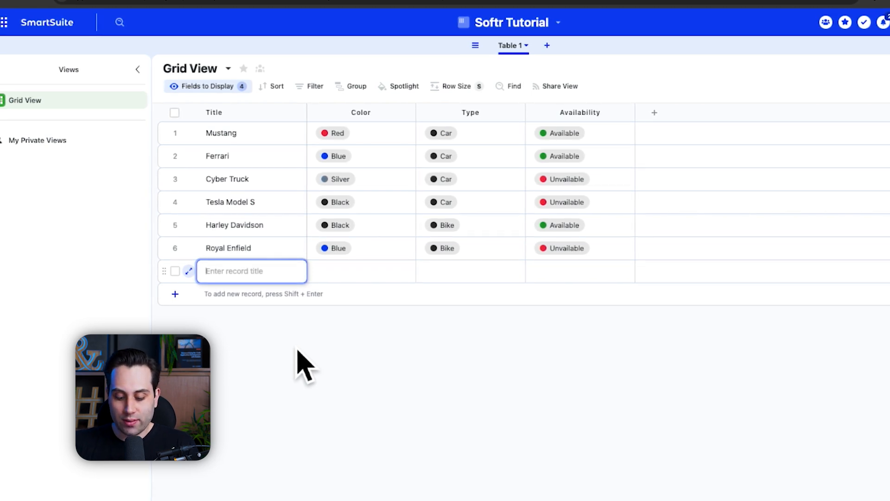
Add two records titled Truck Example and Truck Number 2 to the end of the table.
{"action": "type", "text": "Truck Example"}
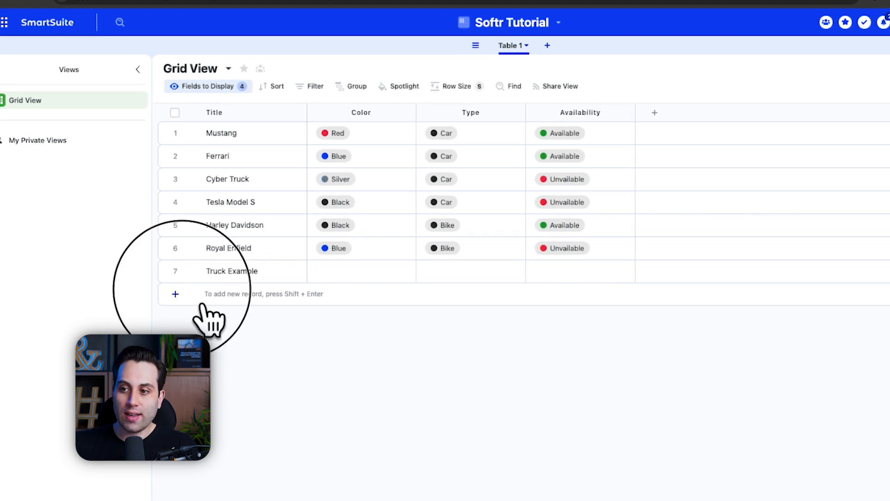
{"action": "left_click", "coordinate": [199, 297]}
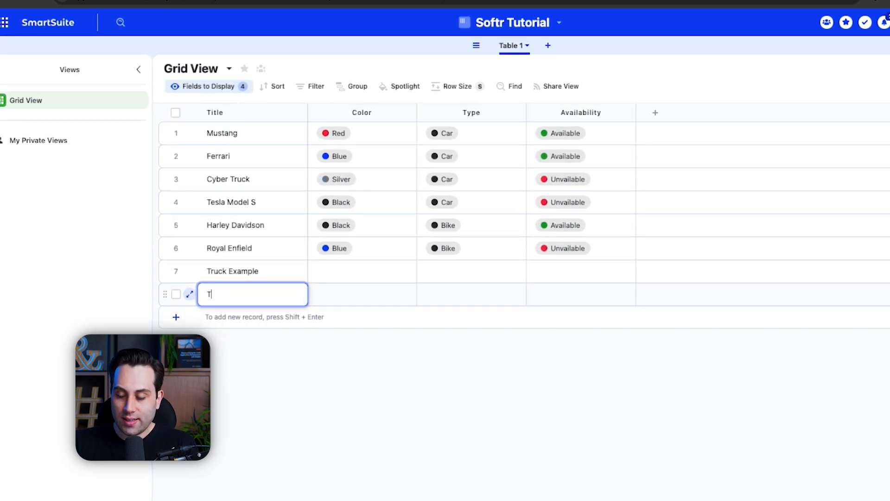
{"action": "type", "text": "Truck Number 2"}
{"action": "key", "text": "Return"}
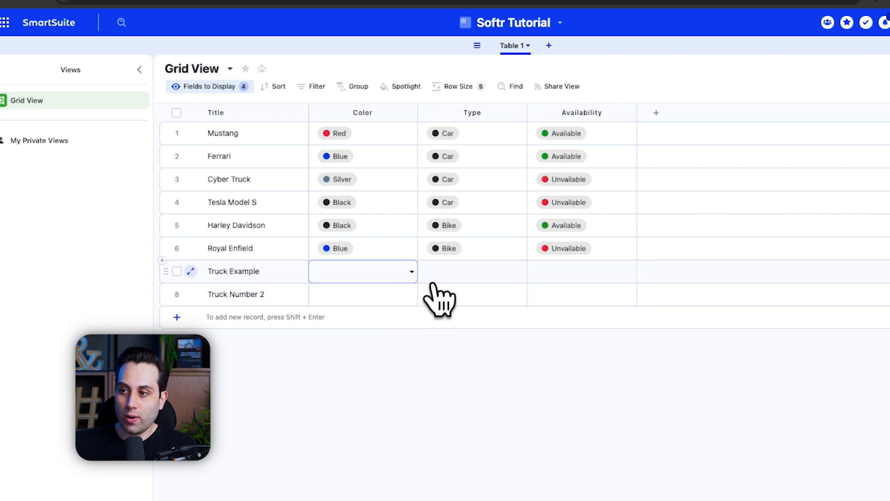
Give both truck records the color Black and type Truck, marking Truck Example as Available and Truck Number 2 as Unvailable.
{"action": "left_click", "coordinate": [408, 273]}
{"action": "left_click", "coordinate": [366, 410]}
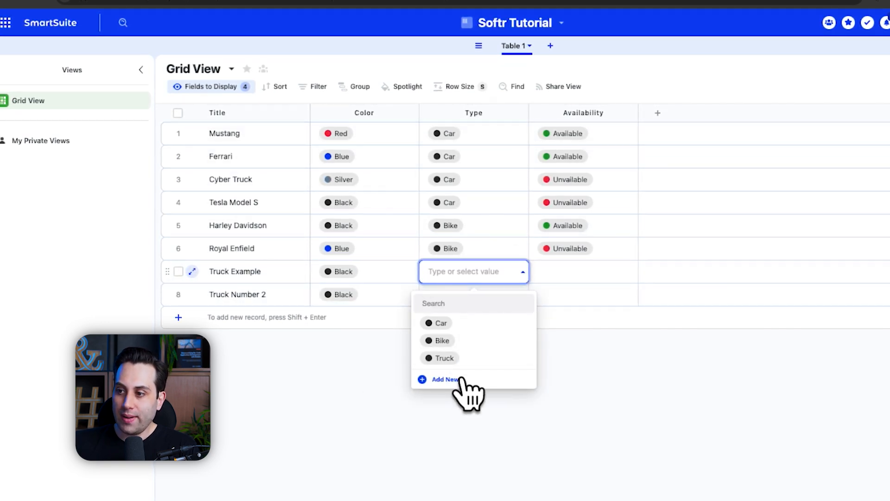
{"action": "left_click", "coordinate": [444, 358]}
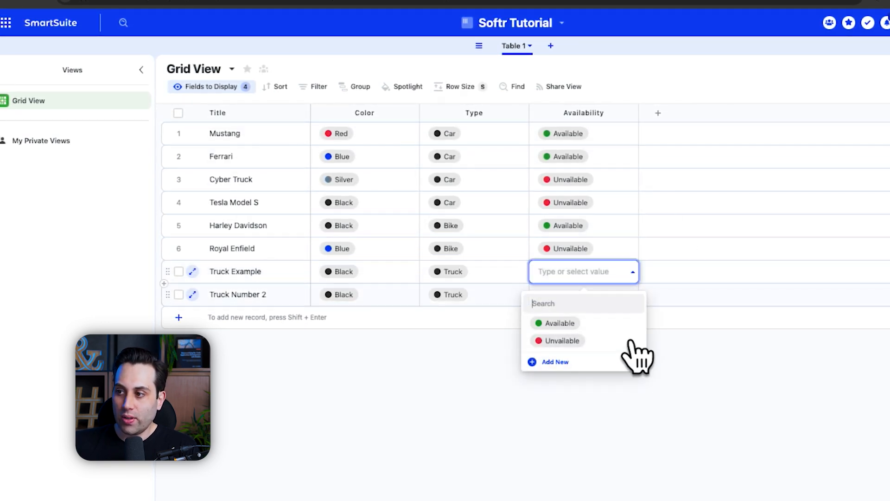
{"action": "left_click", "coordinate": [607, 323]}
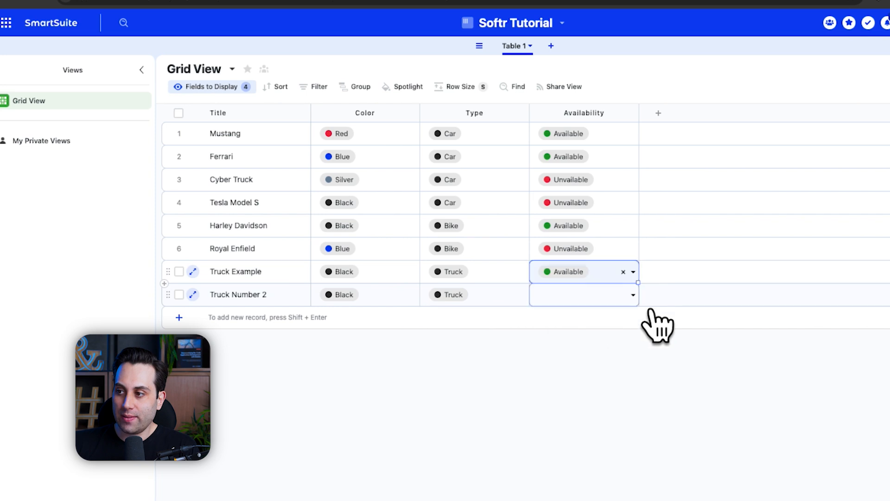
{"action": "left_click", "coordinate": [632, 296]}
{"action": "left_click", "coordinate": [562, 363]}
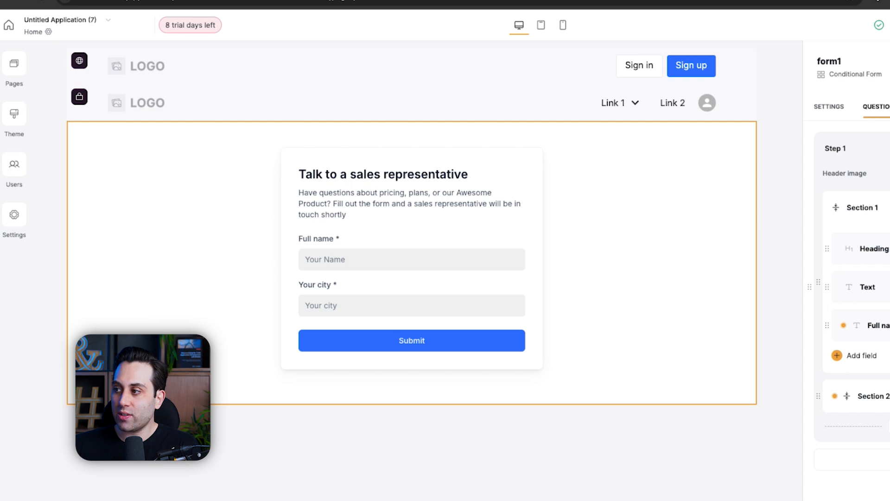
Switch to the Softr editor and change the form's Heading 1 text to "Request a vehicle".
{"action": "left_click", "coordinate": [878, 249]}
{"action": "left_click", "coordinate": [788, 360]}
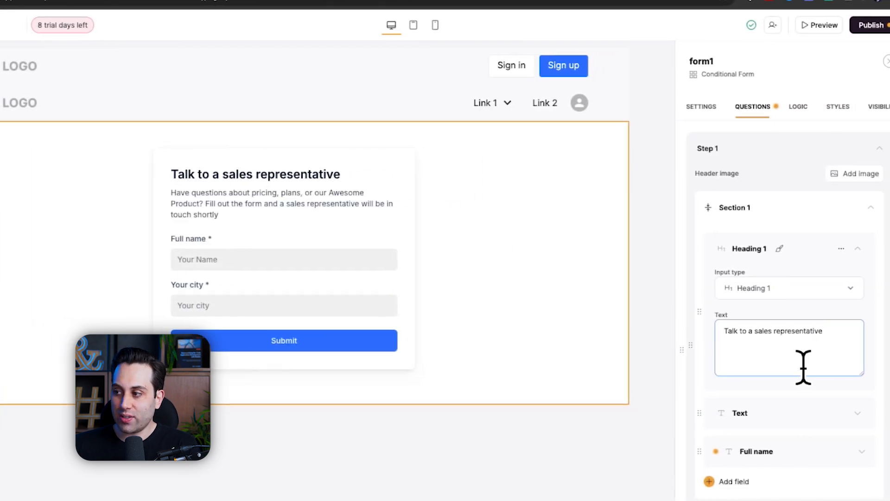
{"action": "key", "text": "ctrl+a"}
{"action": "type", "text": "R"}
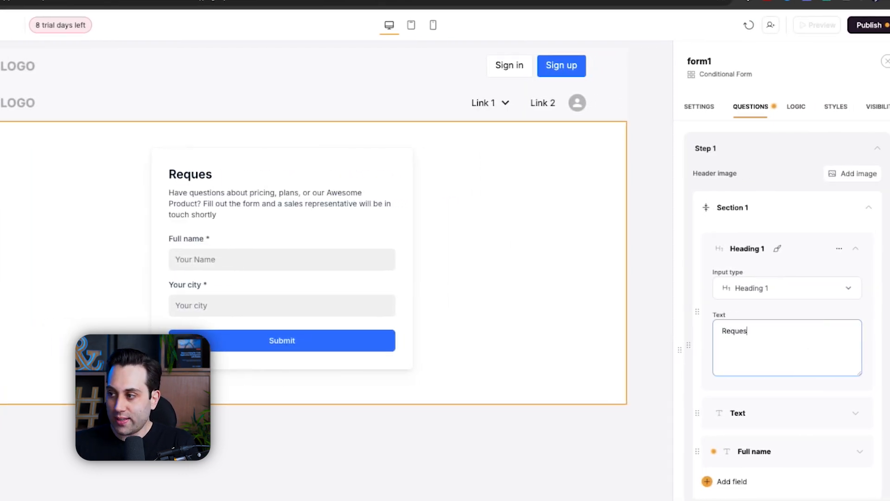
{"action": "type", "text": "equest a vehicle"}
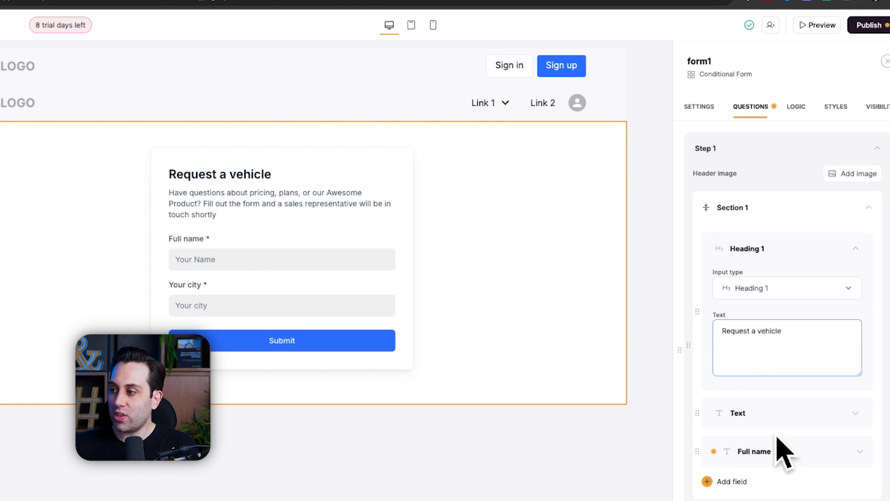
Replace the form's description text in Section 1 with "Fill out the form and choose the options below".
{"action": "left_click", "coordinate": [816, 415]}
{"action": "scroll", "coordinate": [812, 371], "scroll_direction": "down", "scroll_amount": 5}
{"action": "key", "text": "ctrl+a"}
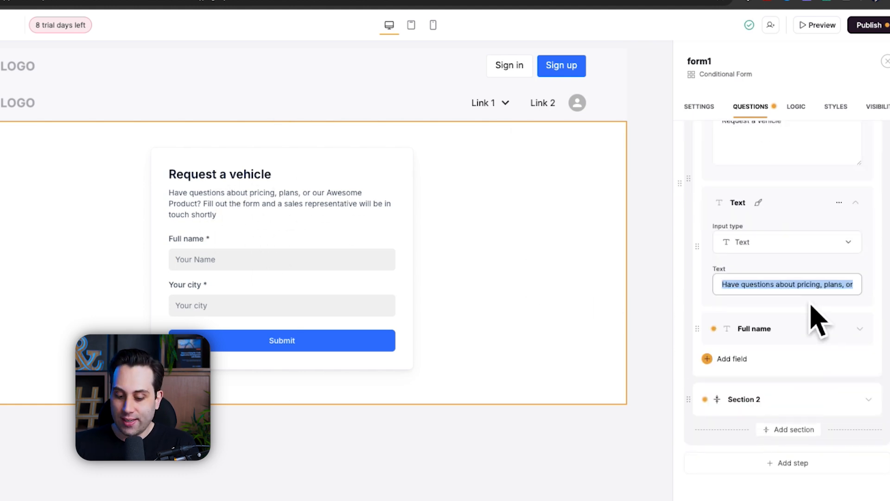
{"action": "type", "text": "Fil"}
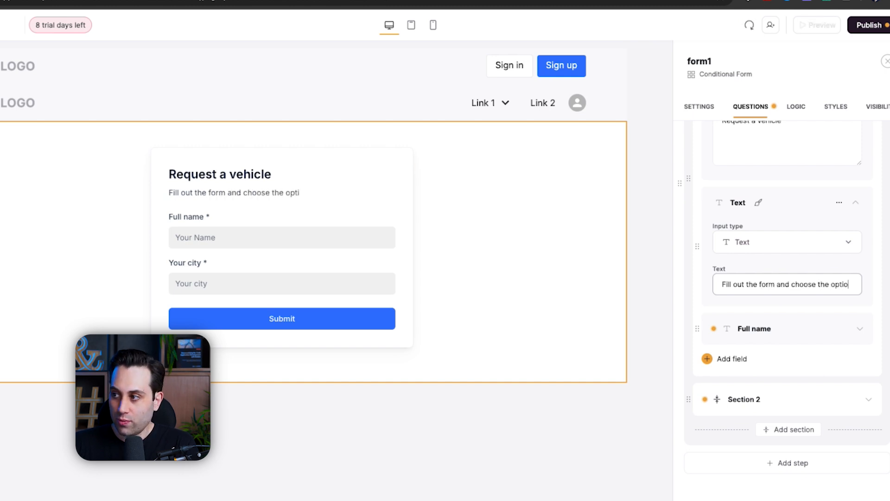
{"action": "type", "text": "low"}
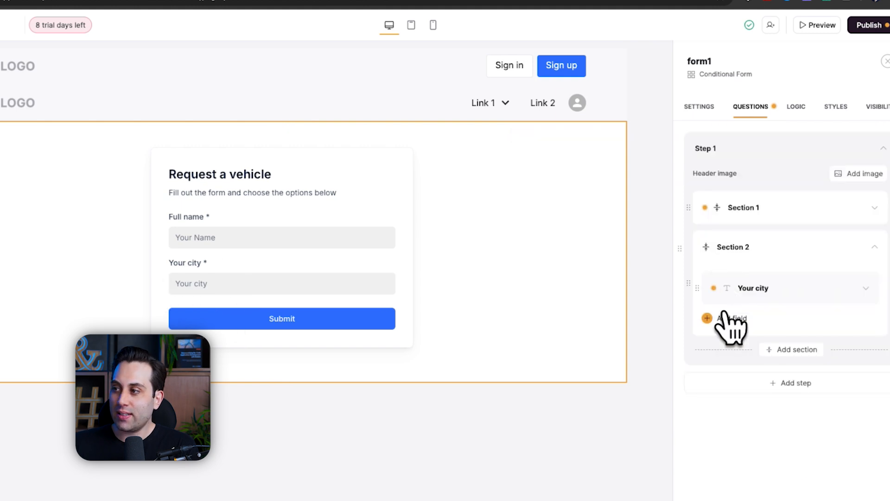
Turn Section 2's "Your city" question into an Email input labelled "Email", with its placeholder cleared.
{"action": "left_click", "coordinate": [798, 260]}
{"action": "left_click", "coordinate": [809, 259]}
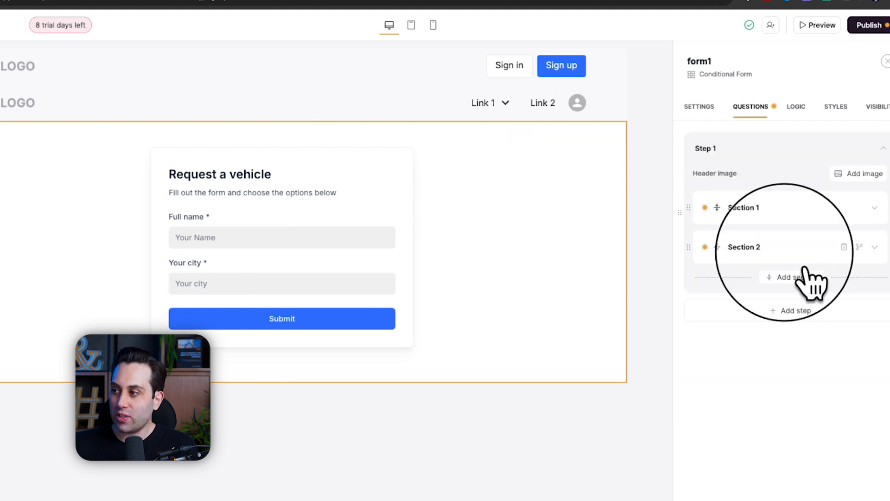
{"action": "left_click", "coordinate": [790, 289]}
{"action": "left_click", "coordinate": [788, 328]}
{"action": "left_click", "coordinate": [783, 463]}
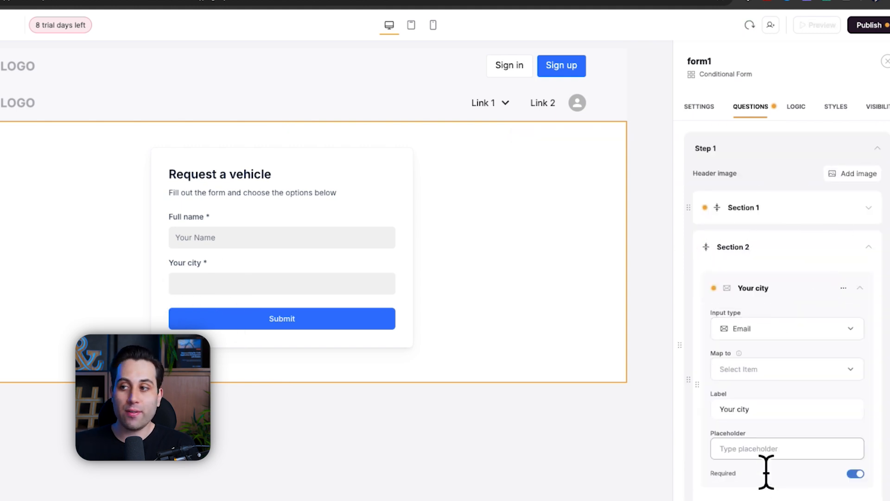
{"action": "left_click", "coordinate": [817, 359]}
{"action": "left_click", "coordinate": [781, 335]}
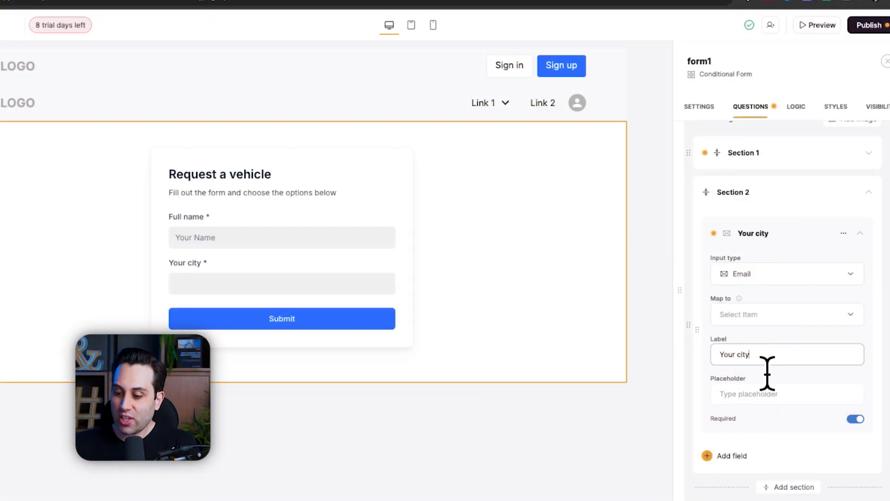
{"action": "key", "text": "BackSpace"}
{"action": "type", "text": "Email"}
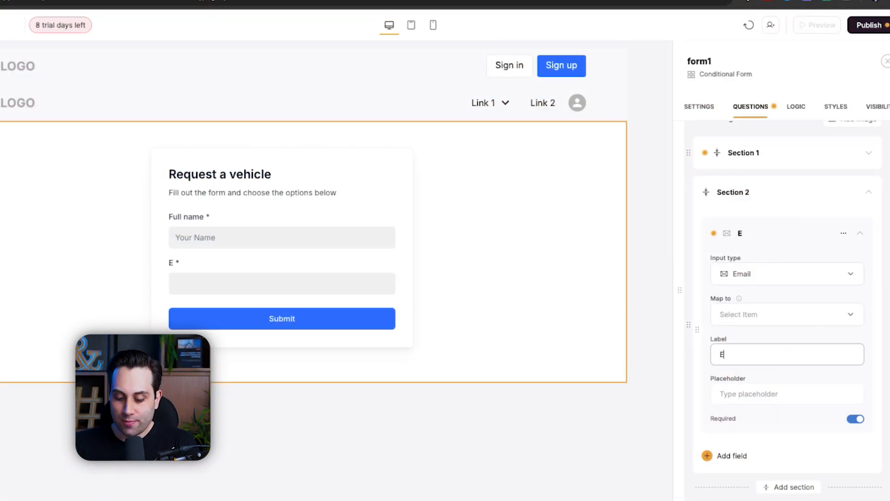
{"action": "scroll", "coordinate": [756, 429], "scroll_direction": "down", "scroll_amount": 1}
Add a Section 3 to the form and make its question a Dropdown mapped to the Type field.
{"action": "left_click", "coordinate": [814, 452]}
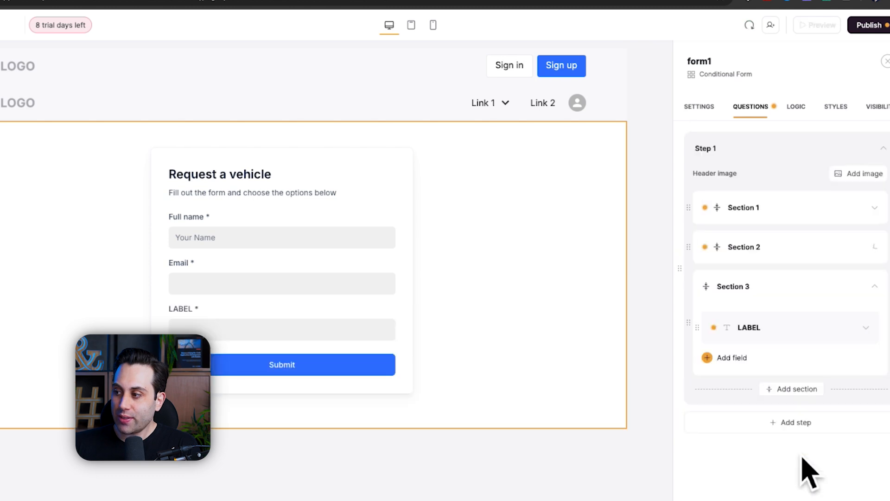
{"action": "left_click", "coordinate": [828, 341]}
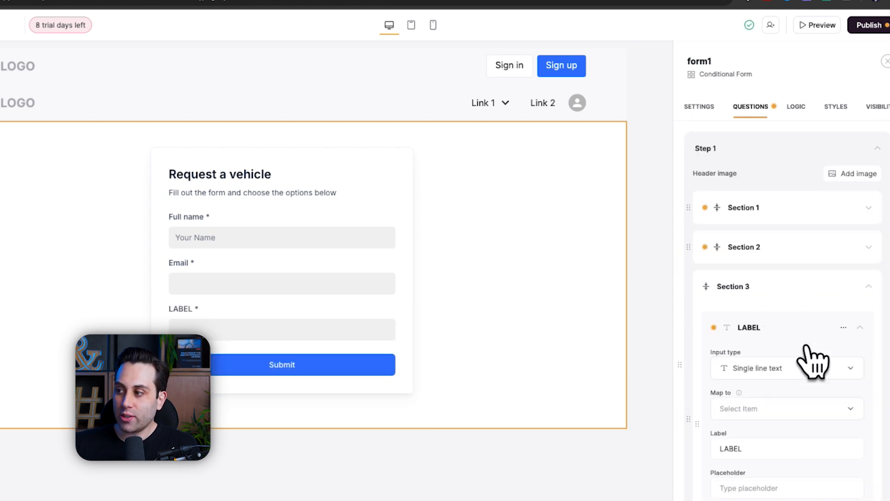
{"action": "scroll", "coordinate": [745, 327], "scroll_direction": "down", "scroll_amount": 1}
{"action": "left_click", "coordinate": [805, 303]}
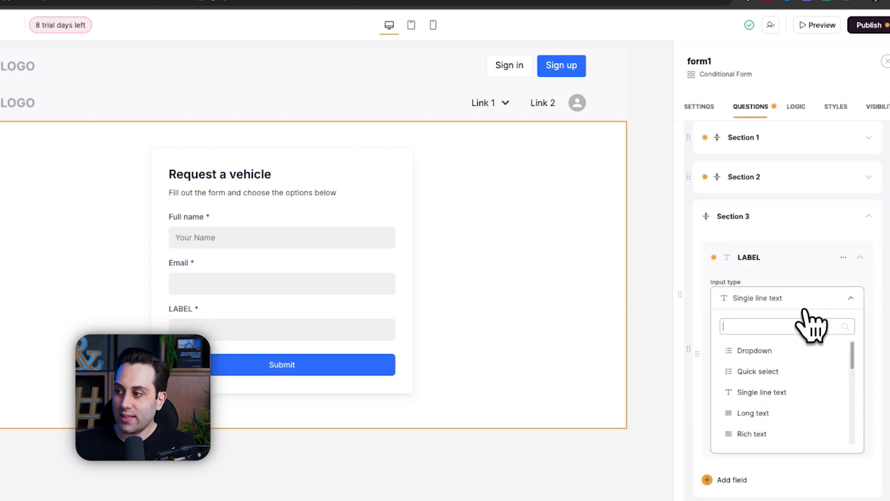
{"action": "left_click", "coordinate": [772, 356]}
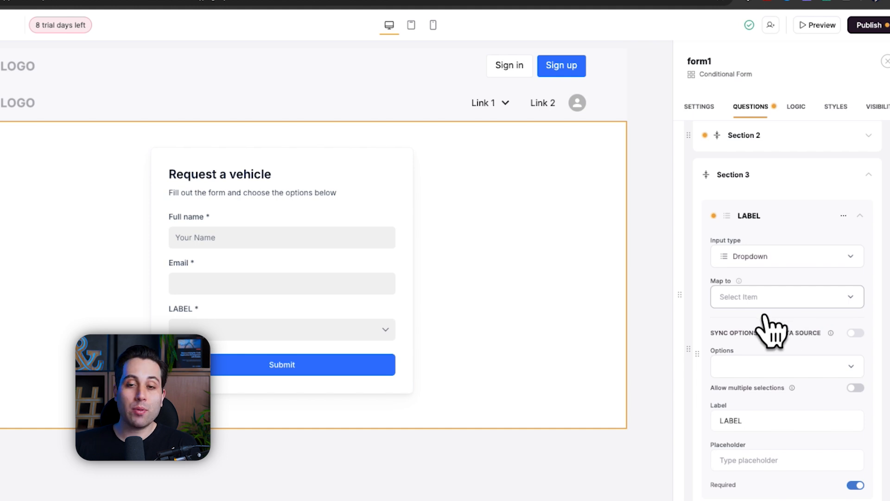
{"action": "left_click", "coordinate": [803, 306]}
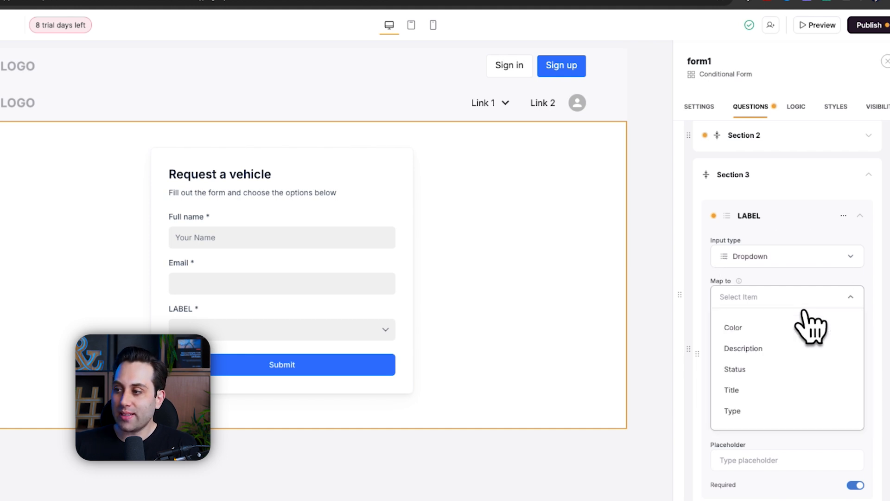
{"action": "left_click", "coordinate": [760, 414]}
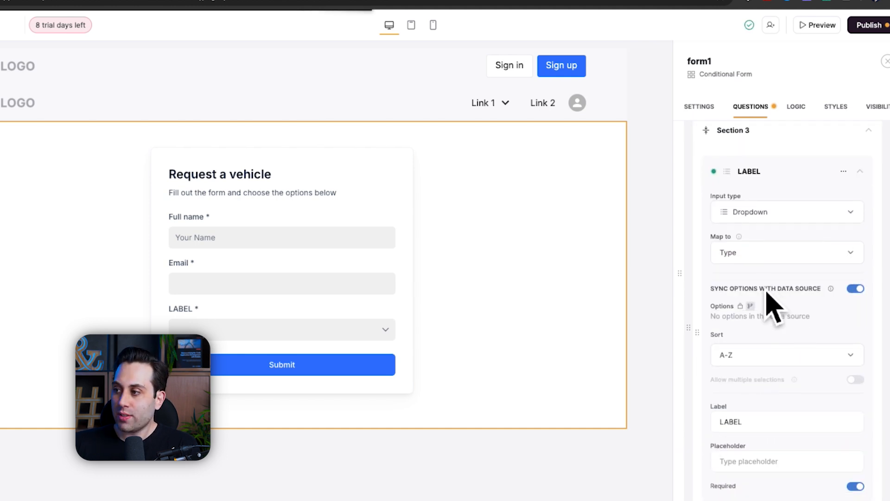
{"action": "scroll", "coordinate": [770, 310], "scroll_direction": "down", "scroll_amount": 1}
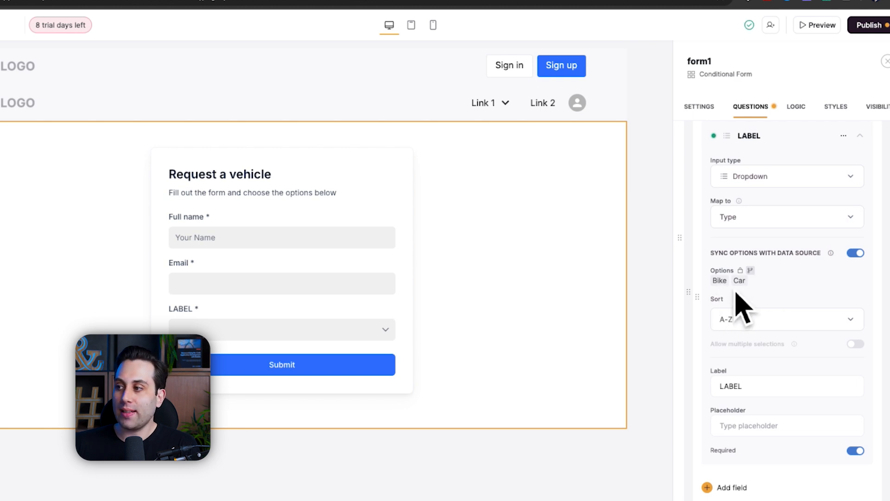
Label the Type dropdown "Choose a type" and give it the placeholder "Select one option".
{"action": "scroll", "coordinate": [752, 393], "scroll_direction": "down", "scroll_amount": 2}
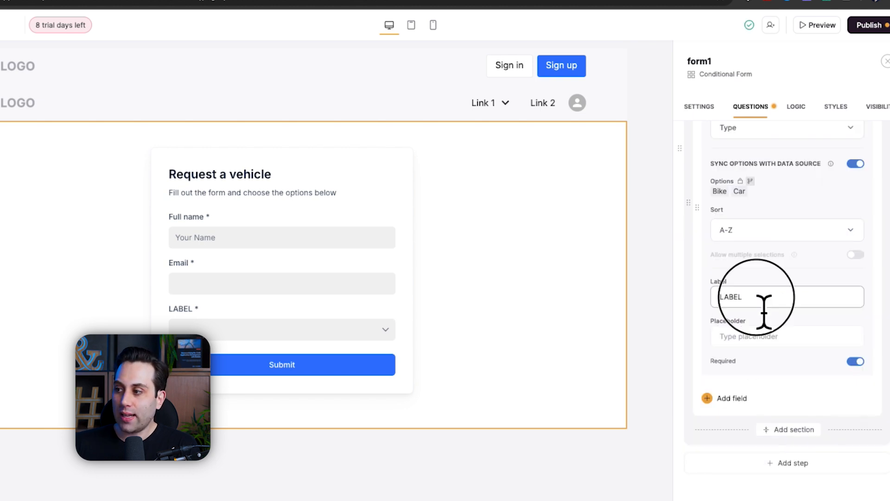
{"action": "double_click", "coordinate": [761, 299]}
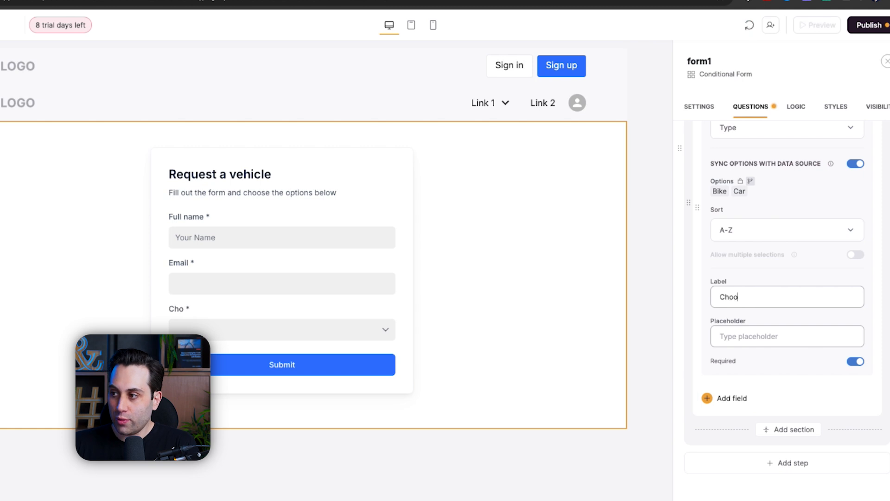
{"action": "type", "text": "Choose a type"}
{"action": "left_click", "coordinate": [768, 343]}
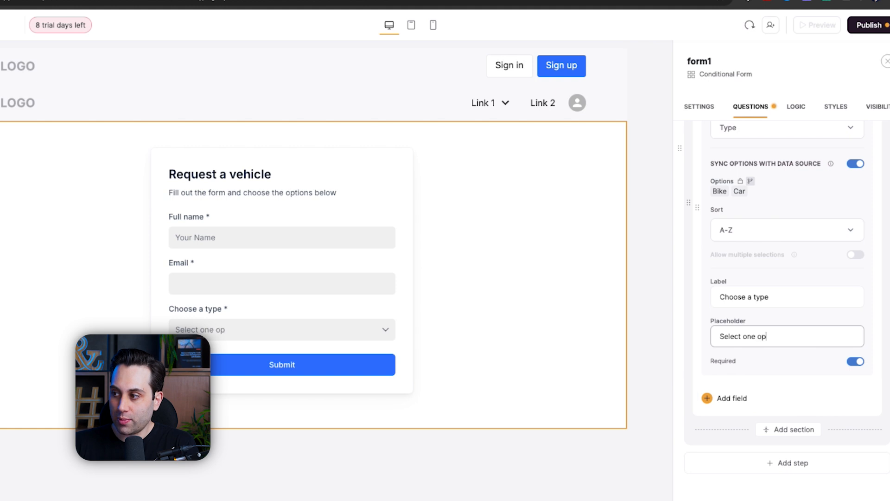
Add a second Dropdown field to Section 3 and map it to the Color field.
{"action": "left_click", "coordinate": [752, 411]}
{"action": "left_click", "coordinate": [789, 291]}
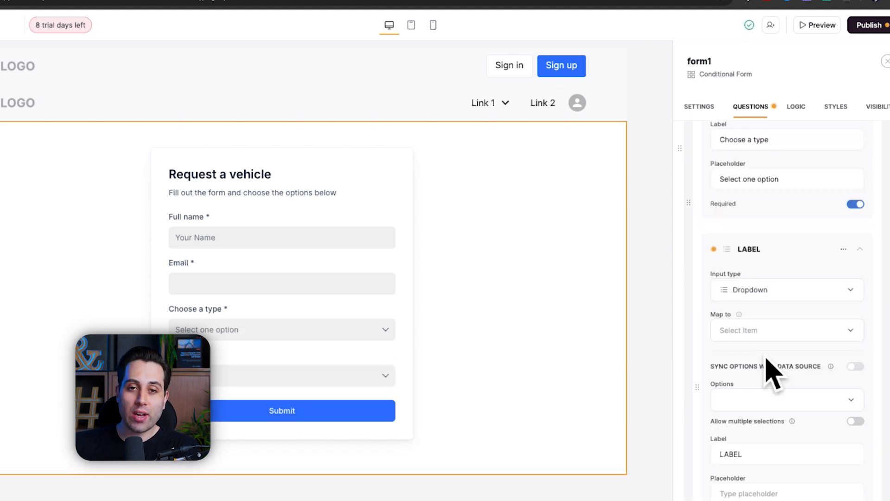
{"action": "left_click", "coordinate": [788, 337]}
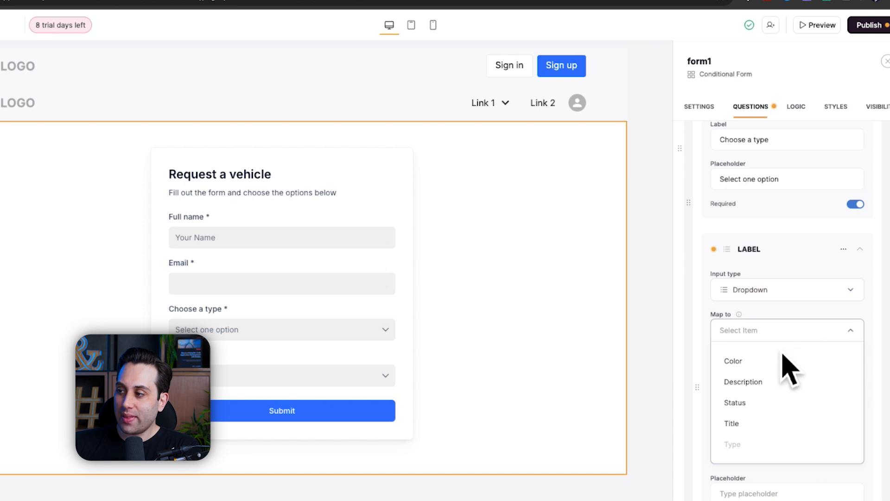
{"action": "left_click", "coordinate": [768, 362]}
{"action": "scroll", "coordinate": [767, 385], "scroll_direction": "down", "scroll_amount": 3}
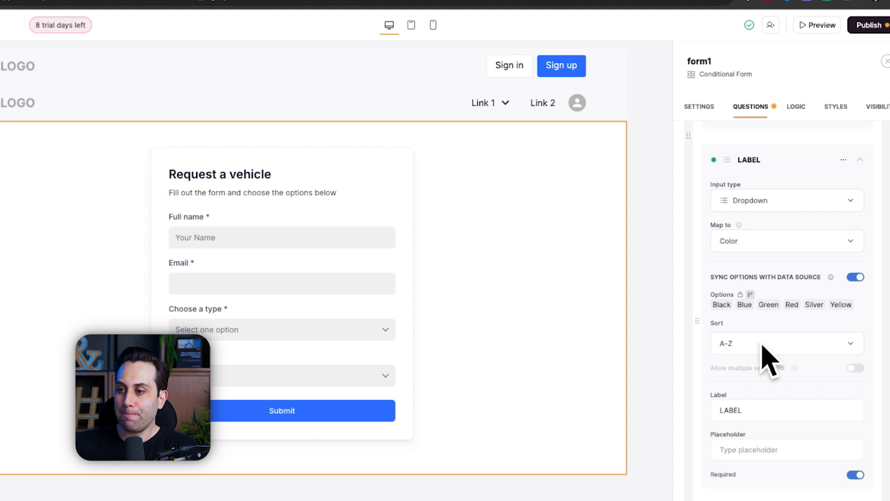
Label the Color dropdown "Choose color" and give it the placeholder "Select one option".
{"action": "scroll", "coordinate": [769, 371], "scroll_direction": "down", "scroll_amount": 3}
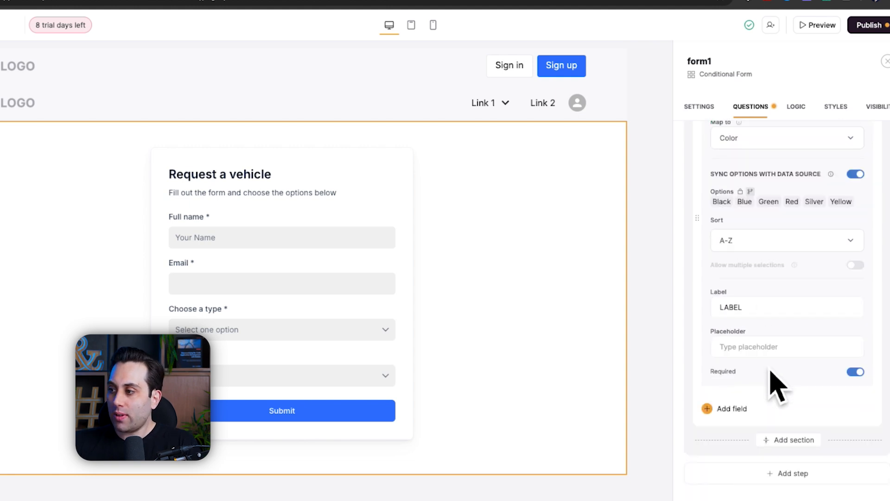
{"action": "left_click", "coordinate": [767, 324]}
{"action": "key", "text": "BackSpace"}
{"action": "key", "text": "BackSpace"}
{"action": "key", "text": "BackSpace"}
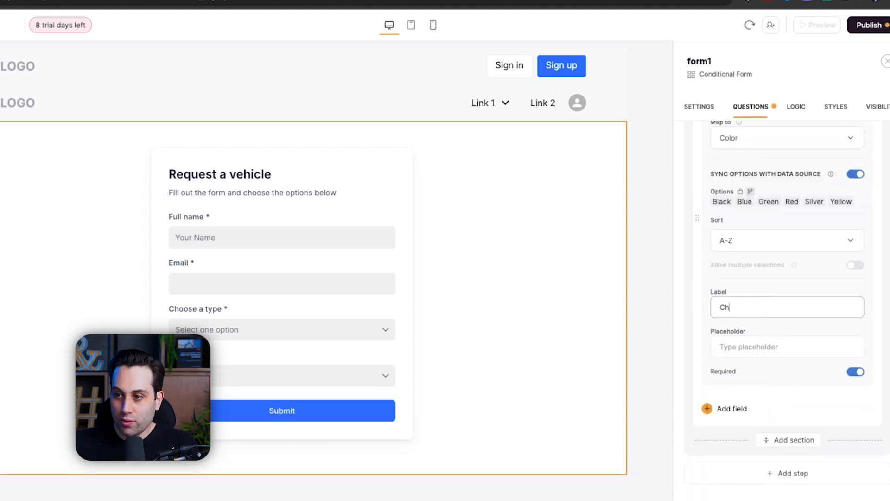
{"action": "type", "text": "Choose color"}
{"action": "left_click", "coordinate": [762, 352]}
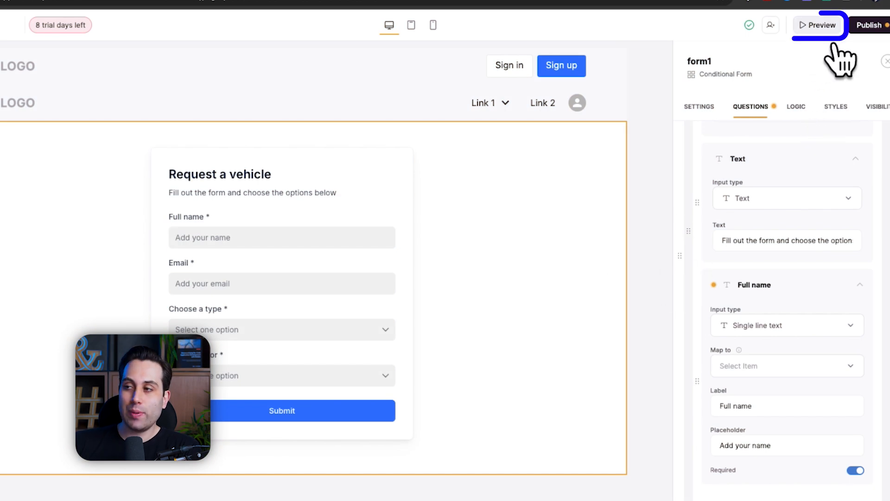
Preview the form and check the options offered by the "Choose a type" and "Choose color" dropdowns.
{"action": "left_click", "coordinate": [817, 25]}
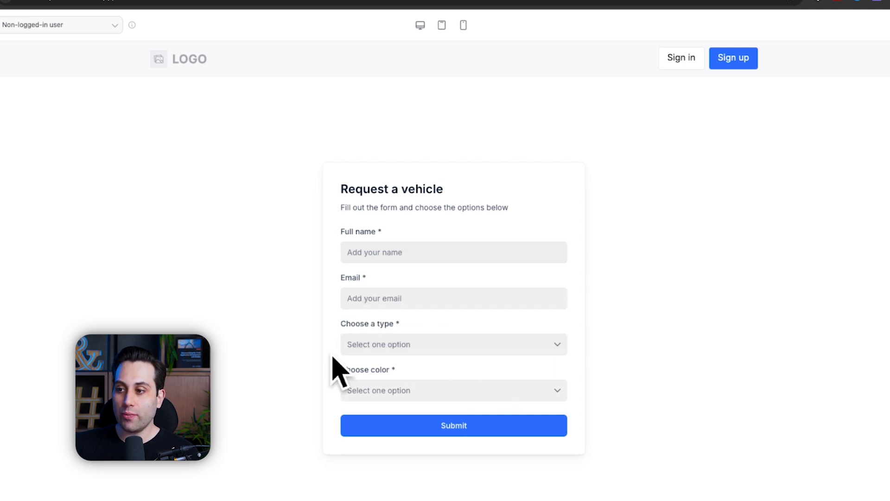
{"action": "left_click", "coordinate": [562, 352]}
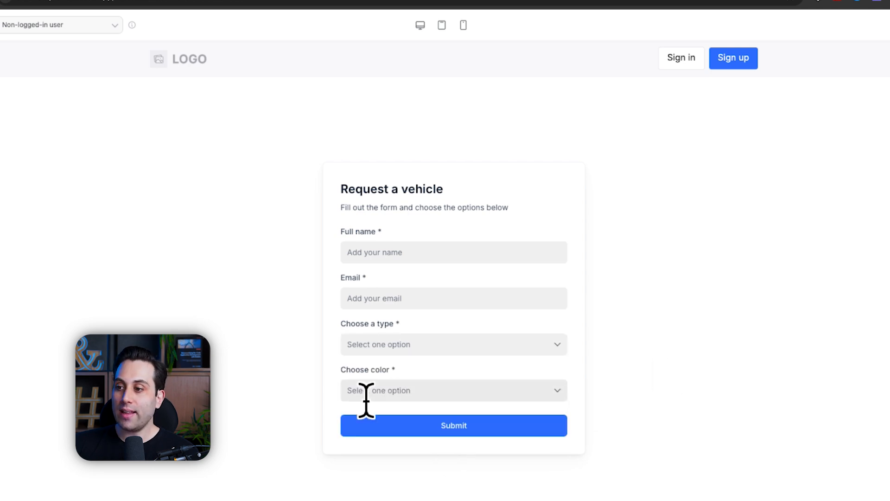
{"action": "left_click", "coordinate": [564, 395]}
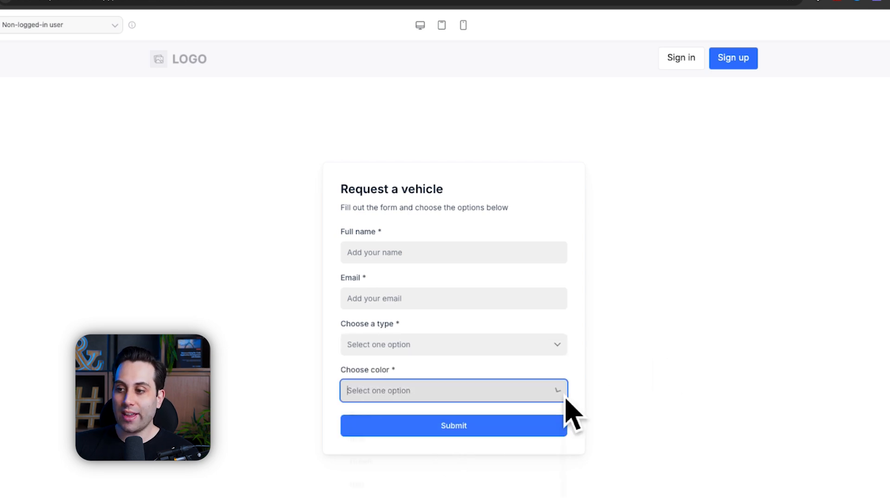
{"action": "scroll", "coordinate": [501, 473], "scroll_direction": "down", "scroll_amount": 1}
{"action": "left_click", "coordinate": [237, 239]}
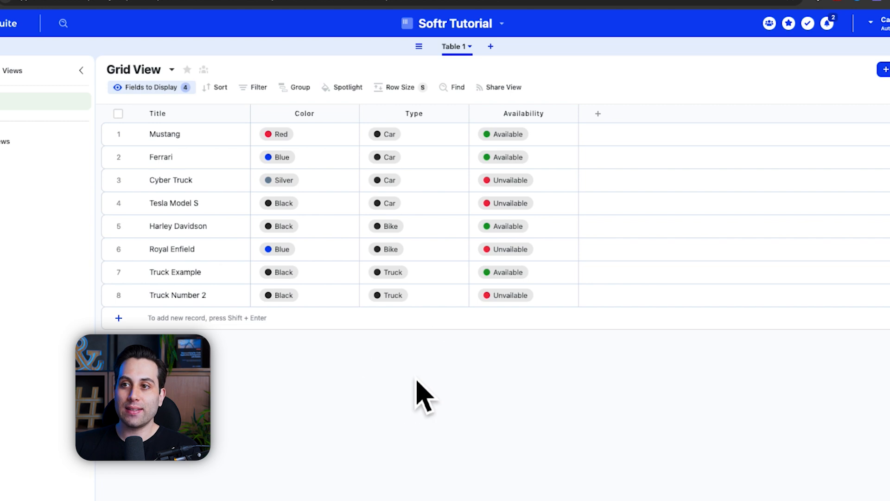
Return to the Softr editor and turn on filtering options by conditions for Section 3's "Choose a type" question.
{"action": "left_click", "coordinate": [70, 2]}
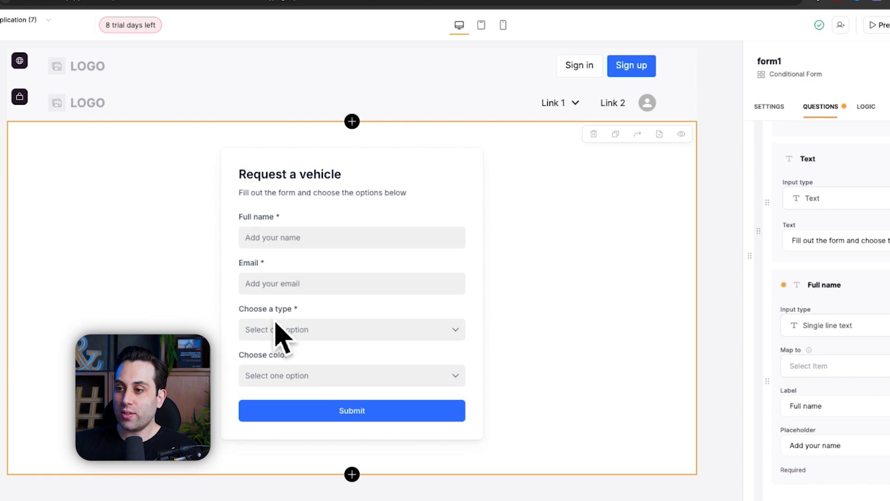
{"action": "scroll", "coordinate": [850, 417], "scroll_direction": "down", "scroll_amount": 6}
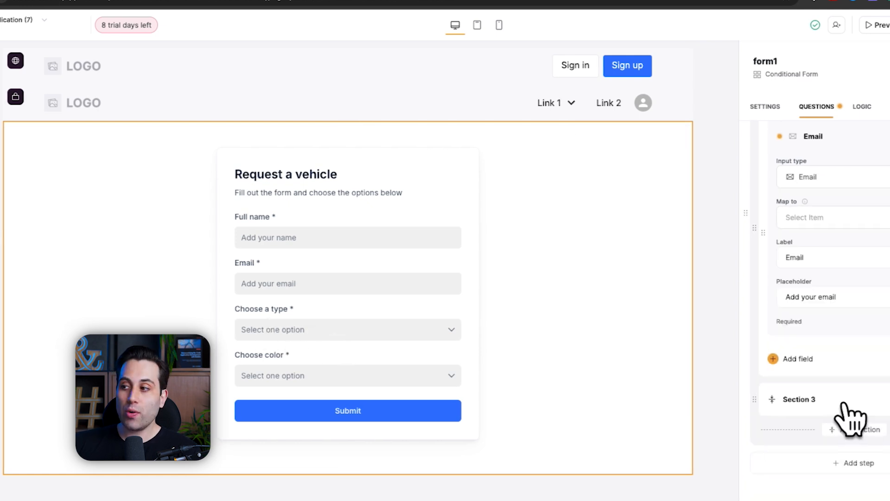
{"action": "left_click", "coordinate": [800, 395]}
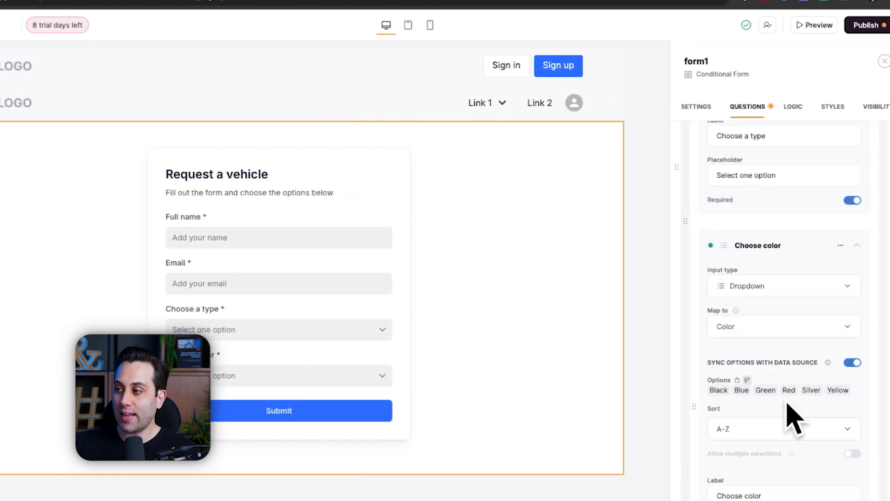
{"action": "left_click", "coordinate": [825, 260]}
{"action": "scroll", "coordinate": [794, 285], "scroll_direction": "up", "scroll_amount": 3}
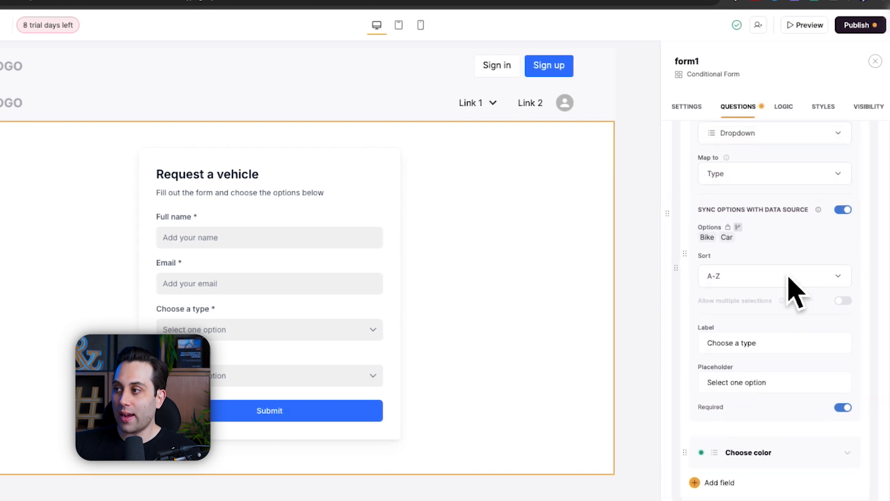
{"action": "scroll", "coordinate": [770, 278], "scroll_direction": "up", "scroll_amount": 2}
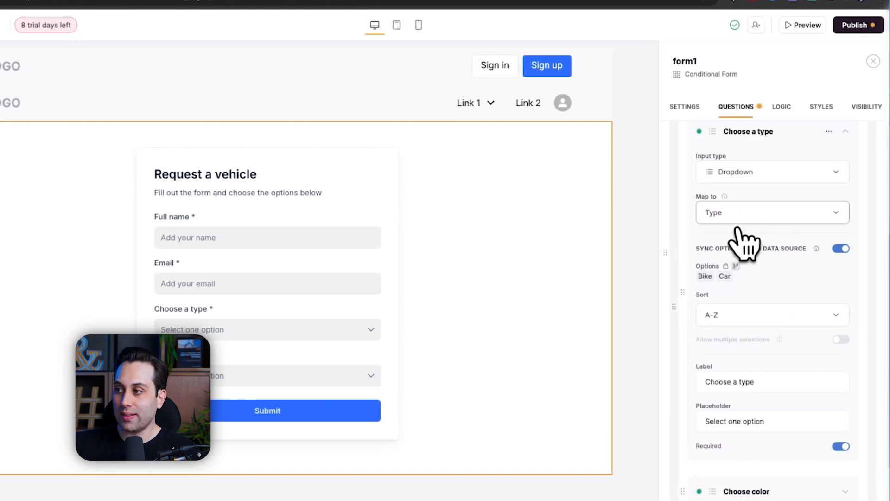
{"action": "left_click", "coordinate": [736, 266]}
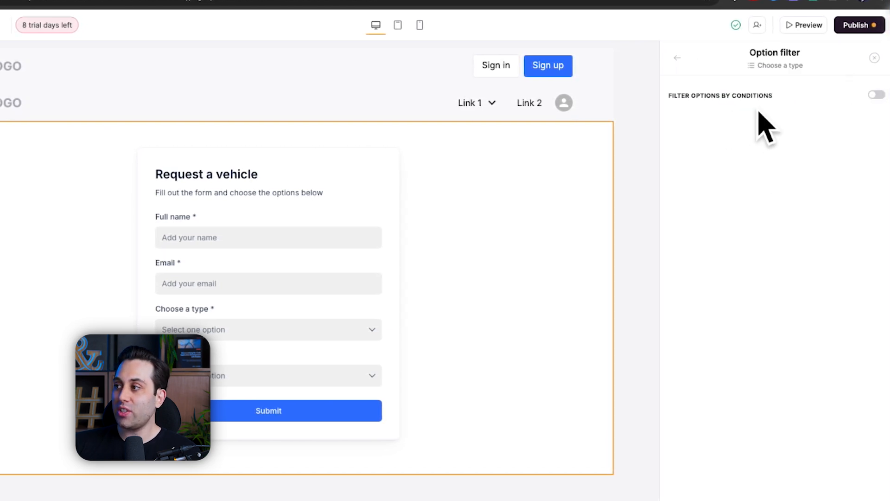
{"action": "left_click", "coordinate": [876, 95]}
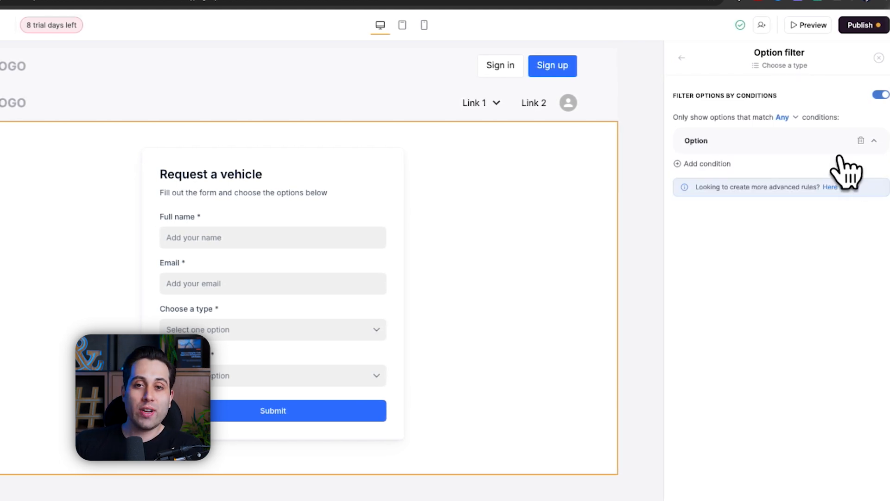
Set the "Choose a type" option filter condition to Option Is not, with the custom value "Truck".
{"action": "left_click", "coordinate": [841, 157]}
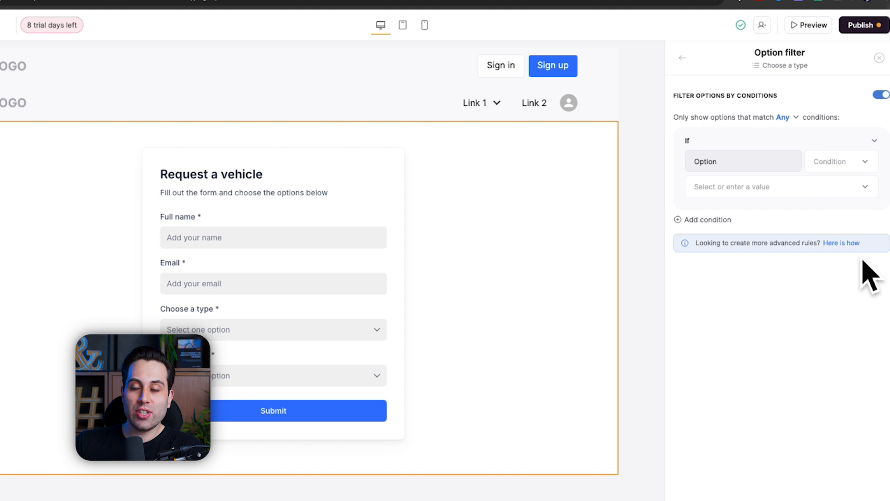
{"action": "left_click", "coordinate": [874, 170]}
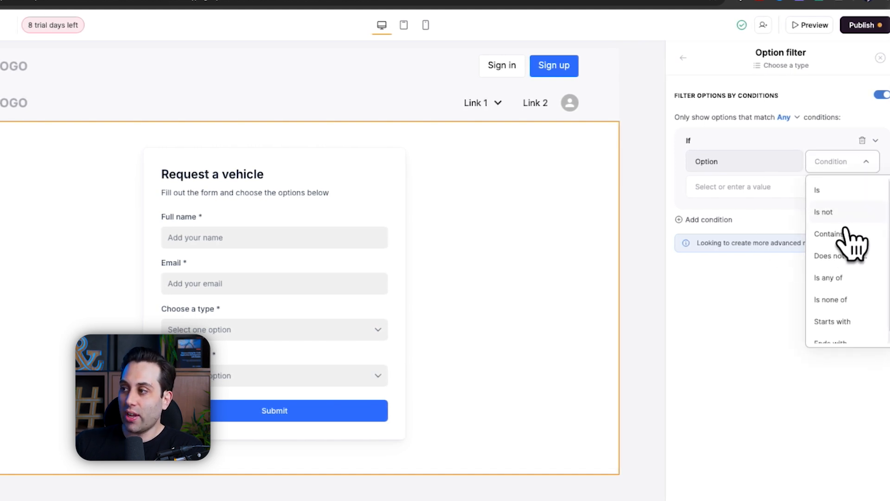
{"action": "left_click", "coordinate": [823, 211]}
{"action": "left_click", "coordinate": [784, 186]}
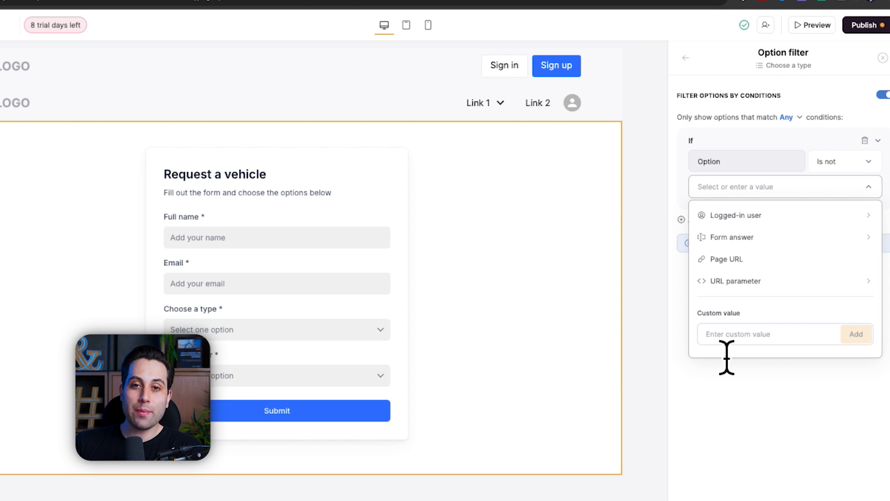
{"action": "left_click", "coordinate": [747, 350]}
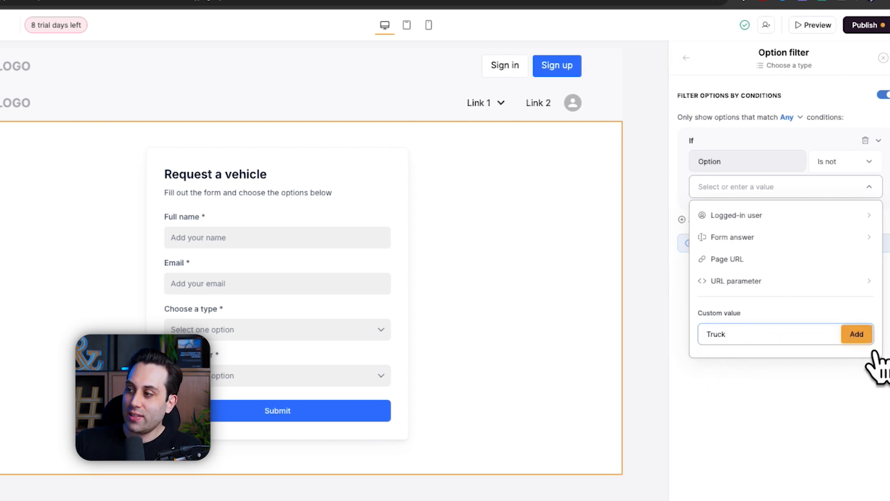
{"action": "left_click", "coordinate": [873, 349]}
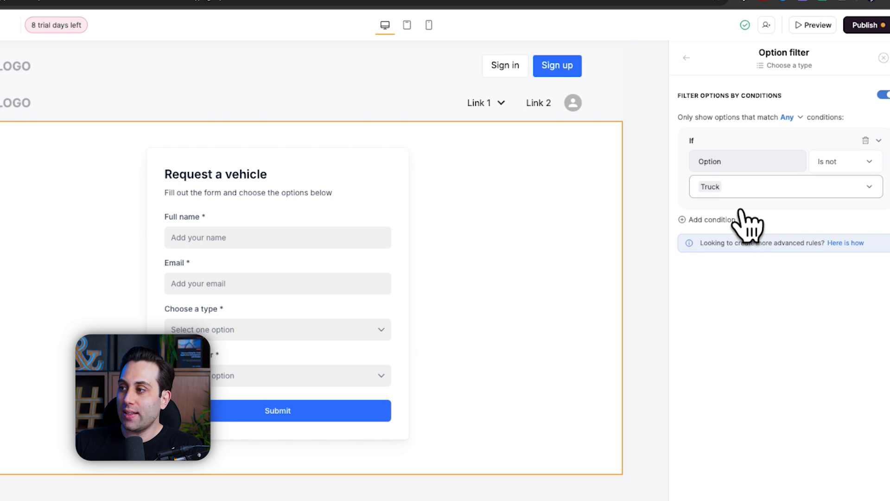
{"action": "left_click", "coordinate": [730, 195]}
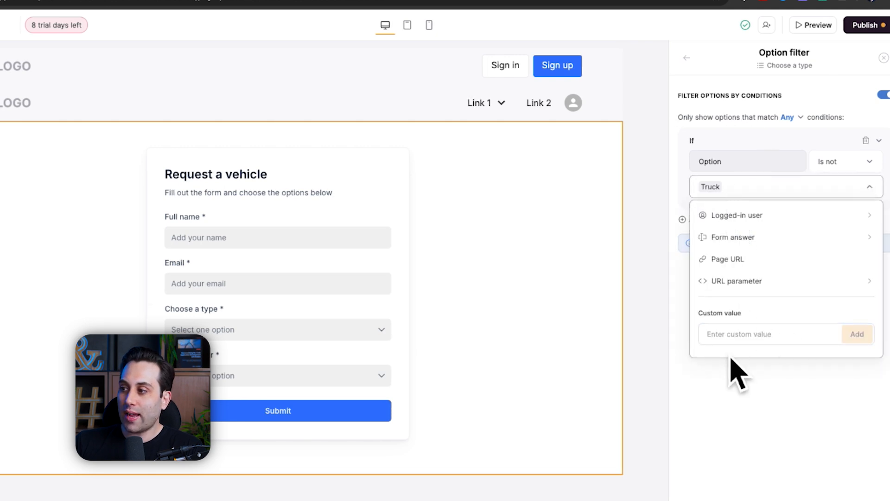
{"action": "left_click", "coordinate": [701, 358]}
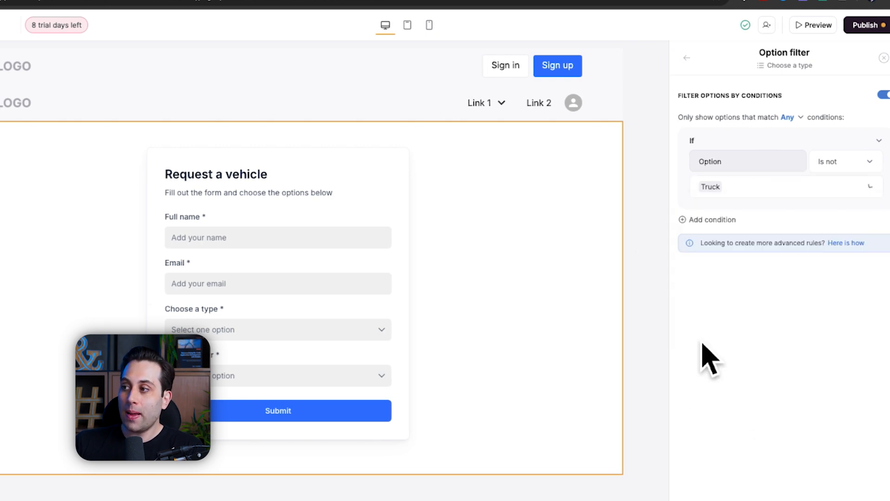
Check the Type values in the SmartSuite table, and preview the Softr form's "Choose a type" and "Choose color" options.
{"action": "left_click", "coordinate": [214, 5]}
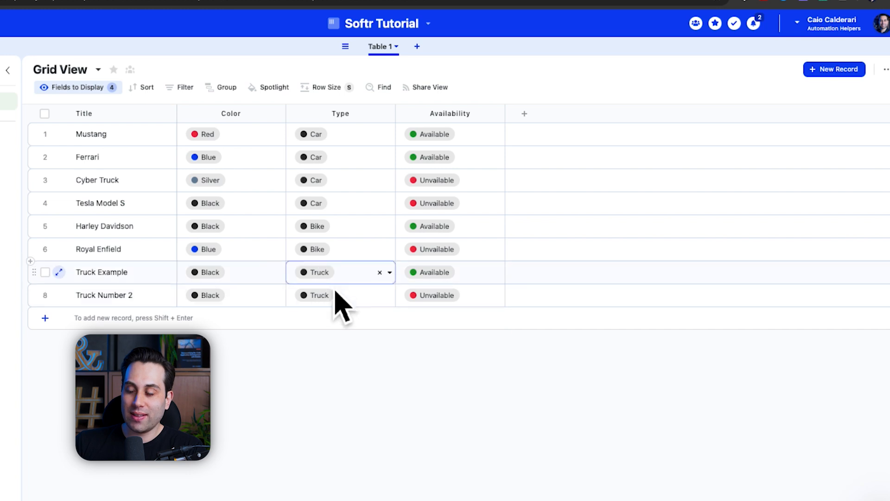
{"action": "left_click", "coordinate": [2, 3]}
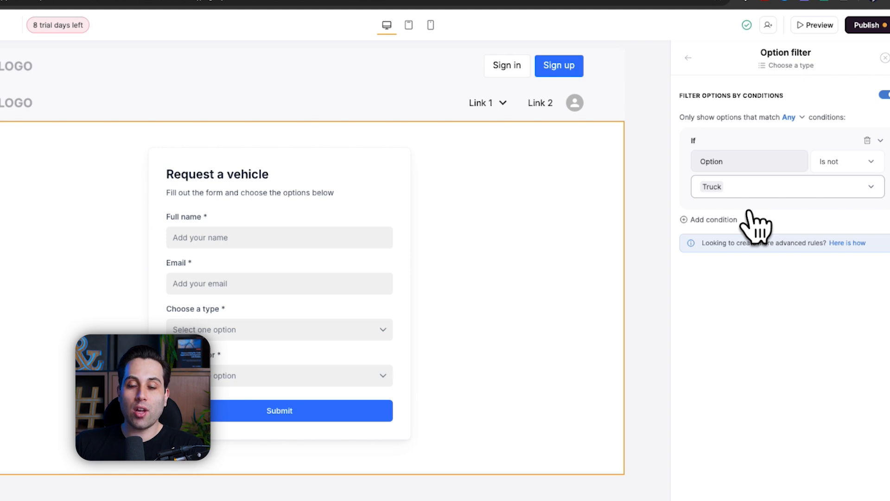
{"action": "left_click", "coordinate": [688, 58]}
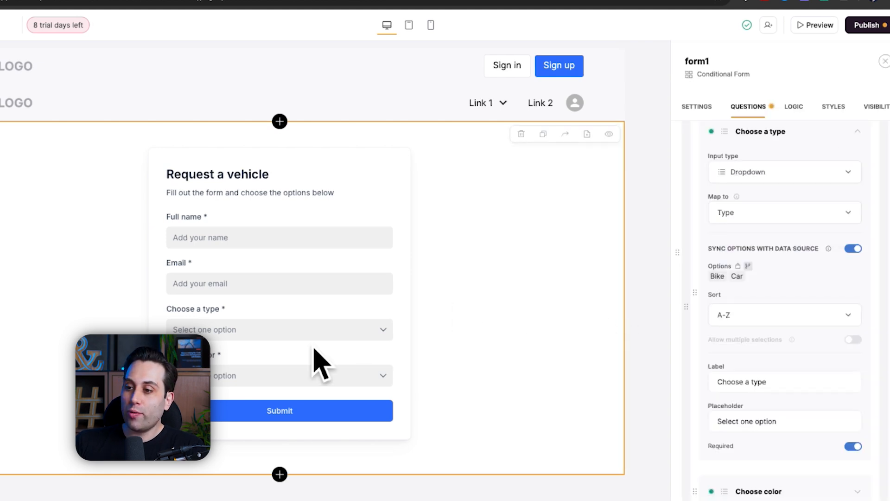
{"action": "left_click", "coordinate": [828, 26]}
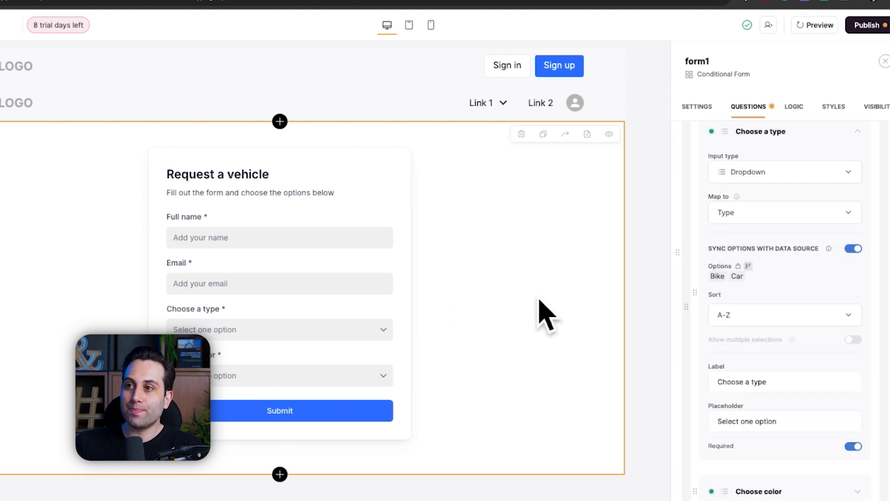
{"action": "left_click", "coordinate": [482, 354]}
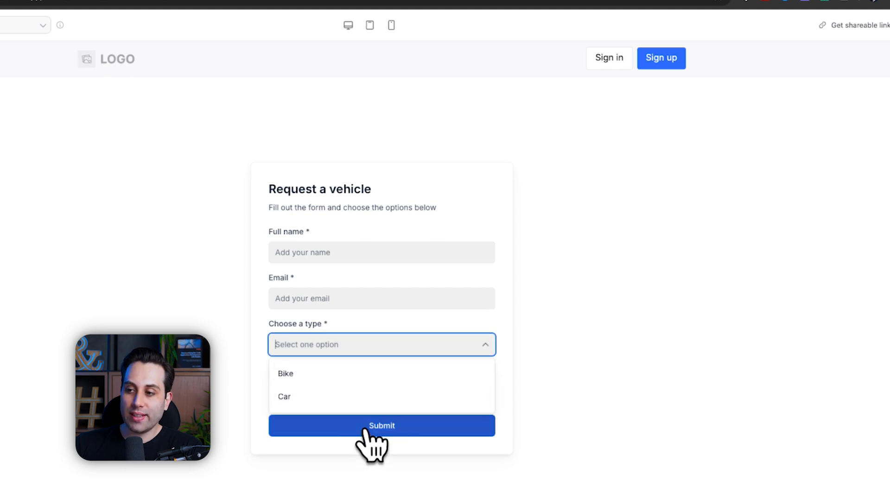
{"action": "left_click", "coordinate": [351, 404]}
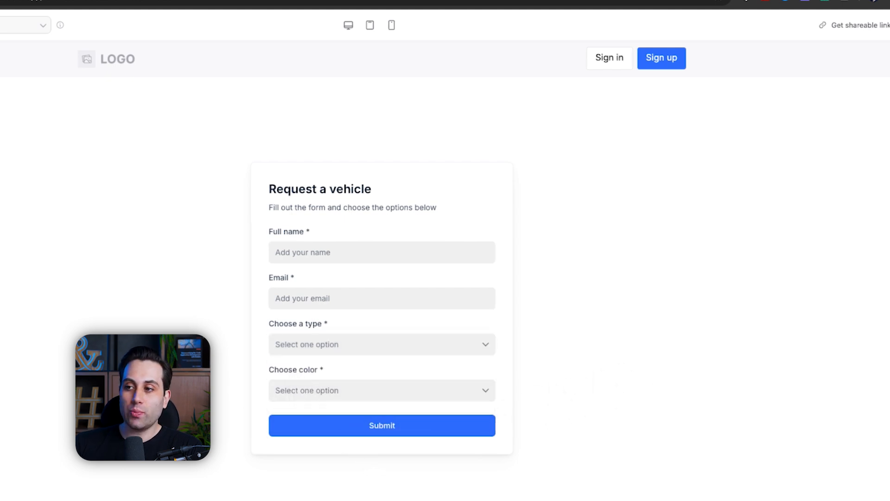
{"action": "left_click", "coordinate": [485, 397]}
{"action": "scroll", "coordinate": [467, 441], "scroll_direction": "down", "scroll_amount": 1}
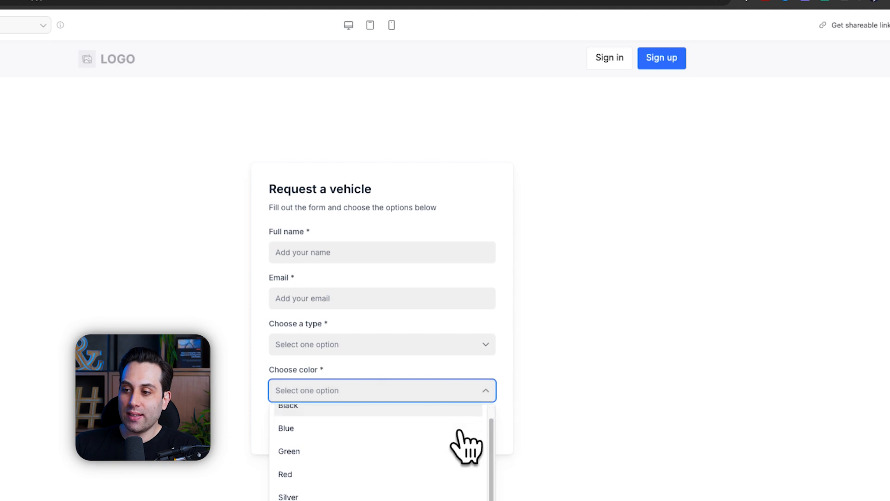
Compare the Color values used in the SmartSuite table with the options of the previewed form's "Choose color" dropdown.
{"action": "left_click", "coordinate": [241, 6]}
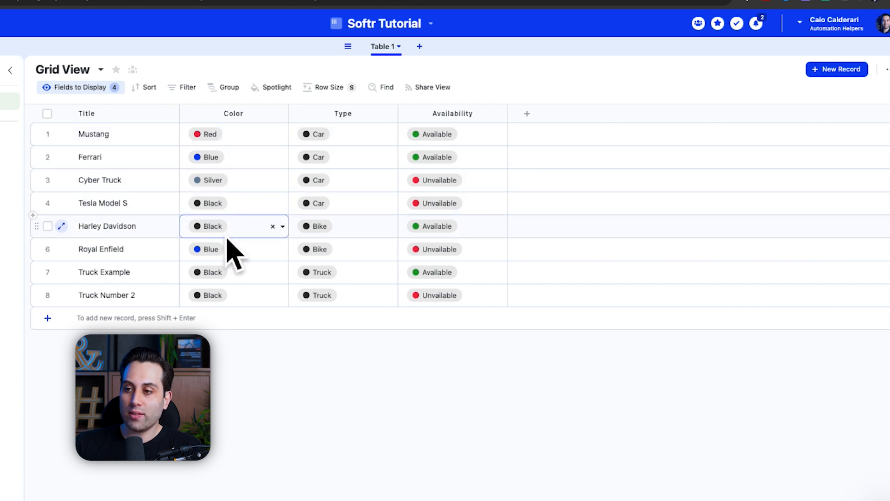
{"action": "left_click", "coordinate": [67, 4]}
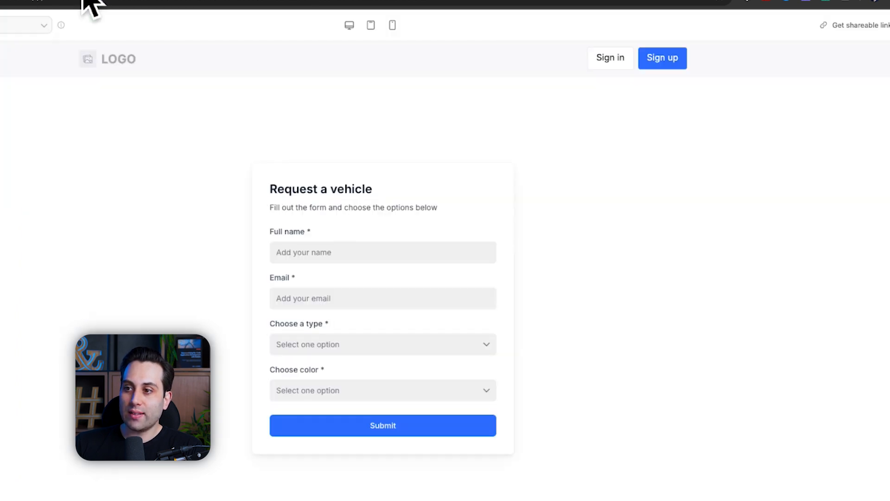
{"action": "left_click", "coordinate": [452, 396]}
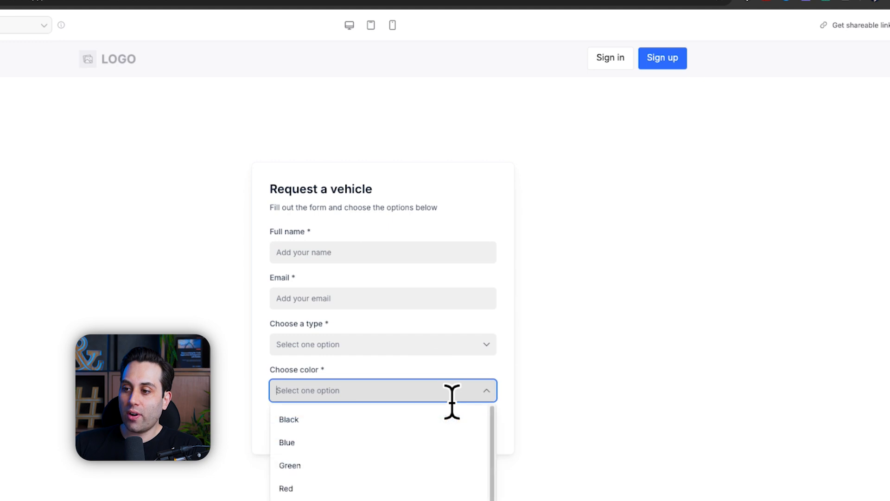
{"action": "scroll", "coordinate": [348, 453], "scroll_direction": "down", "scroll_amount": 1}
{"action": "scroll", "coordinate": [348, 453], "scroll_direction": "up", "scroll_amount": 1}
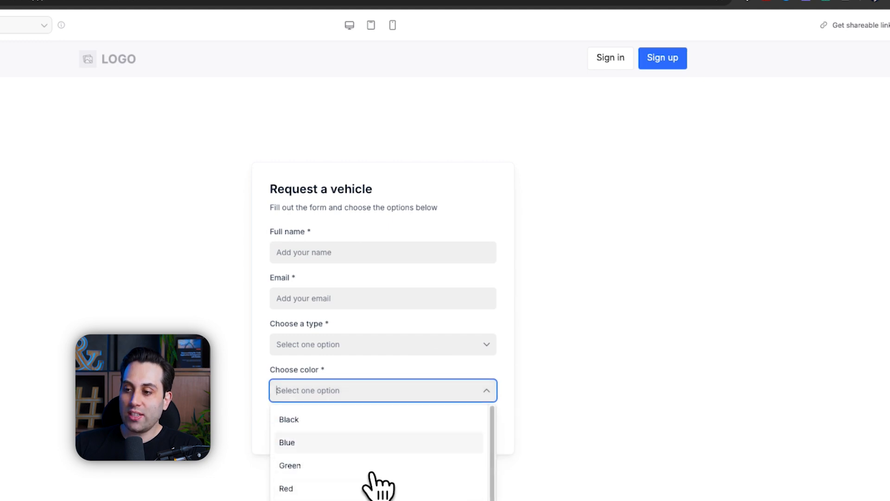
{"action": "scroll", "coordinate": [385, 453], "scroll_direction": "down", "scroll_amount": 1}
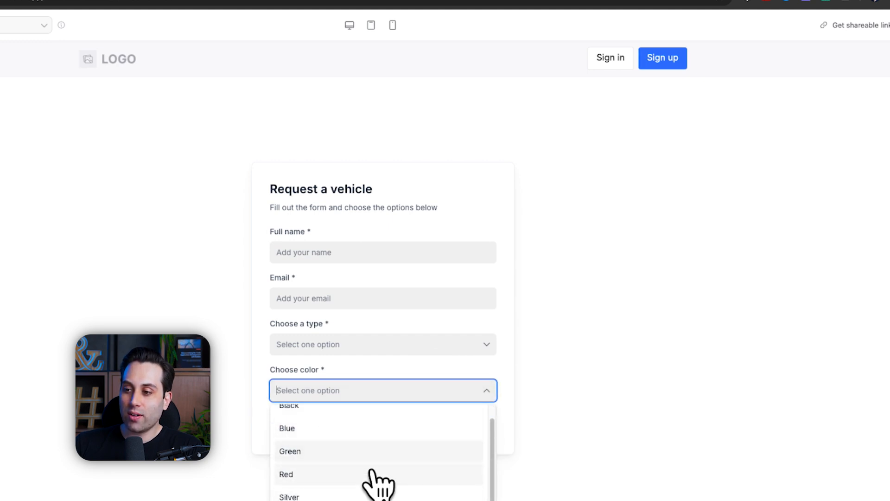
{"action": "left_click", "coordinate": [602, 398]}
Return to the Softr editor and turn on filtering options by conditions for the "Choose color" question.
{"action": "left_click", "coordinate": [17, 4]}
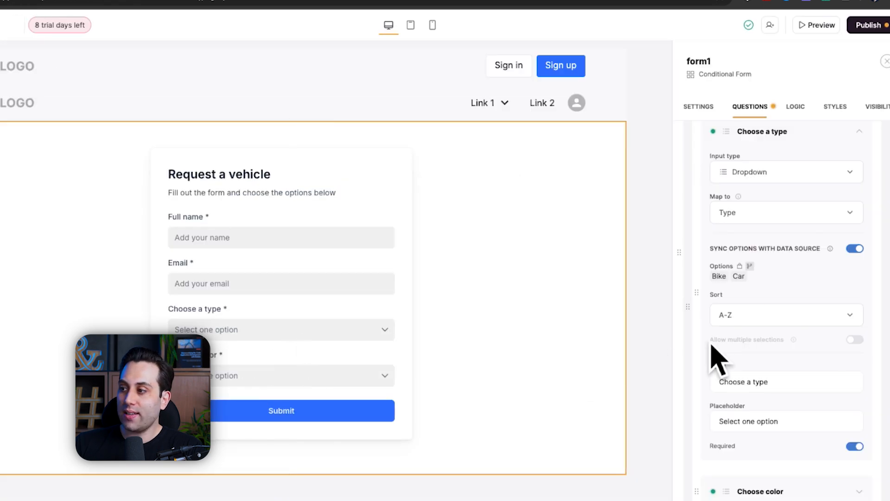
{"action": "scroll", "coordinate": [741, 356], "scroll_direction": "down", "scroll_amount": 3}
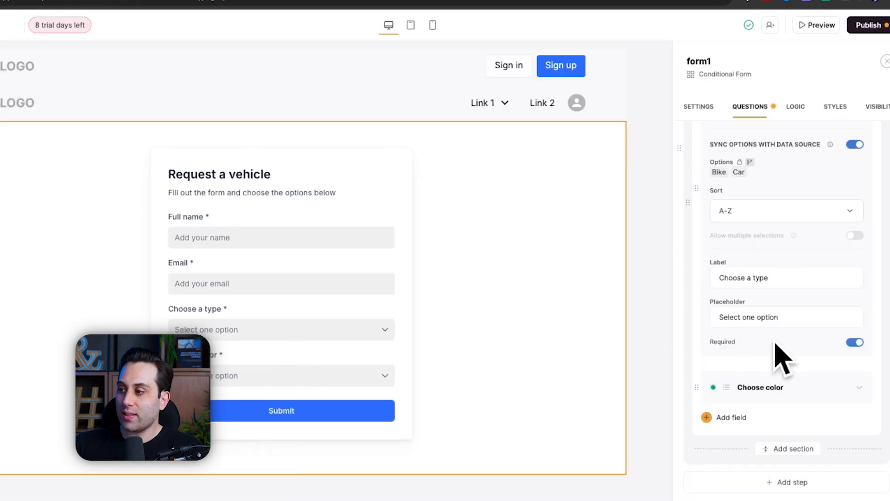
{"action": "left_click", "coordinate": [784, 397]}
{"action": "scroll", "coordinate": [765, 306], "scroll_direction": "down", "scroll_amount": 2}
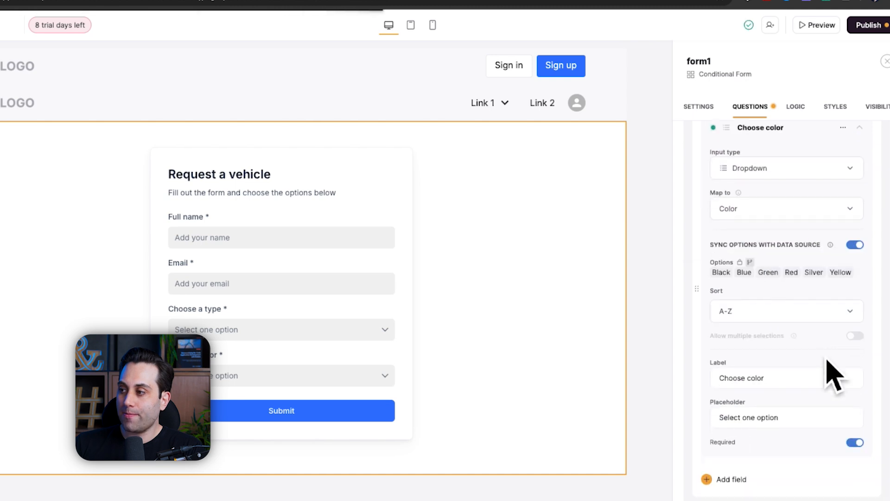
{"action": "left_click", "coordinate": [770, 275]}
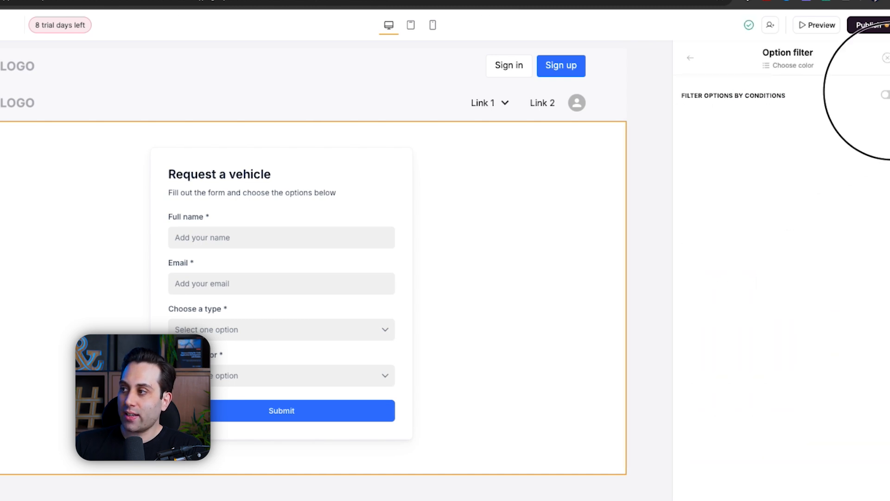
{"action": "left_click", "coordinate": [887, 95]}
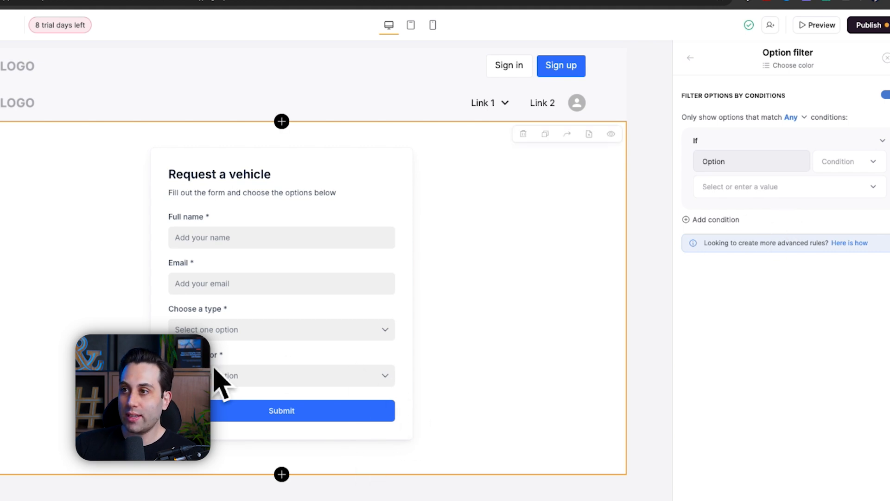
Examine the choices defined for the Color field in the SmartSuite table, leaving the field settings without updating them.
{"action": "left_click", "coordinate": [225, 5]}
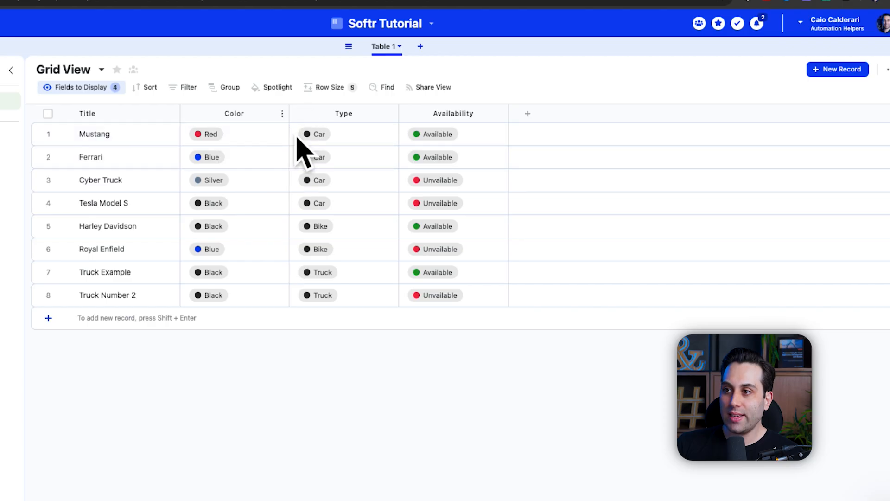
{"action": "left_click", "coordinate": [282, 113]}
{"action": "left_click", "coordinate": [280, 169]}
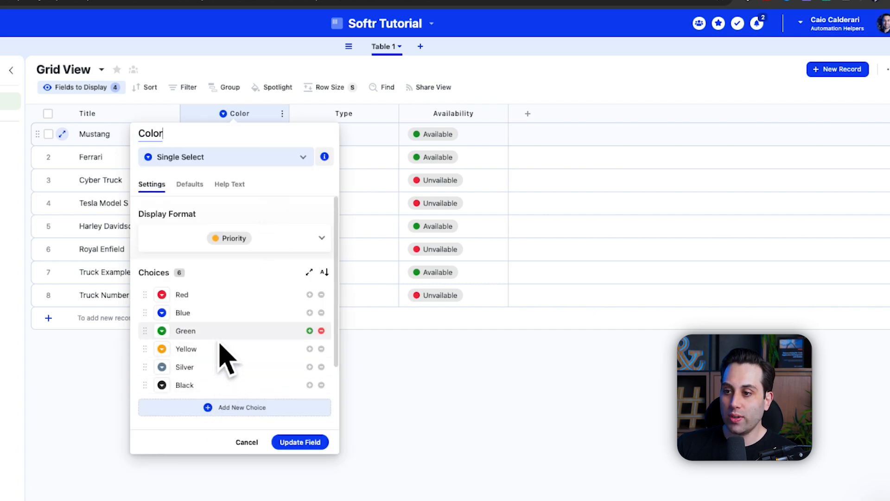
{"action": "key", "text": "Escape"}
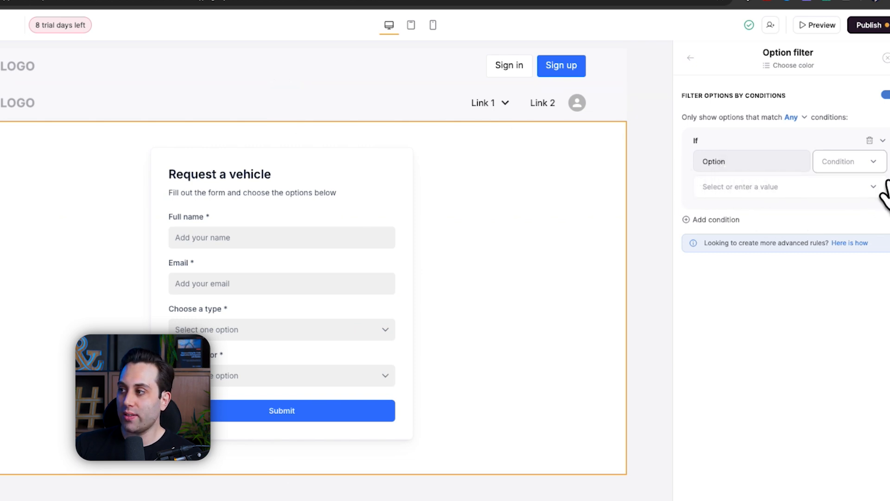
In Softr, set the "Choose color" option filter condition to Option Is not, with the custom value "Green".
{"action": "left_click", "coordinate": [863, 167]}
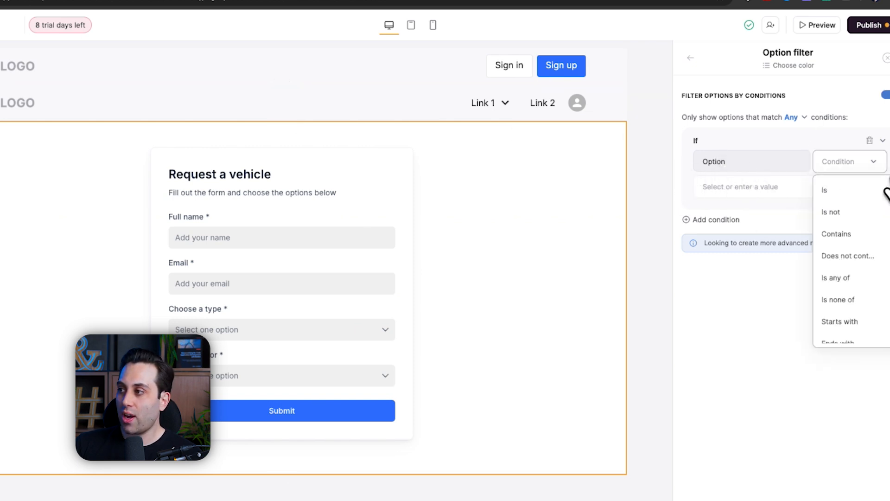
{"action": "left_click", "coordinate": [874, 218]}
{"action": "left_click", "coordinate": [798, 188]}
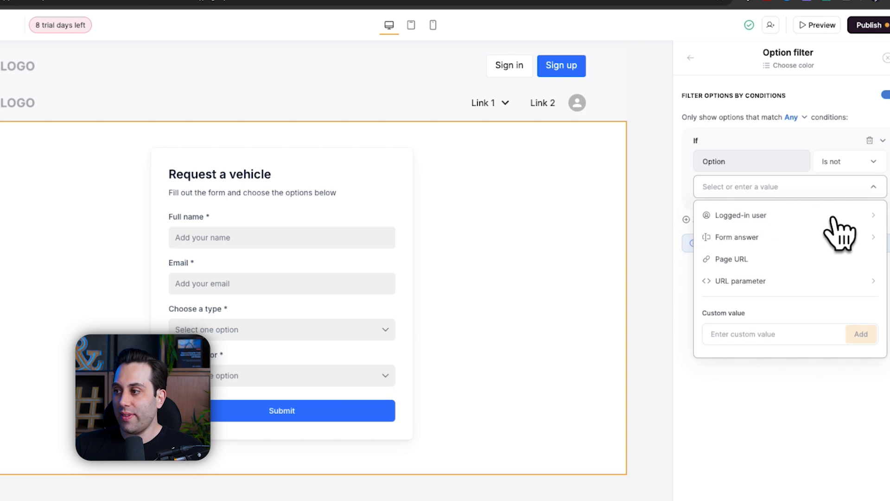
{"action": "type", "text": "Green"}
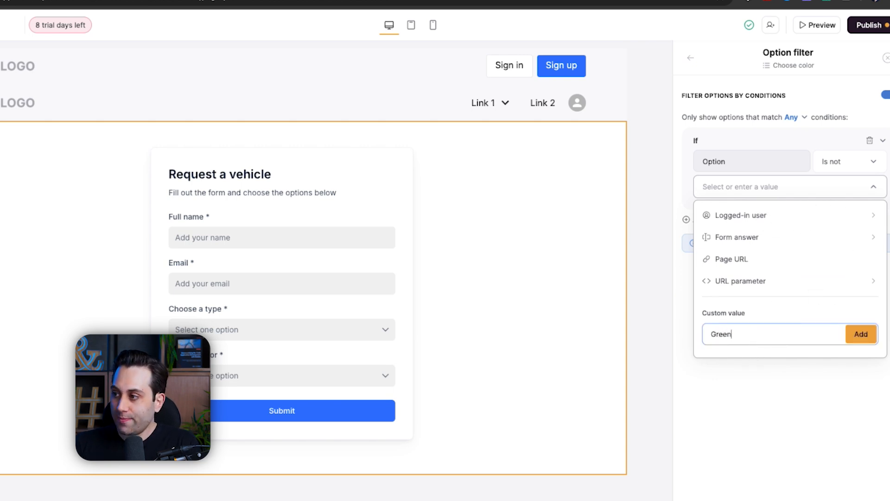
{"action": "key", "text": "Return"}
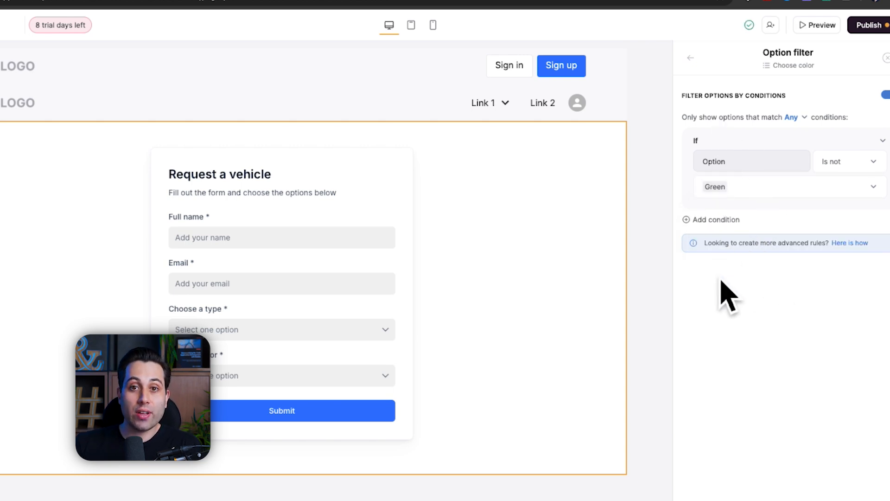
Add a second "Choose color" filter condition, Option Is not, with the custom value "Yellow".
{"action": "left_click", "coordinate": [718, 220]}
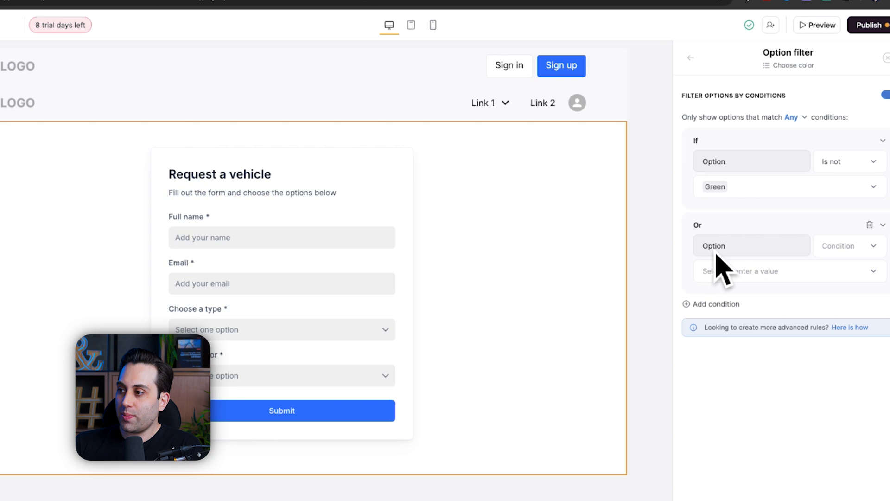
{"action": "left_click", "coordinate": [872, 253]}
{"action": "left_click", "coordinate": [834, 297]}
{"action": "left_click", "coordinate": [779, 279]}
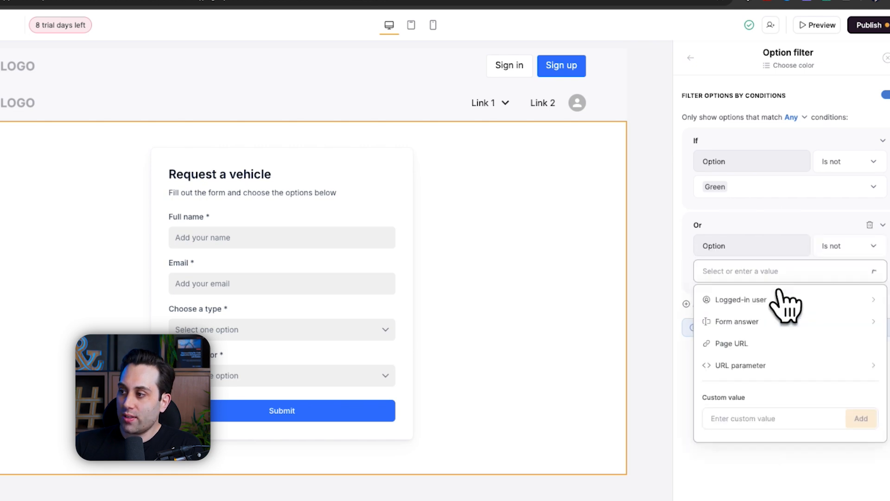
{"action": "type", "text": "Yellow"}
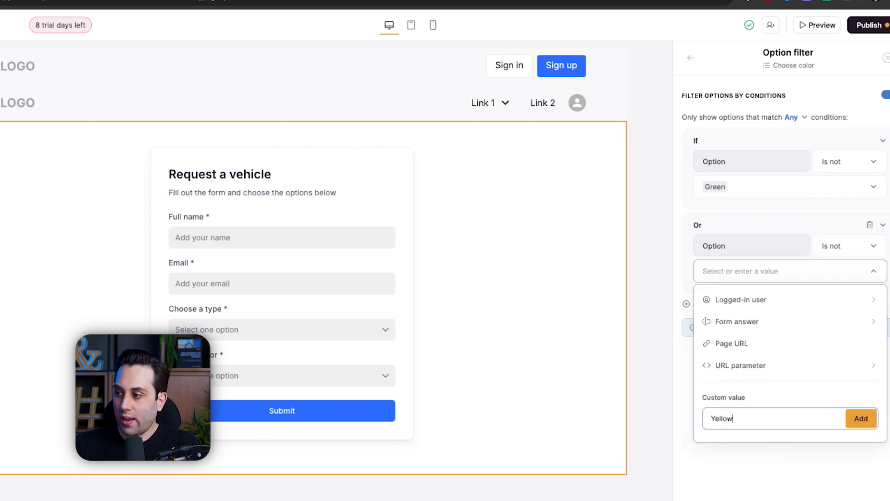
{"action": "key", "text": "Return"}
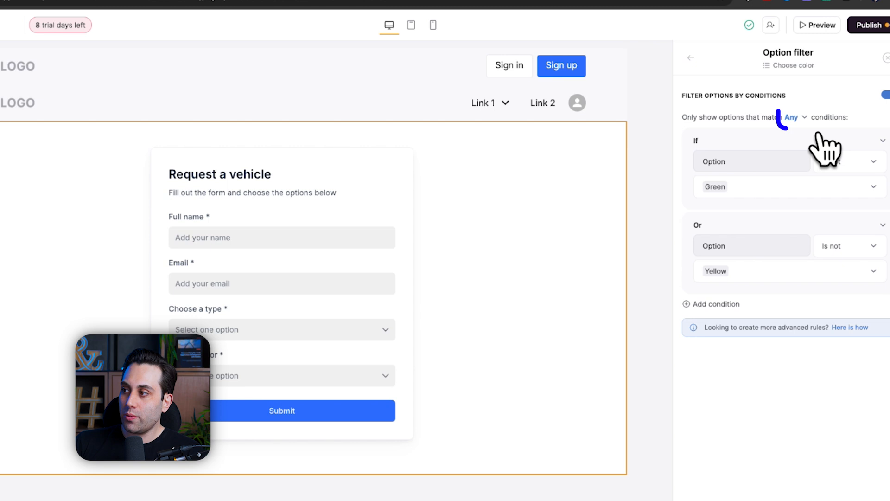
Make the "Choose color" filter show only options that match All conditions, and check the dropdown in the form preview.
{"action": "left_click", "coordinate": [804, 118]}
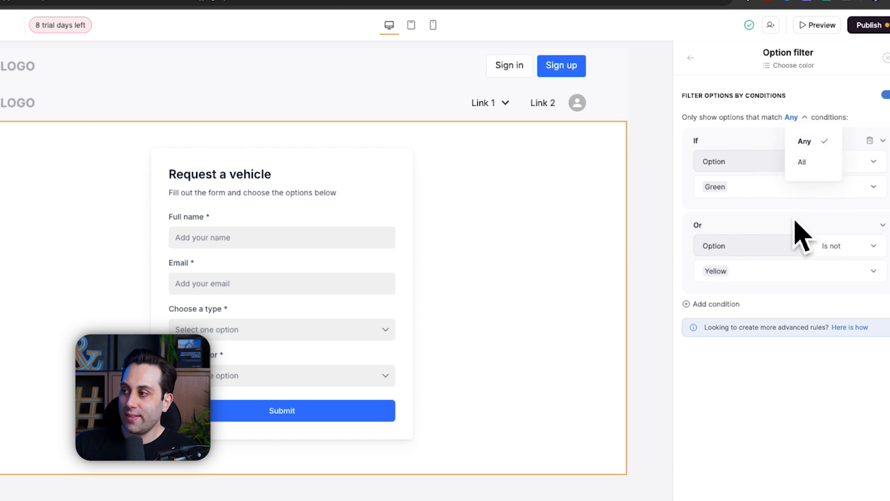
{"action": "left_click", "coordinate": [760, 410]}
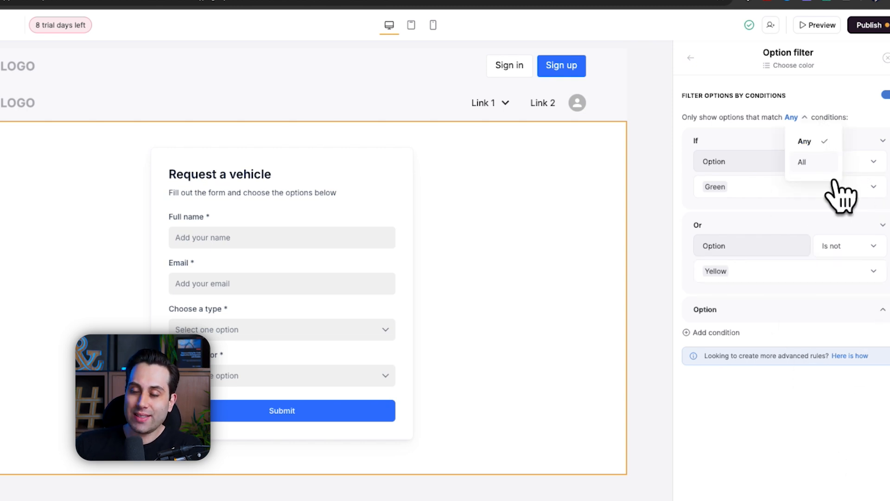
{"action": "left_click", "coordinate": [830, 164]}
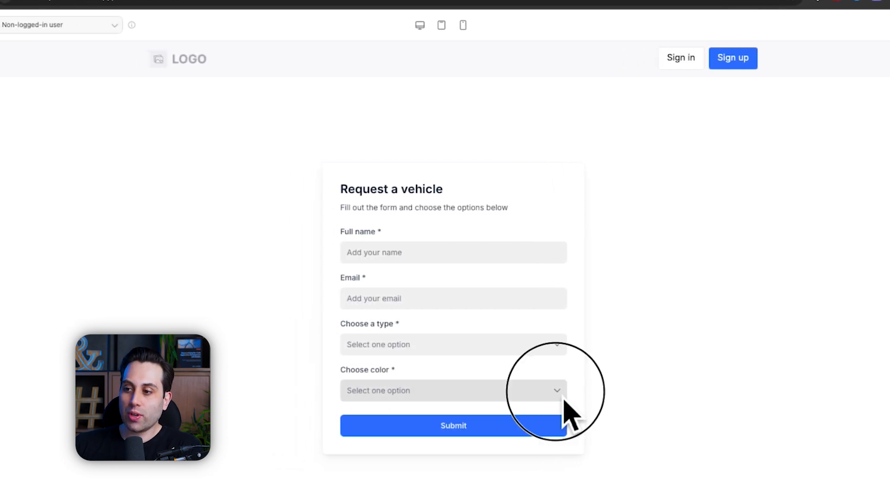
{"action": "left_click", "coordinate": [563, 397]}
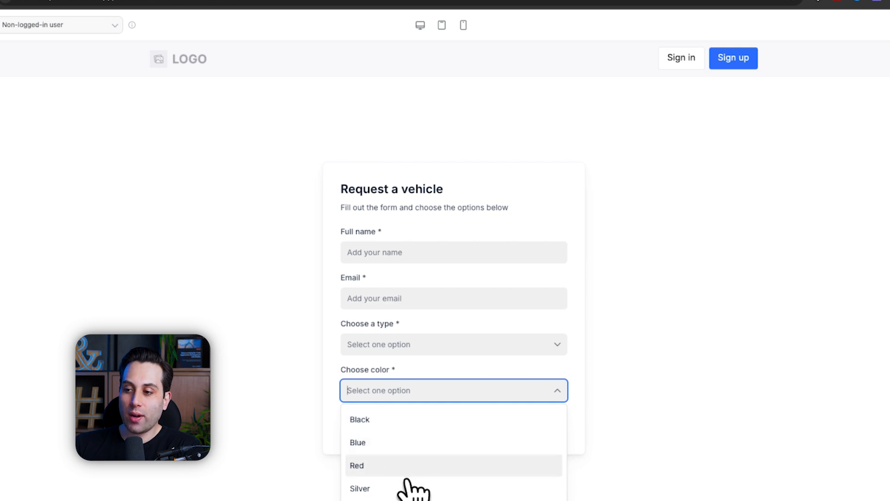
{"action": "left_click", "coordinate": [264, 274]}
Add a third "Choose color" filter condition, Option Is not "Red", in the Softr editor, and check the dropdown in the form preview.
{"action": "left_click", "coordinate": [42, 0]}
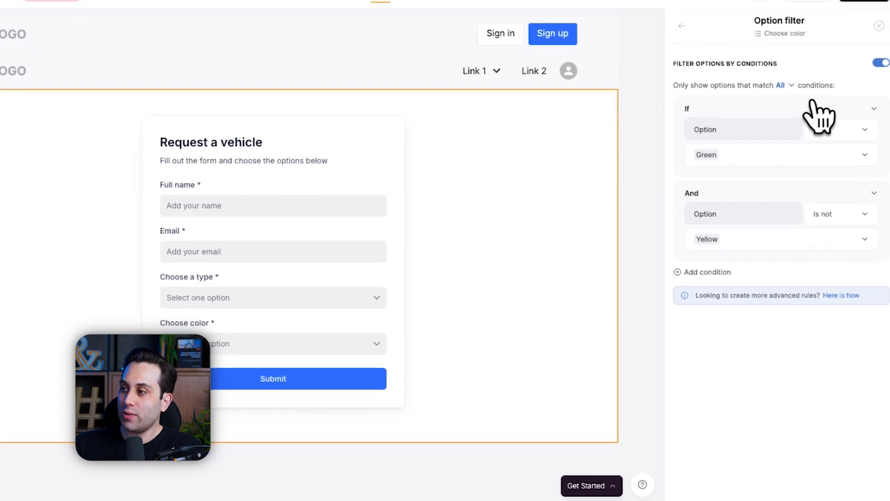
{"action": "left_click", "coordinate": [718, 276]}
{"action": "left_click", "coordinate": [849, 299]}
{"action": "left_click", "coordinate": [852, 347]}
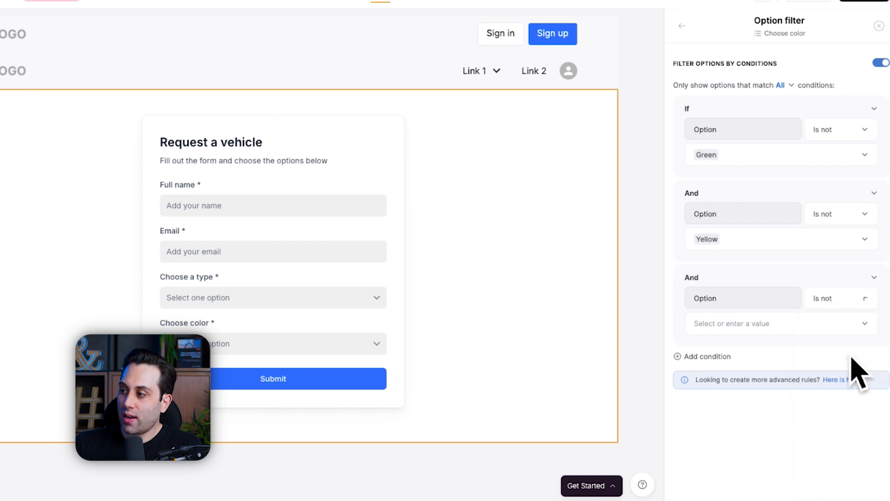
{"action": "type", "text": "R"}
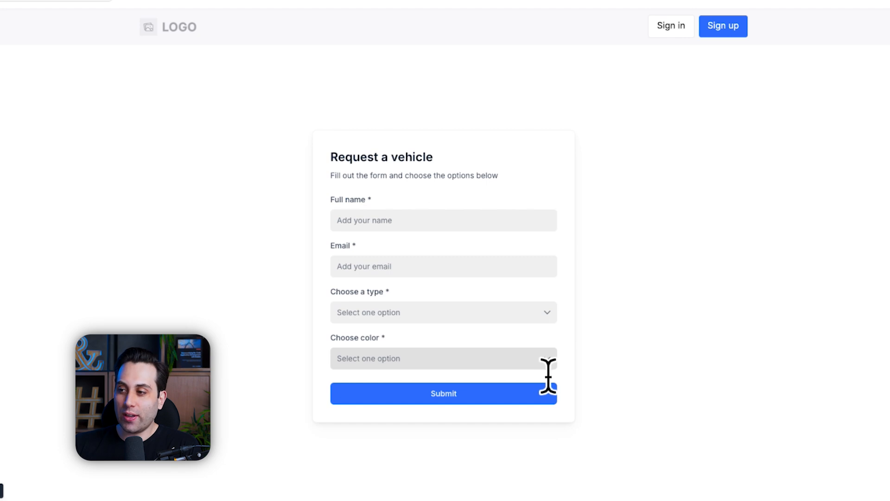
{"action": "left_click", "coordinate": [548, 359]}
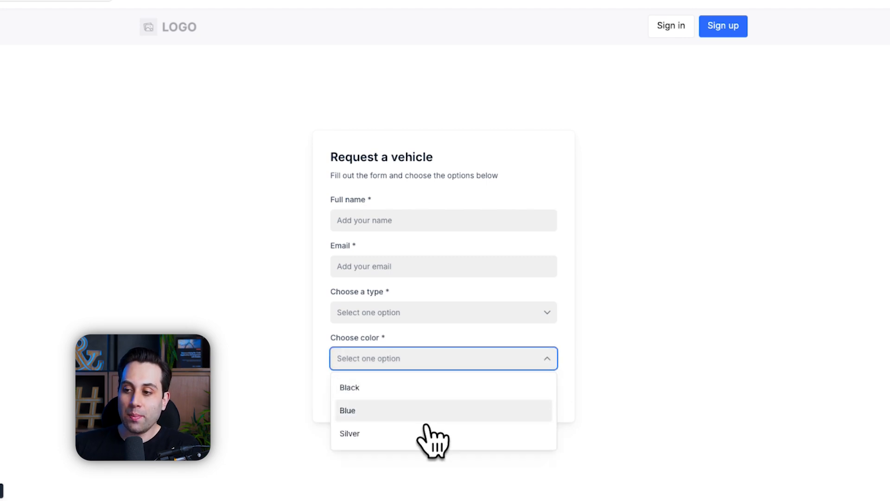
{"action": "left_click", "coordinate": [634, 334]}
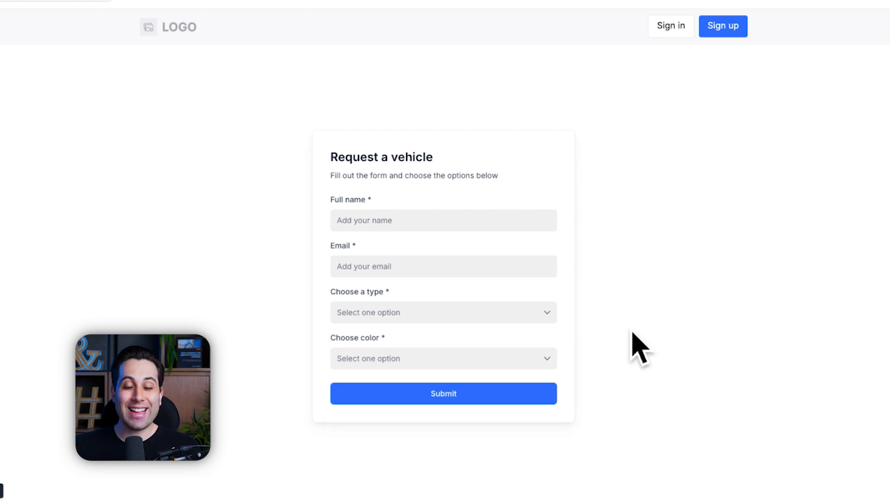